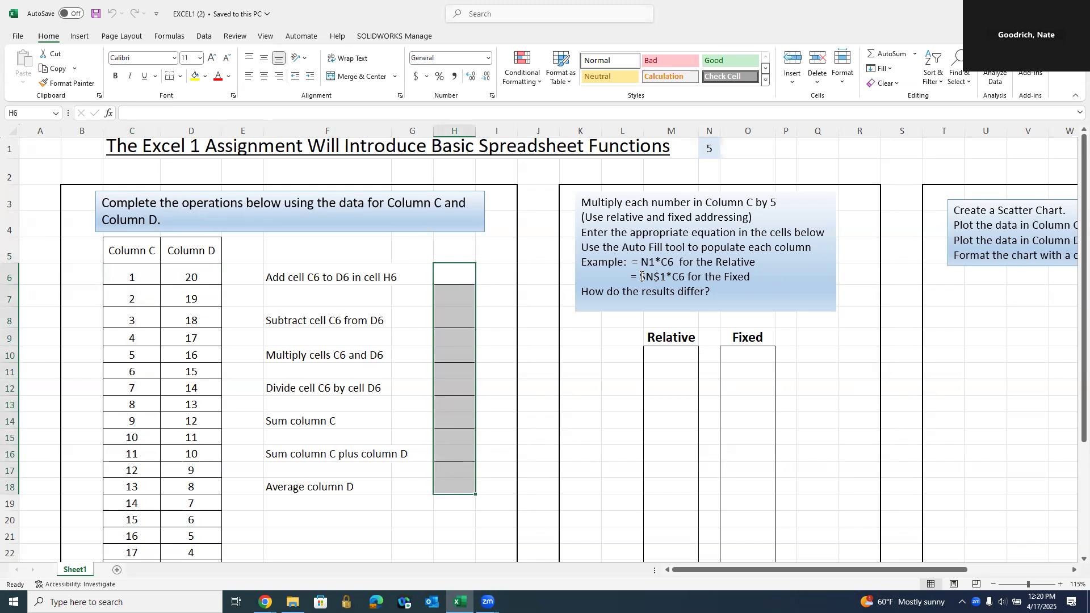
- Highlight the $N$ part of the fixed example, finish the instruction text, and select F5
left_click_drag(660, 277, 640, 276)
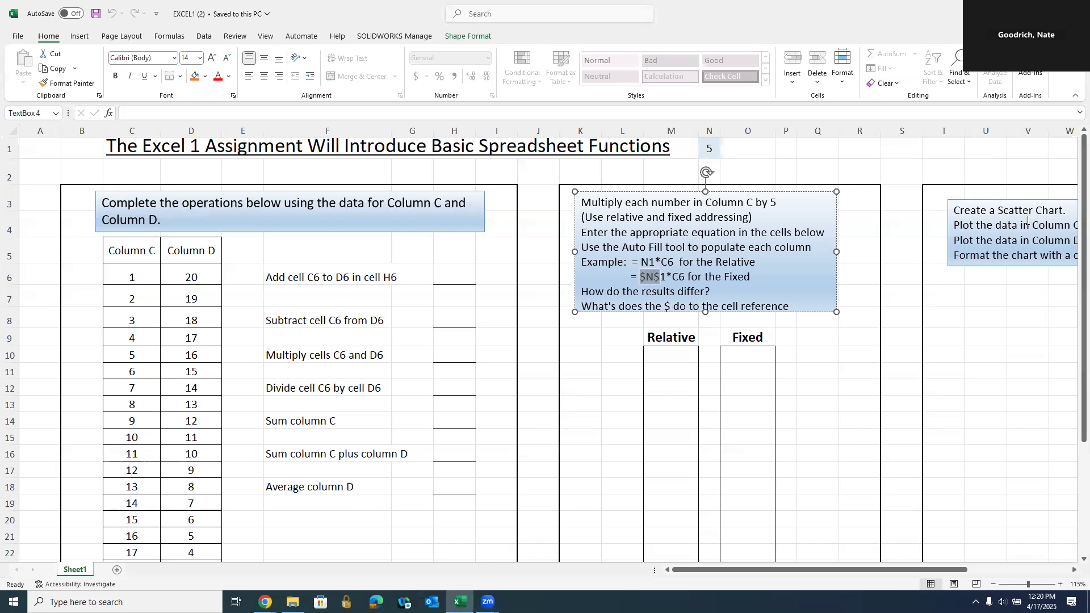
left_click(469, 465)
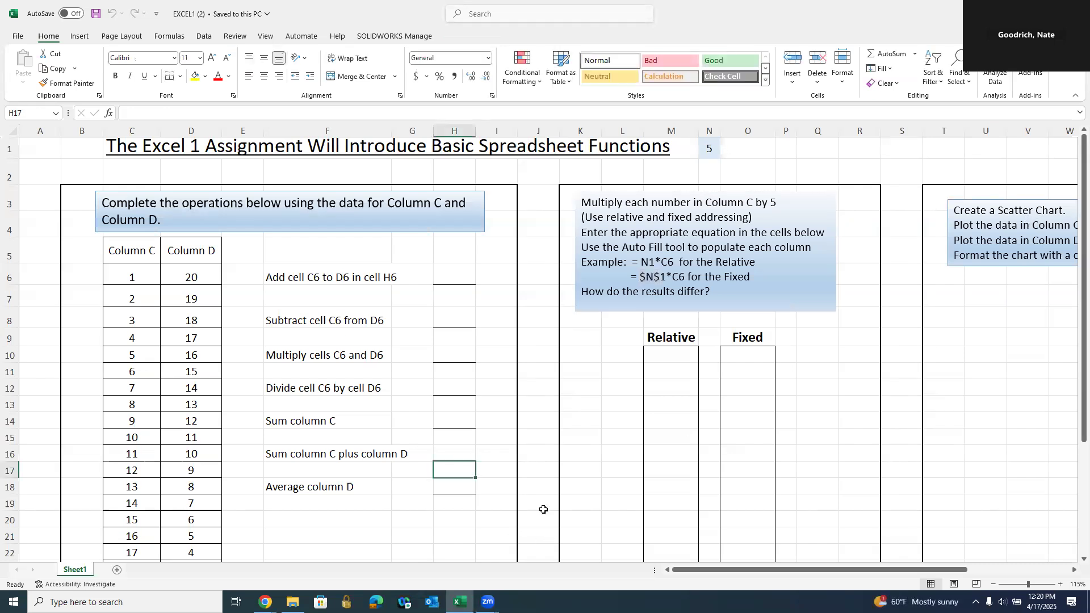
left_click(296, 244)
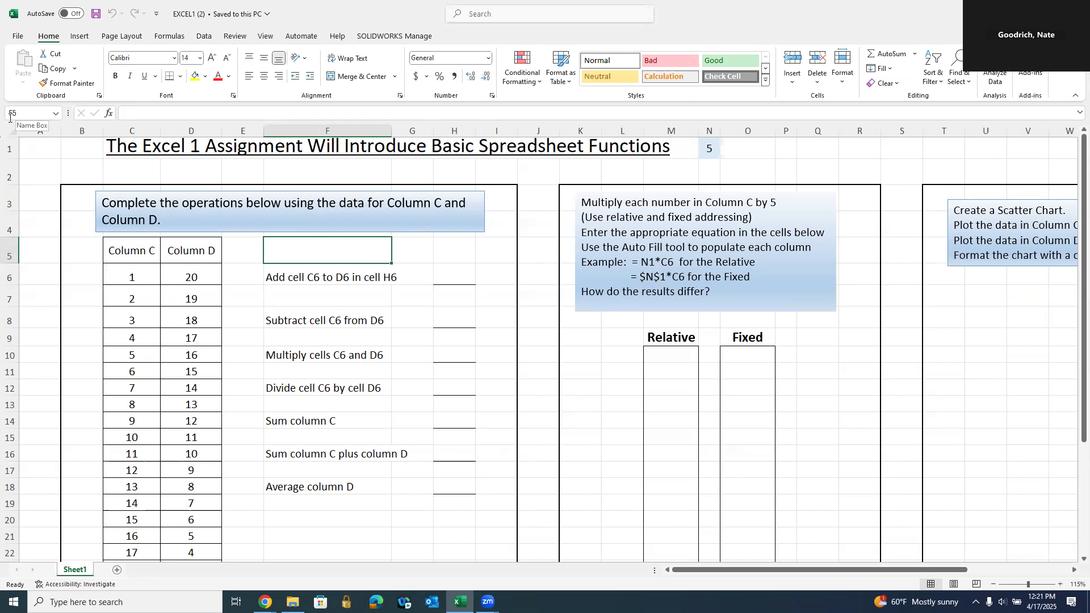
- Select whole columns F, E, D and C, then rows 4 through 7
left_click(274, 127)
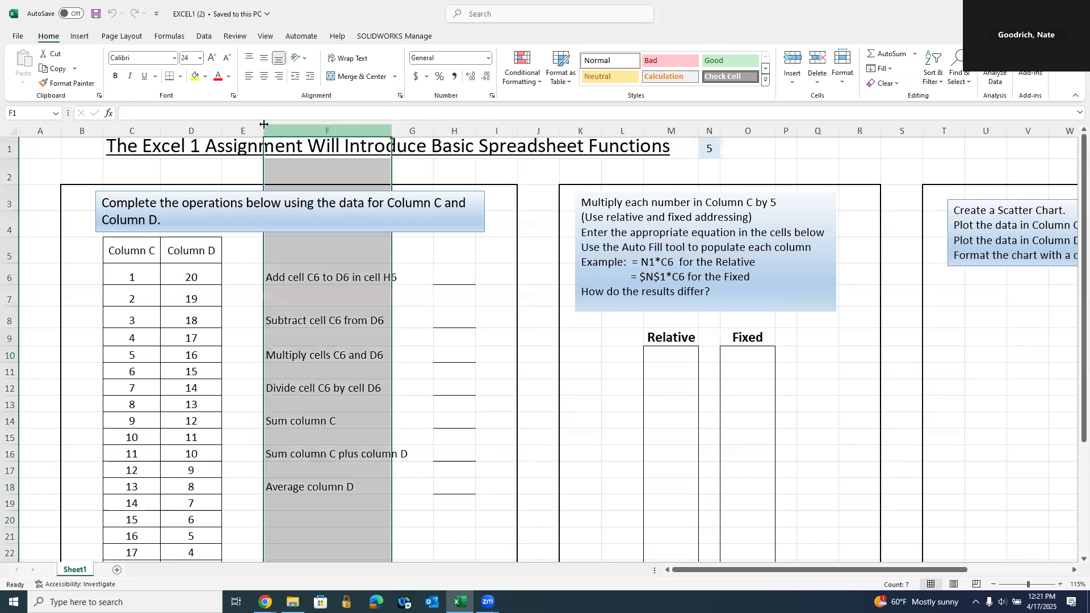
left_click(242, 128)
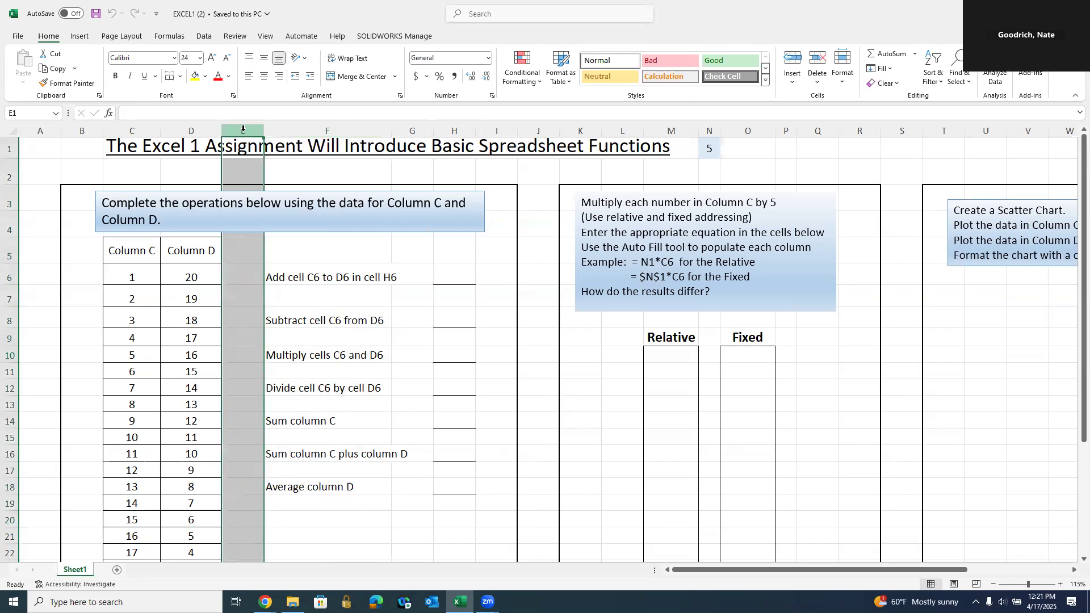
left_click(198, 128)
left_click(150, 131)
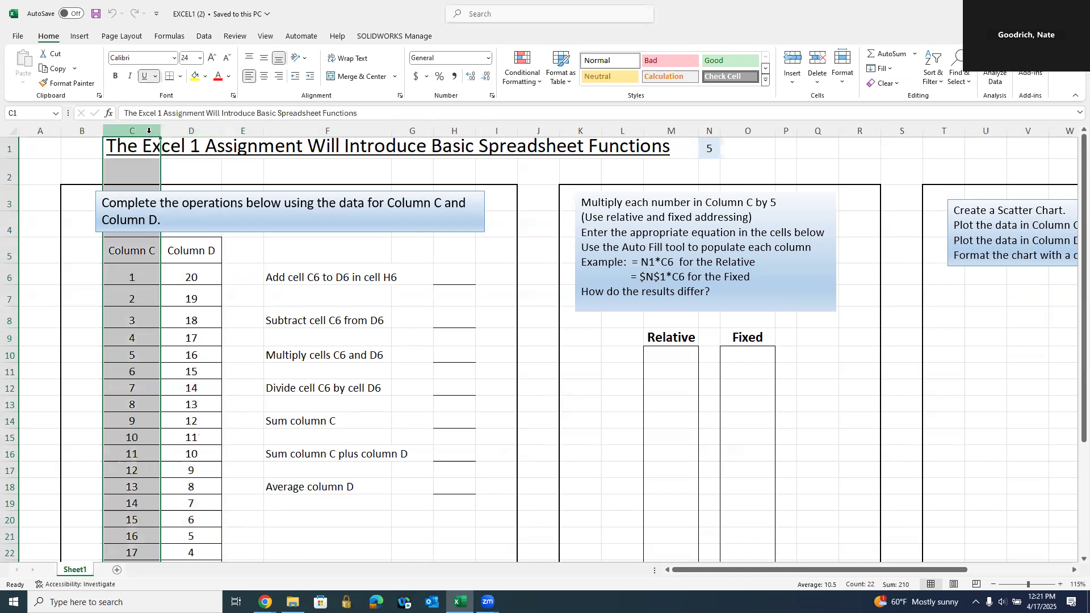
left_click(8, 227)
left_click(8, 255)
left_click(8, 277)
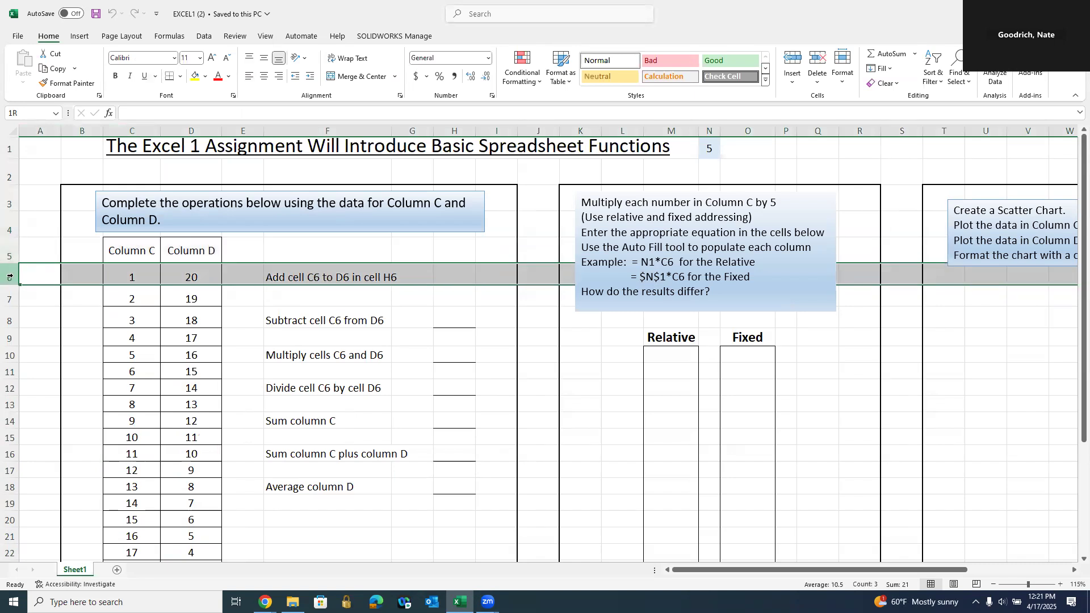
left_click(9, 296)
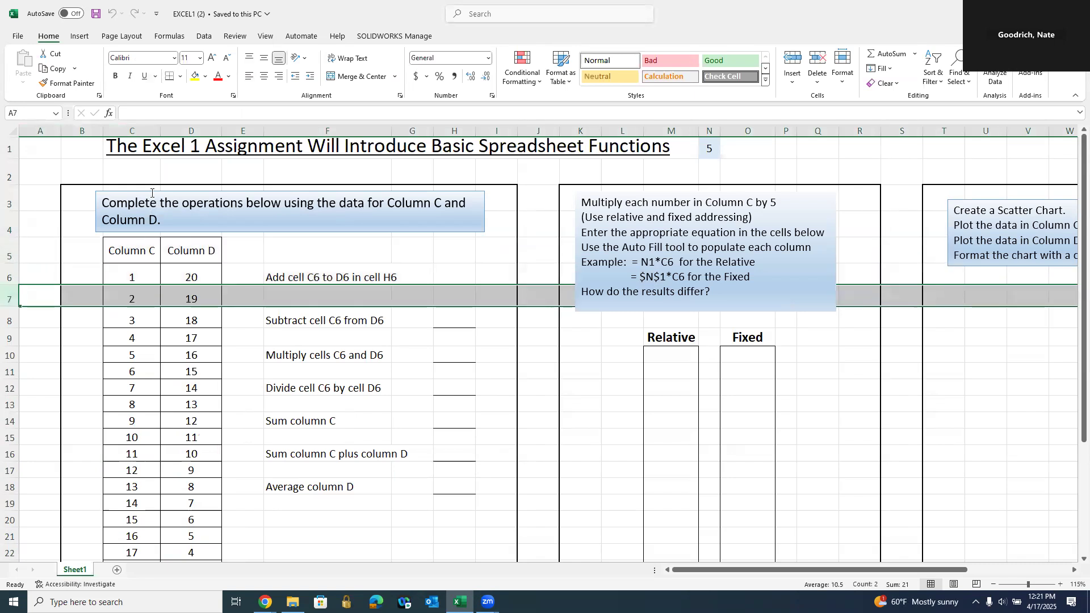
- Try filling D7's 19 down to row 13 and moving it to L13, undoing both
left_click(205, 300)
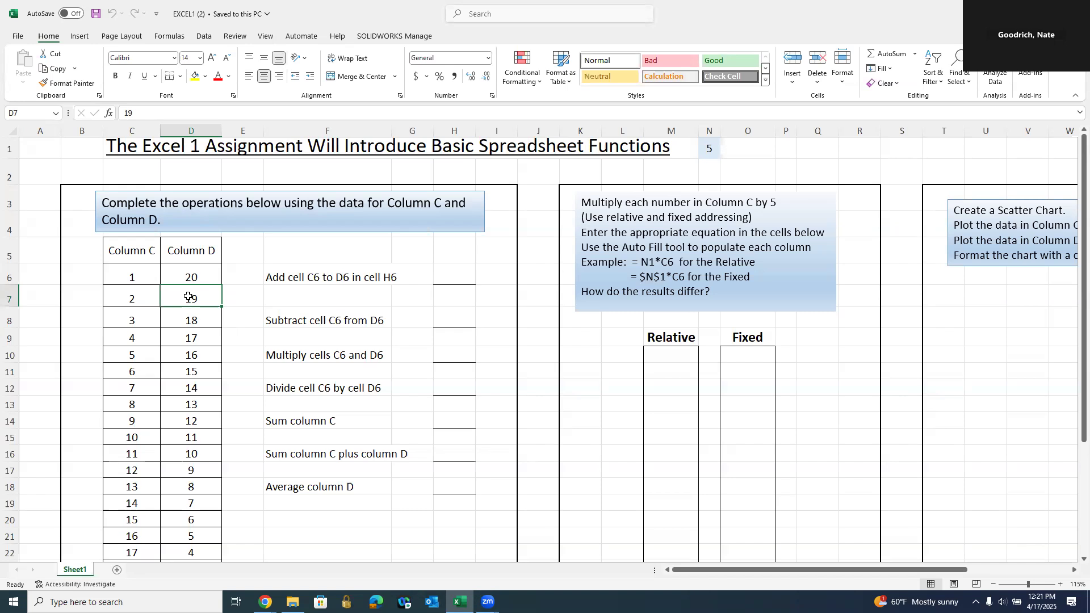
left_click_drag(188, 296, 445, 506)
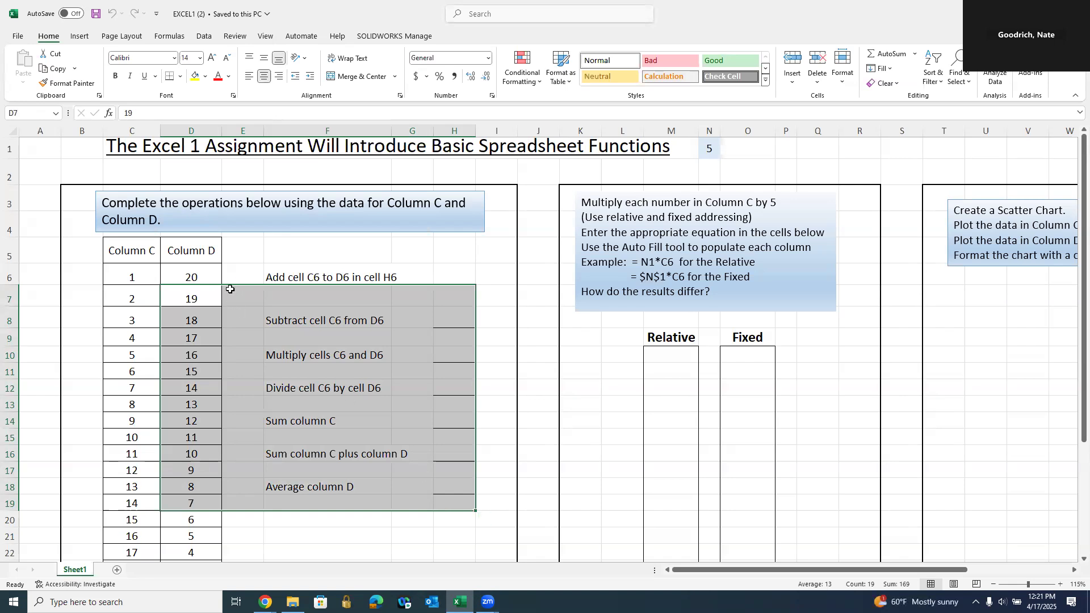
left_click(192, 287)
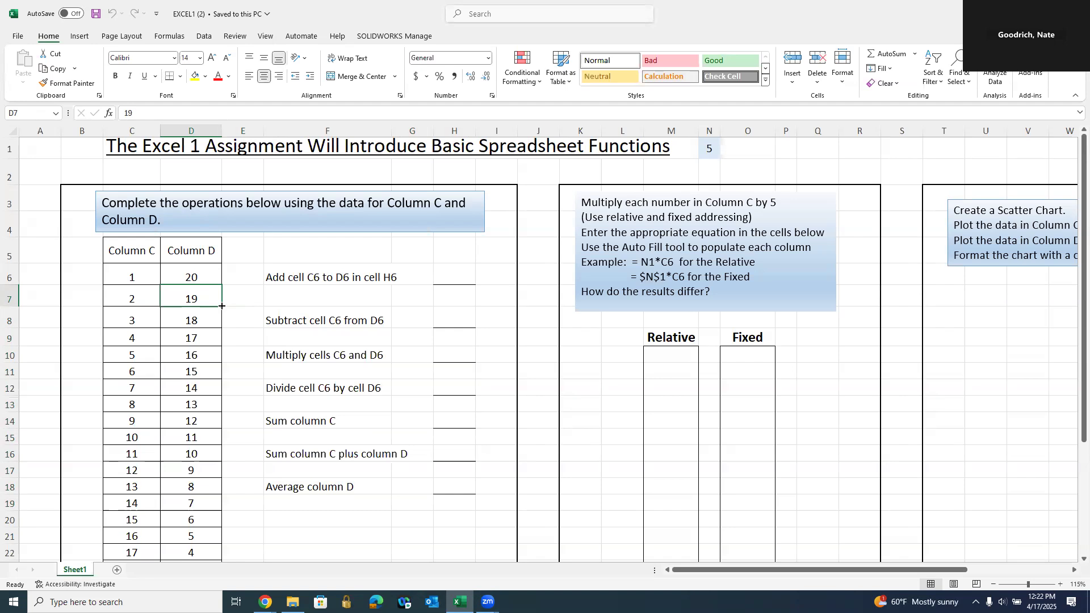
left_click_drag(221, 306, 223, 417)
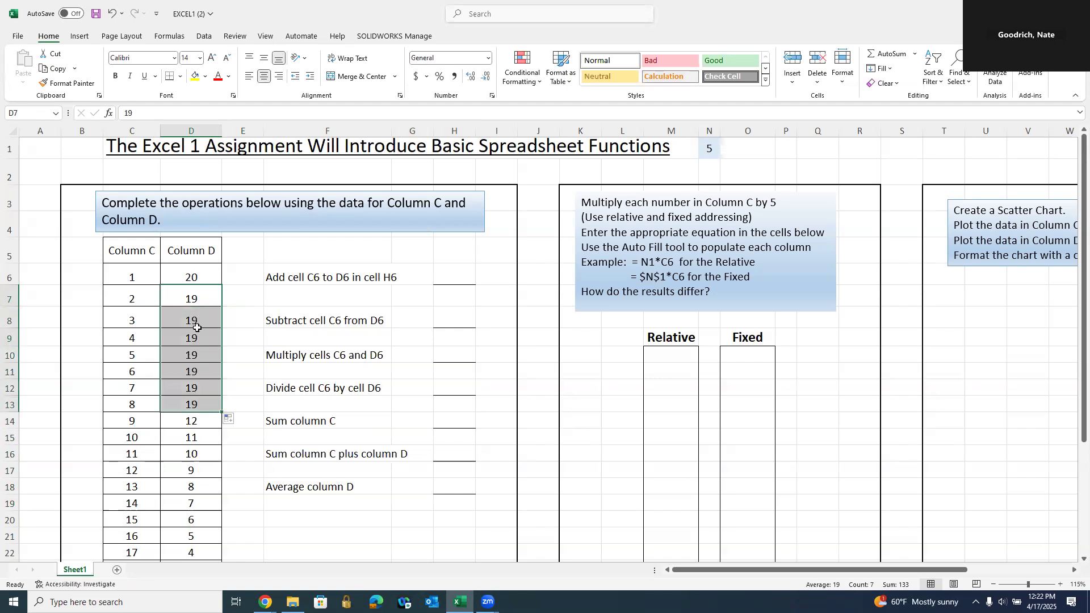
left_click(195, 297)
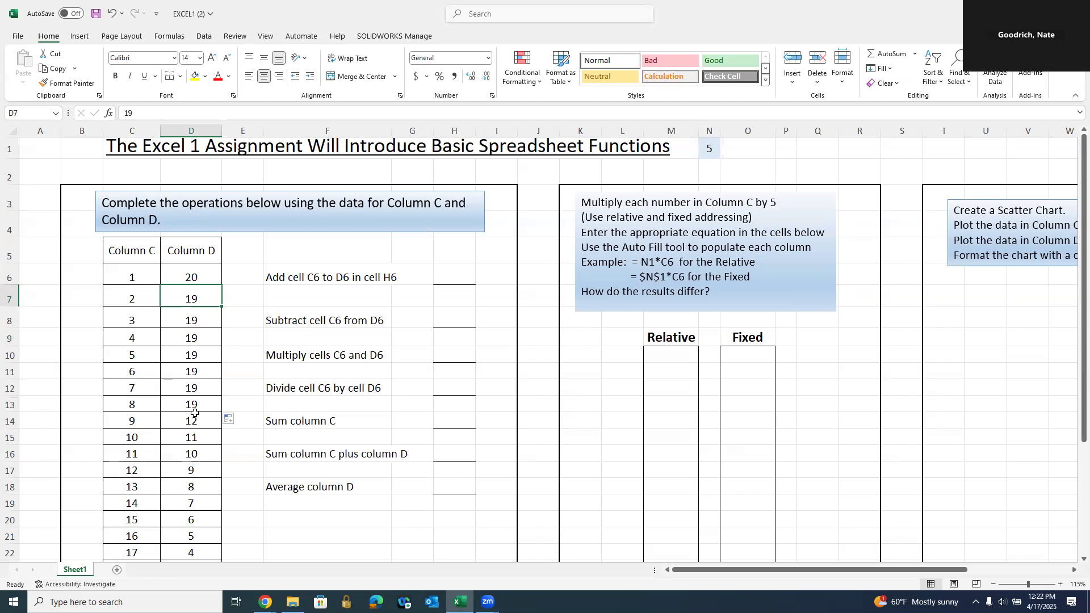
left_click(110, 14)
left_click_drag(204, 310, 618, 406)
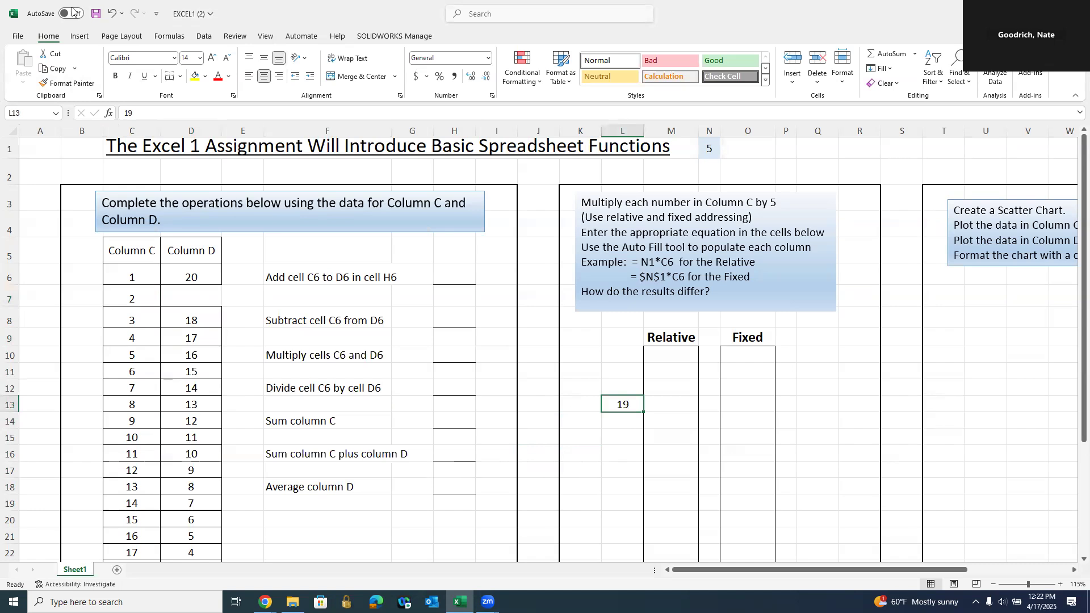
left_click(115, 17)
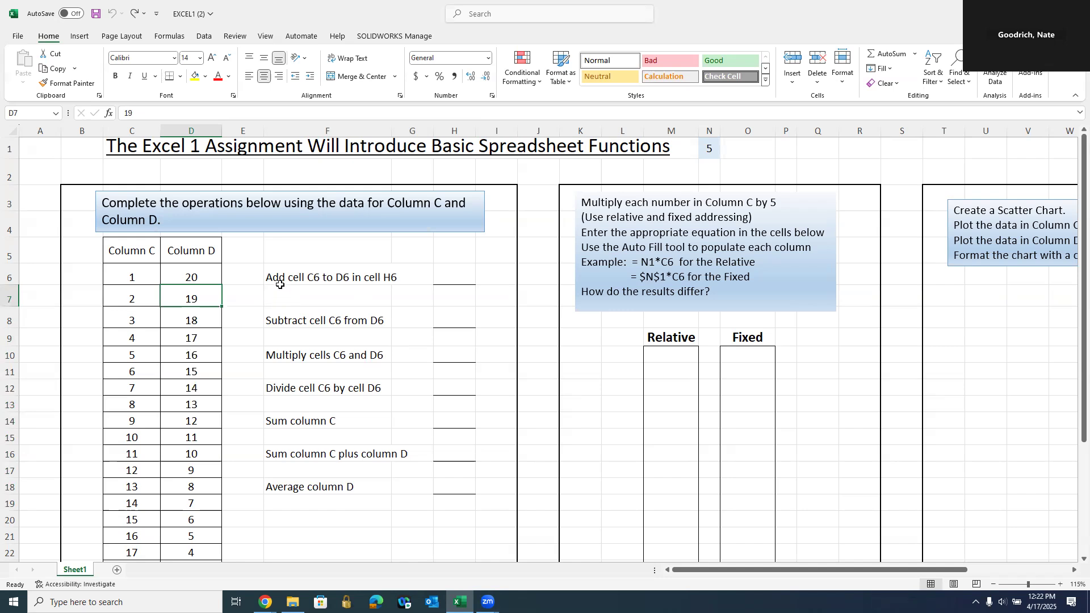
- Enter =1+20 in H6 so it shows 21
left_click(146, 276)
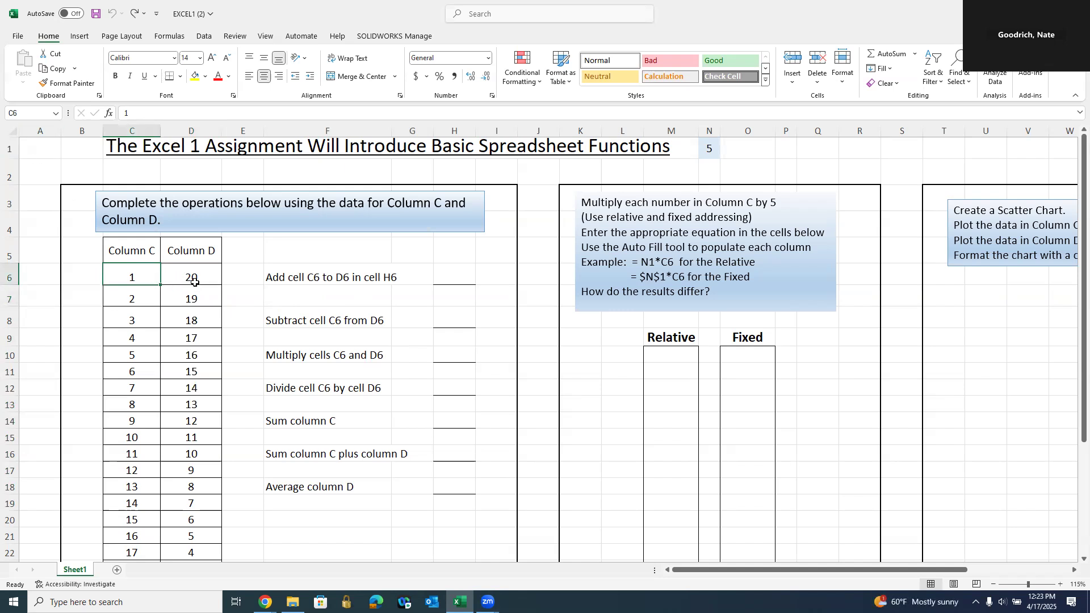
left_click(457, 276)
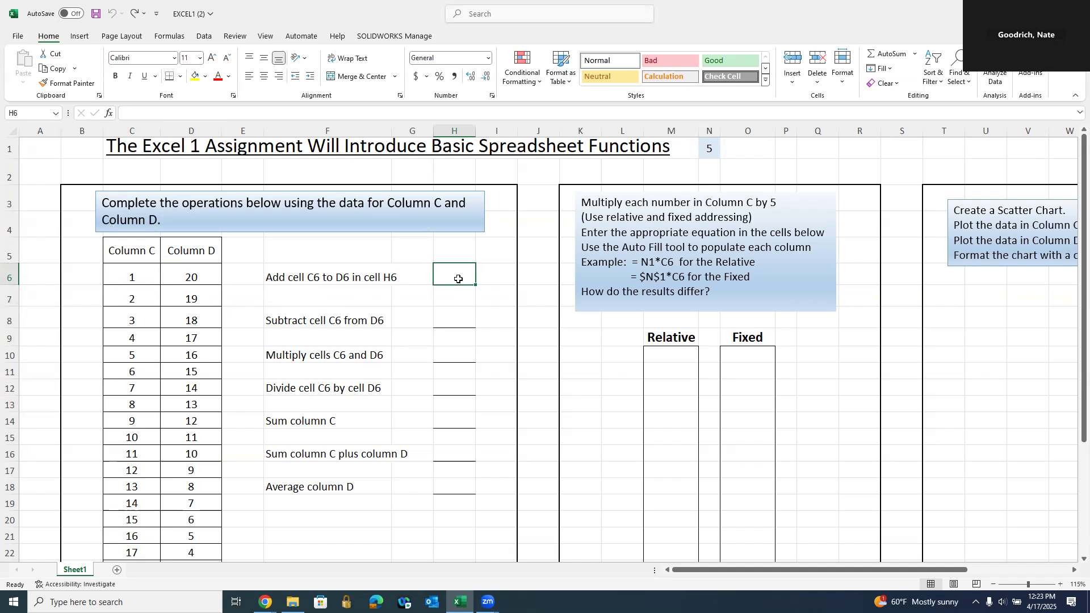
type("=")
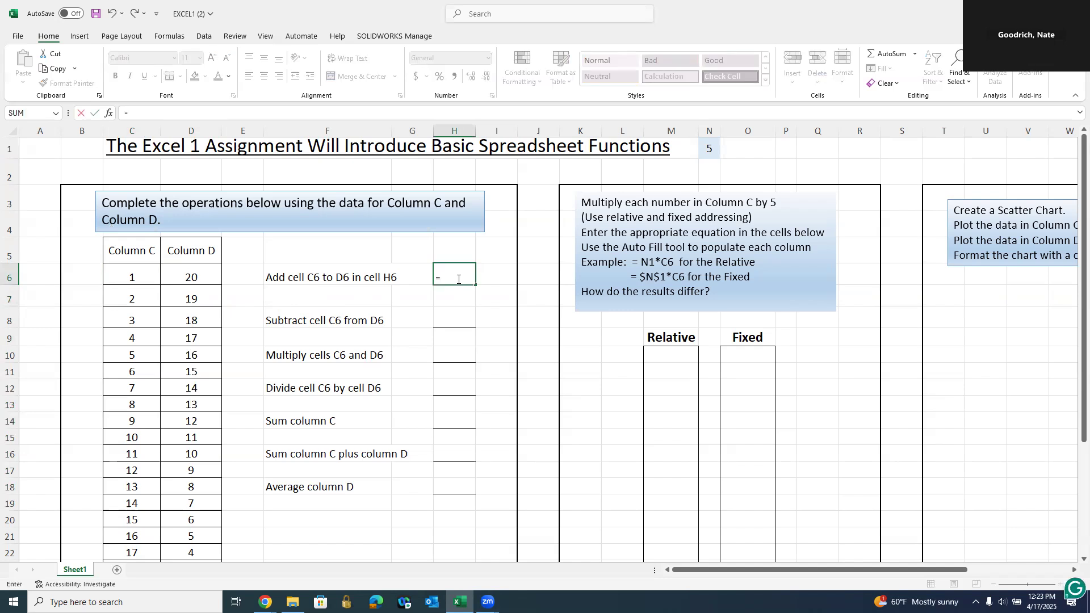
type("1+20")
key("Return")
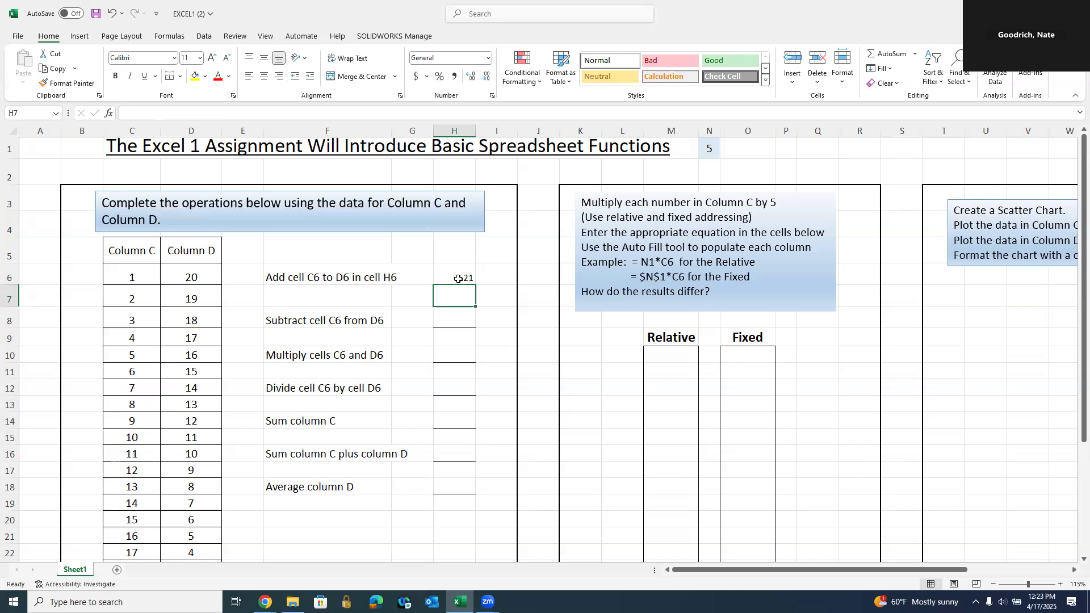
- Enter =C6+D6 in H7 by pointing at the cells
type("=")
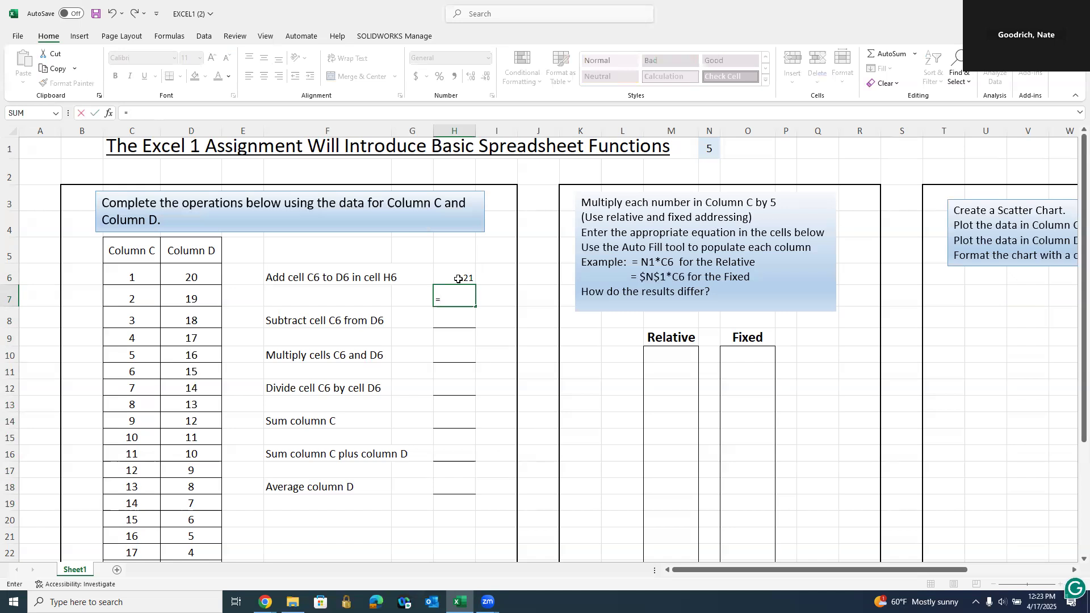
left_click(131, 275)
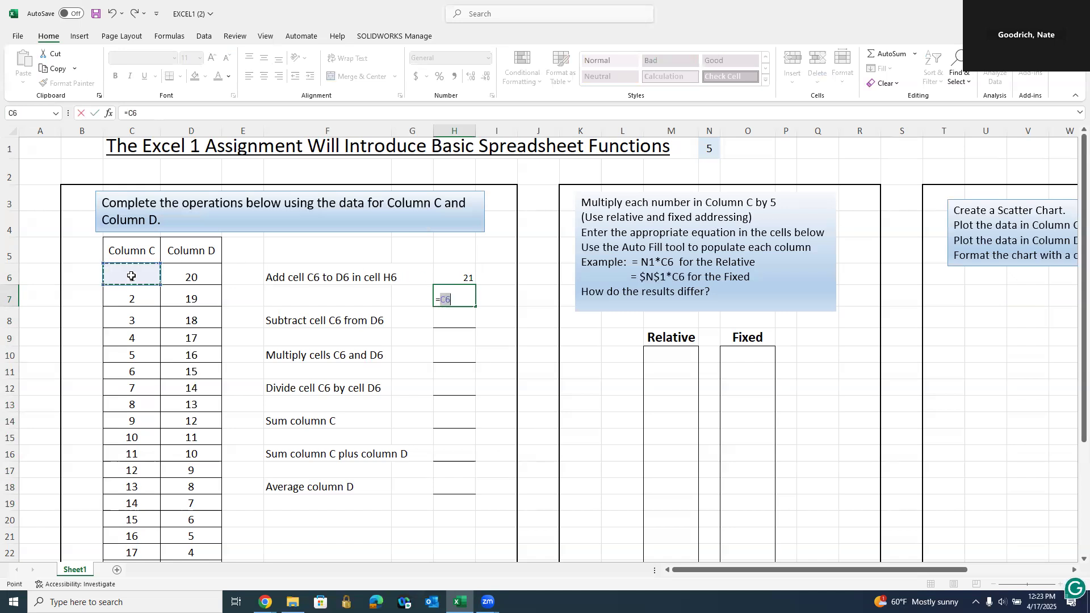
type("+")
left_click(192, 277)
left_click(191, 277)
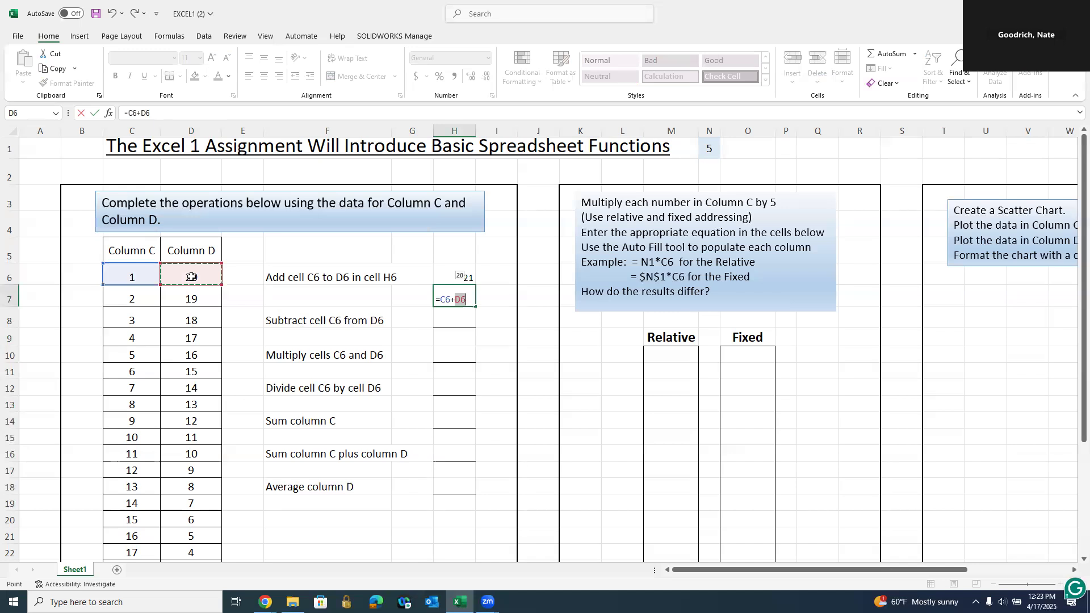
key("Return")
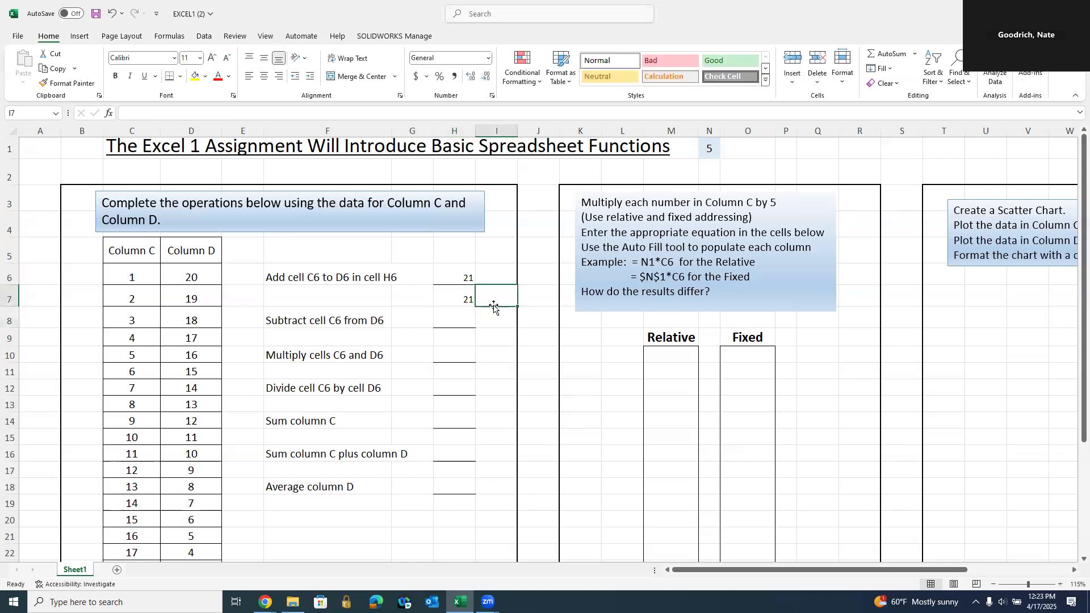
- Open H7 in edit mode to display its C6 and D6 cell references
double_click(462, 299)
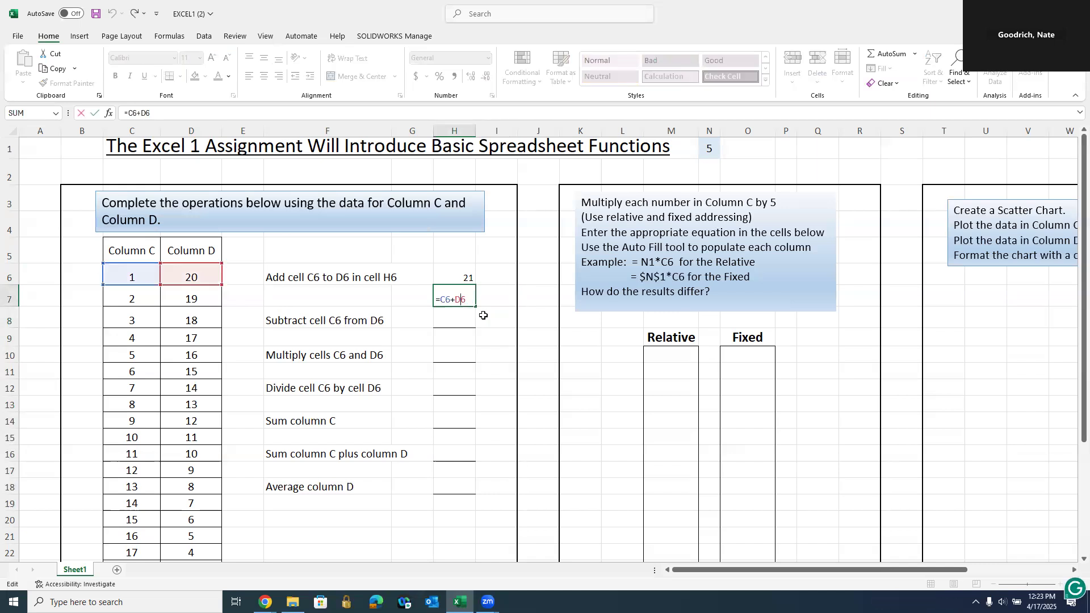
key("Escape")
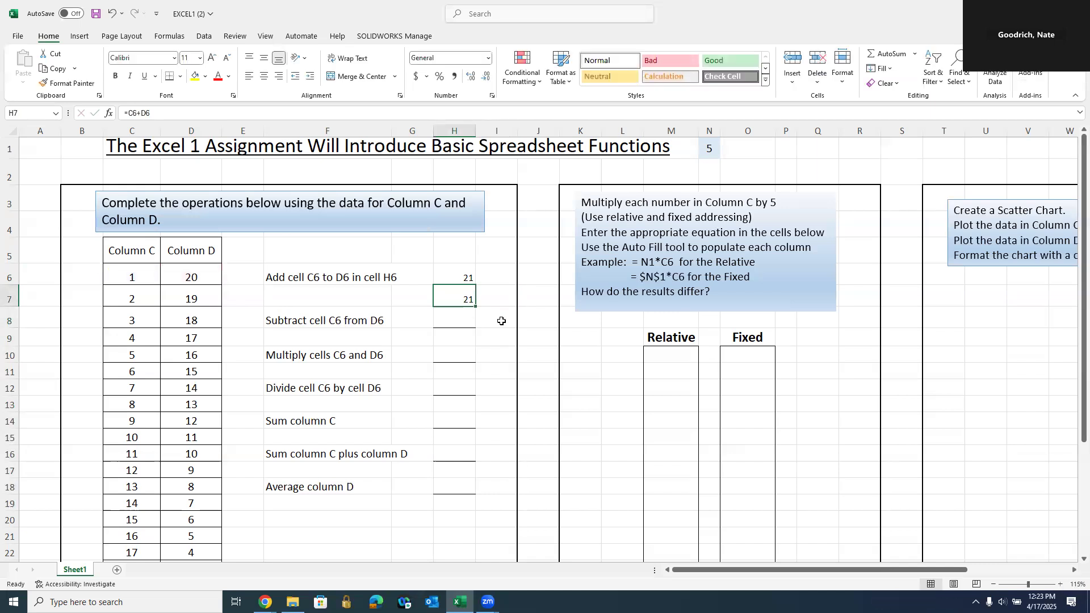
double_click(457, 298)
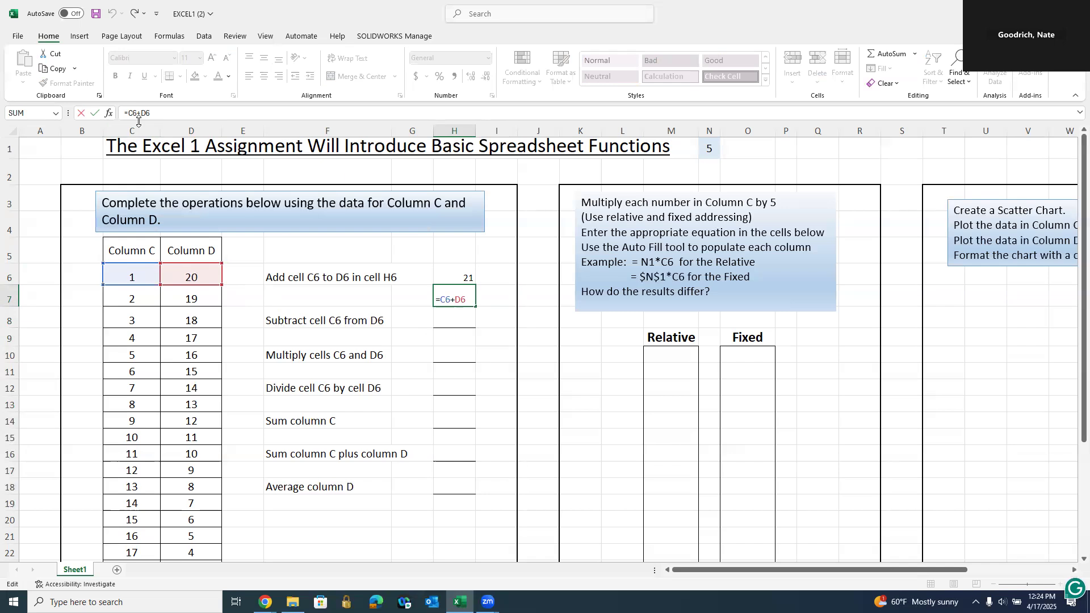
left_click(167, 38)
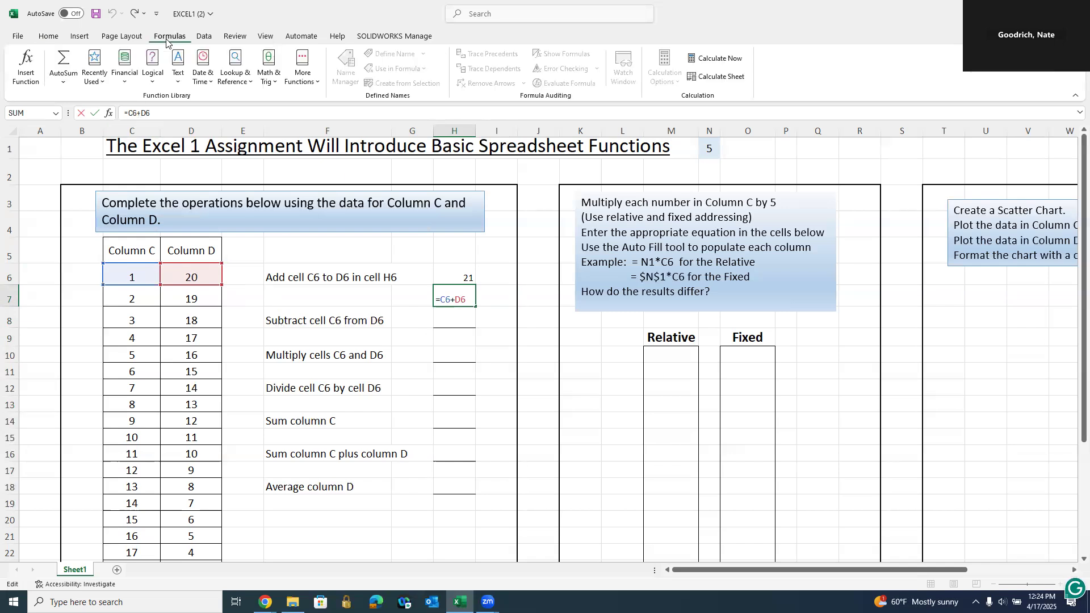
- Trace H7's precedents to show arrows from C6 and D6, then remove the arrows
key("ctrl+Return")
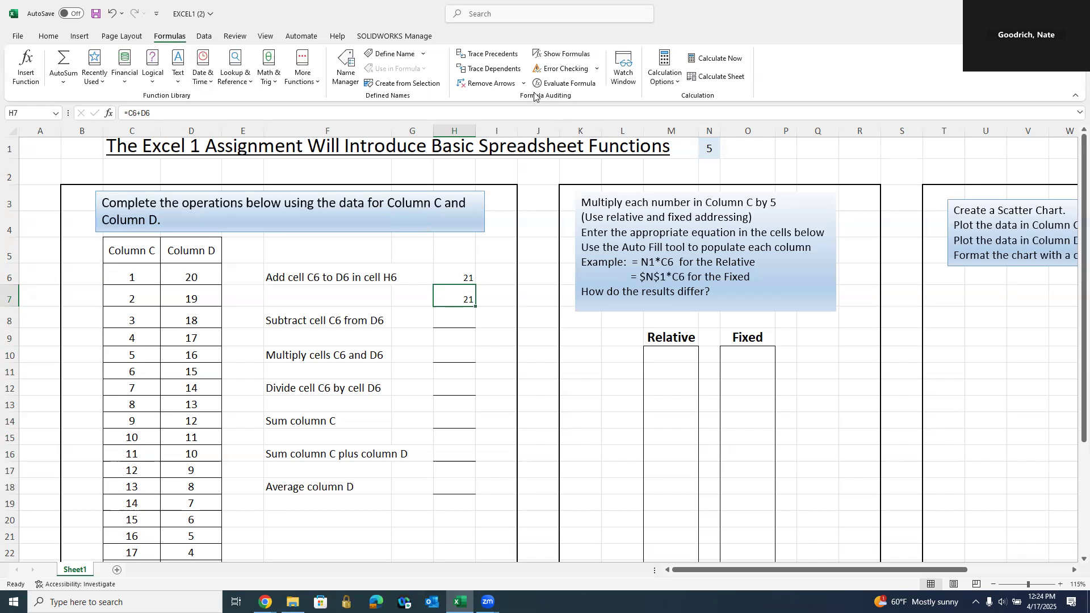
left_click(493, 54)
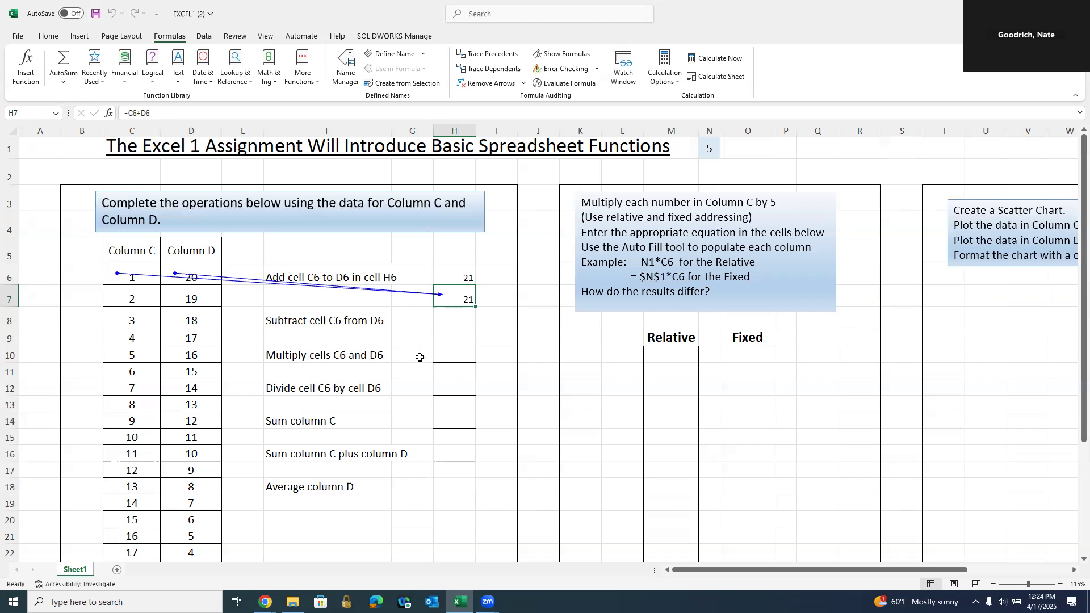
left_click(486, 84)
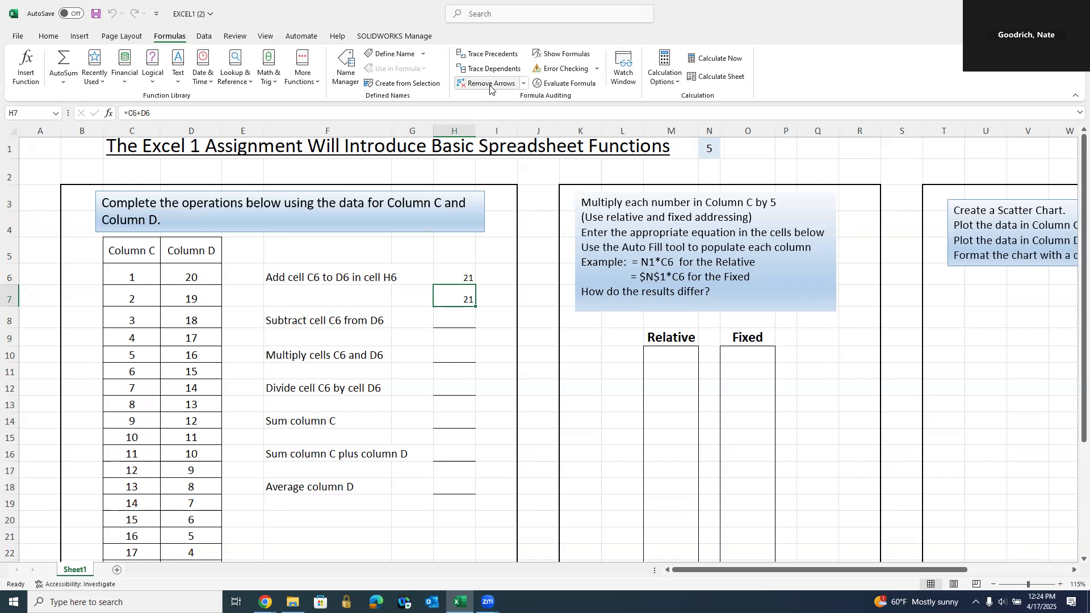
left_click(486, 308)
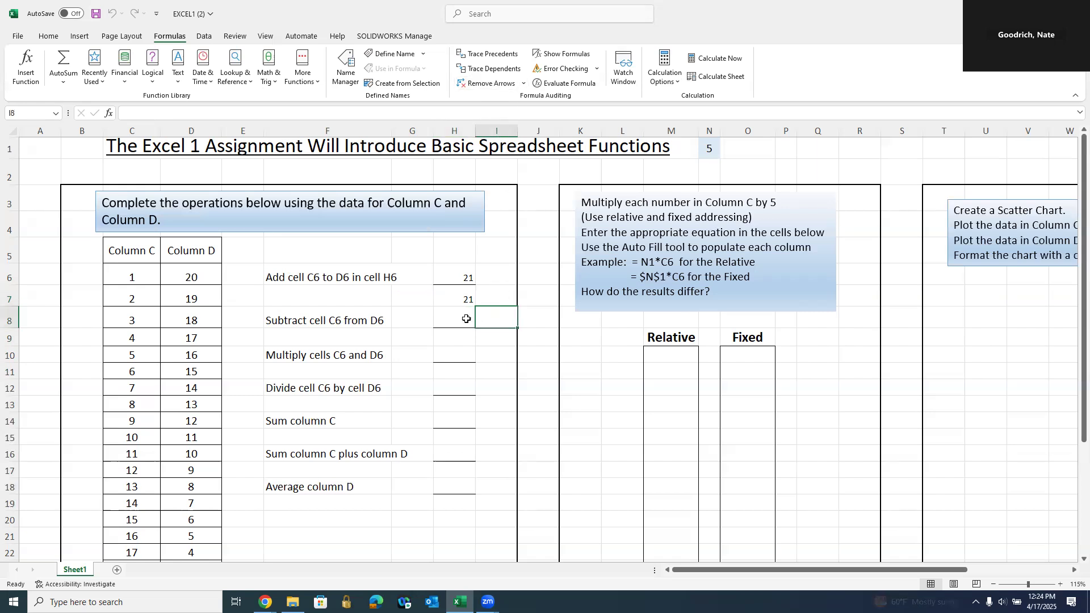
double_click(456, 298)
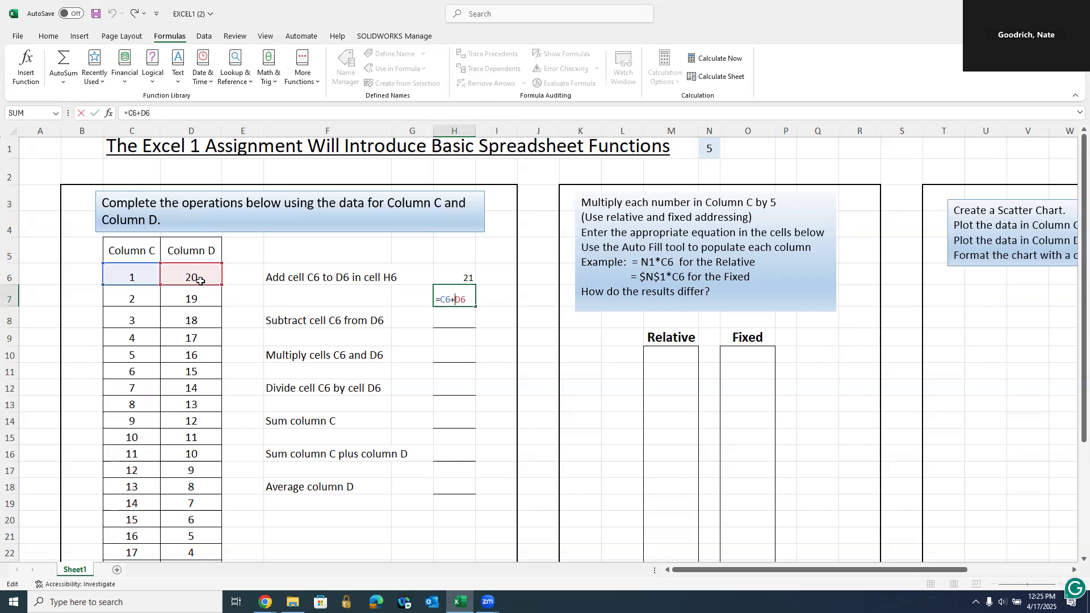
key("ctrl+Return")
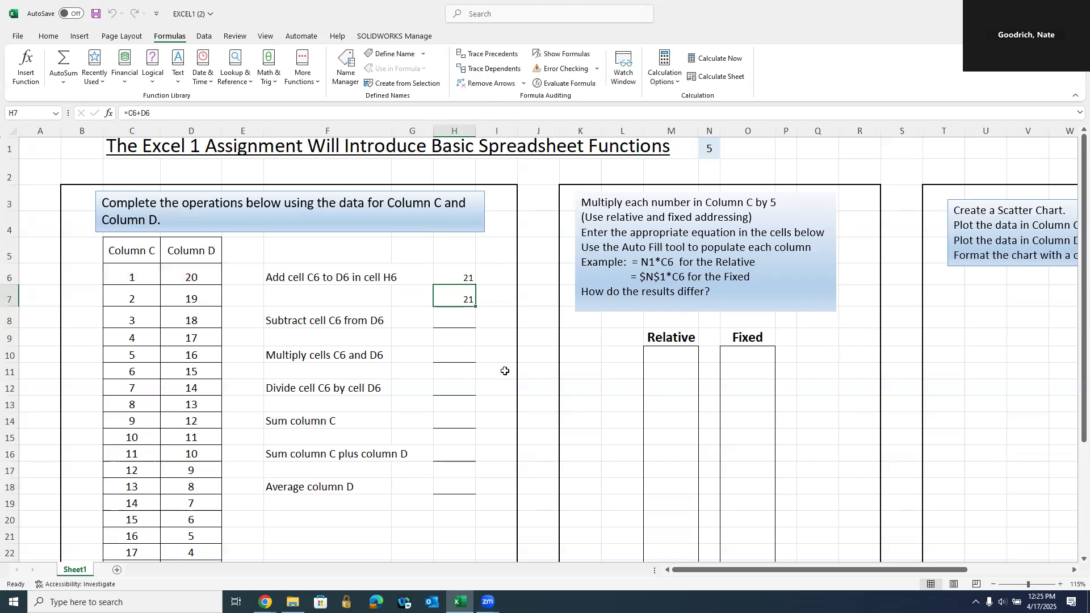
left_click(51, 36)
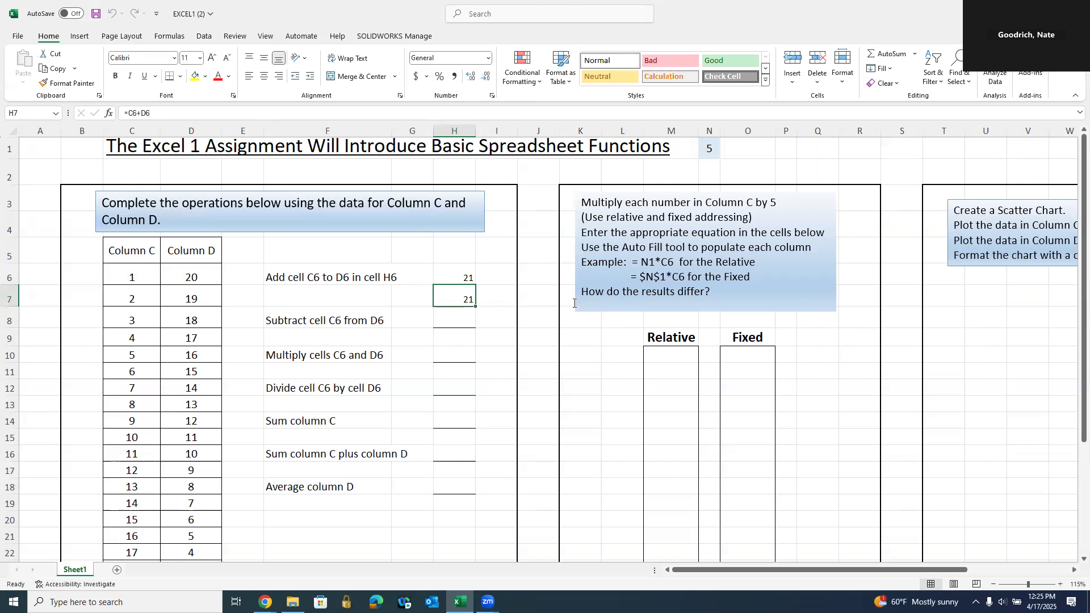
- Insert an AutoSum of C6:D6 into H7
left_click(891, 54)
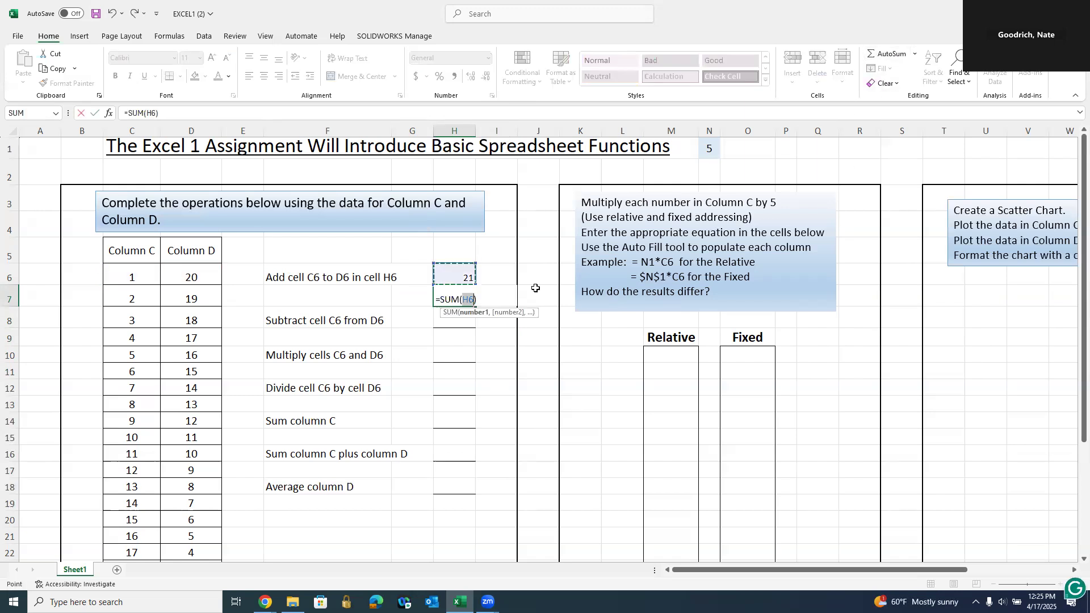
left_click_drag(134, 274, 178, 279)
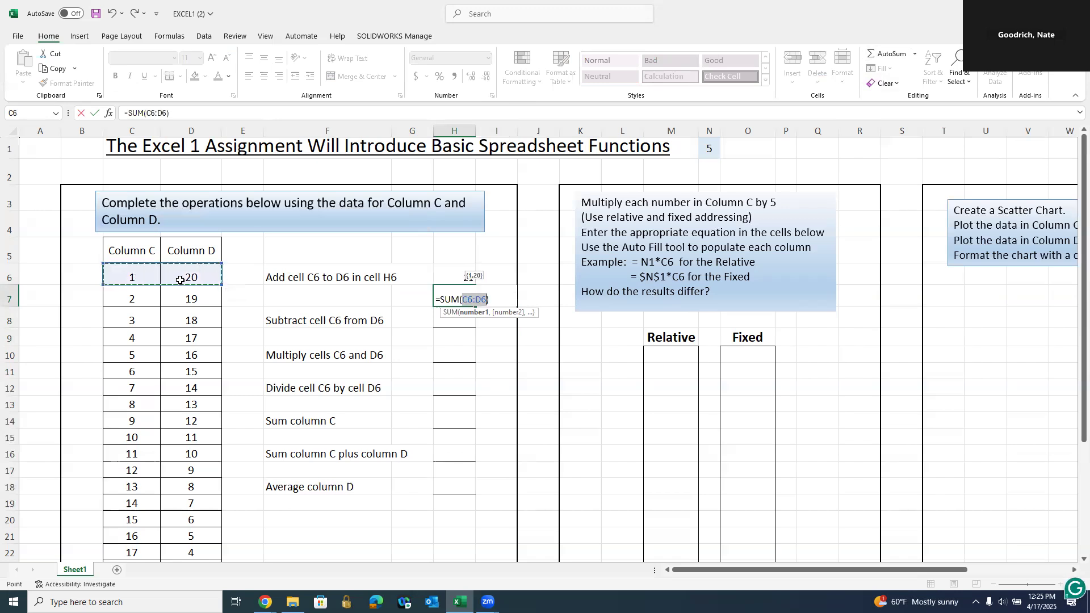
key("Return")
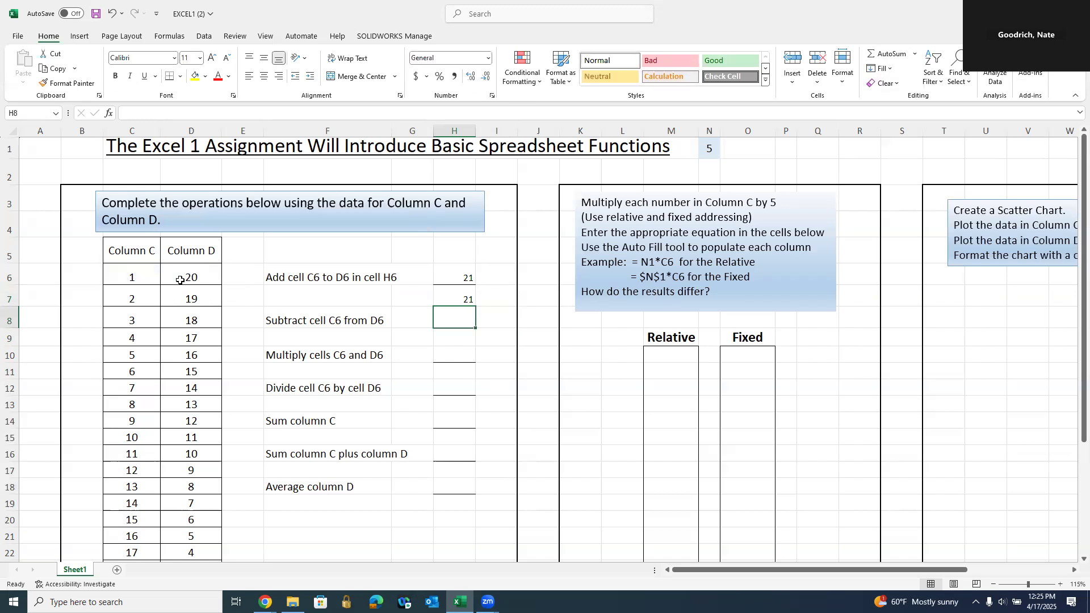
- Enter =SUM(C6:D6) in I6 using the SUM autocomplete suggestion
left_click(496, 277)
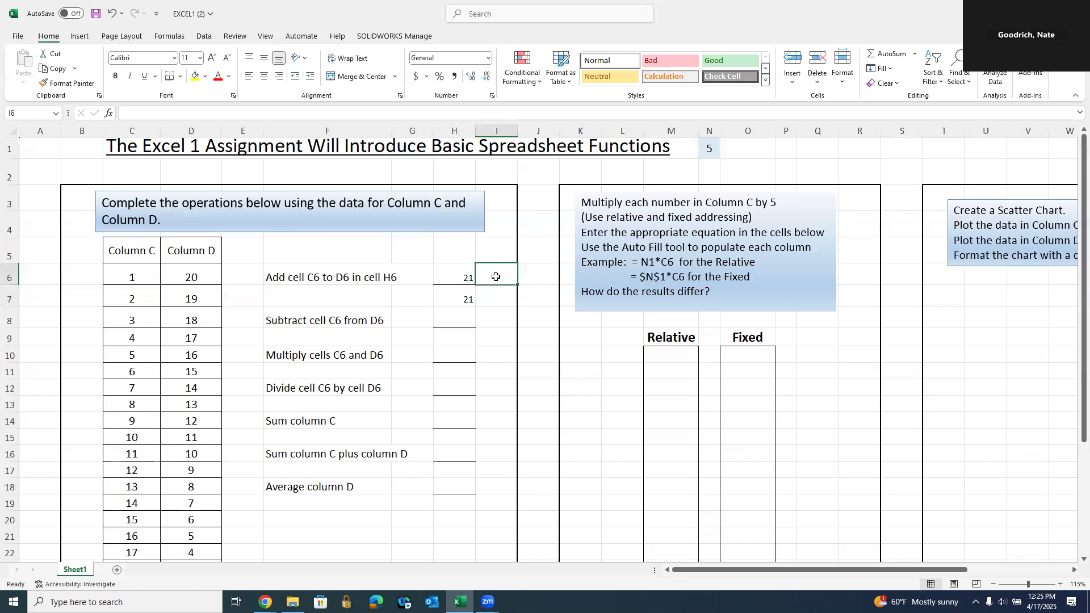
type("=")
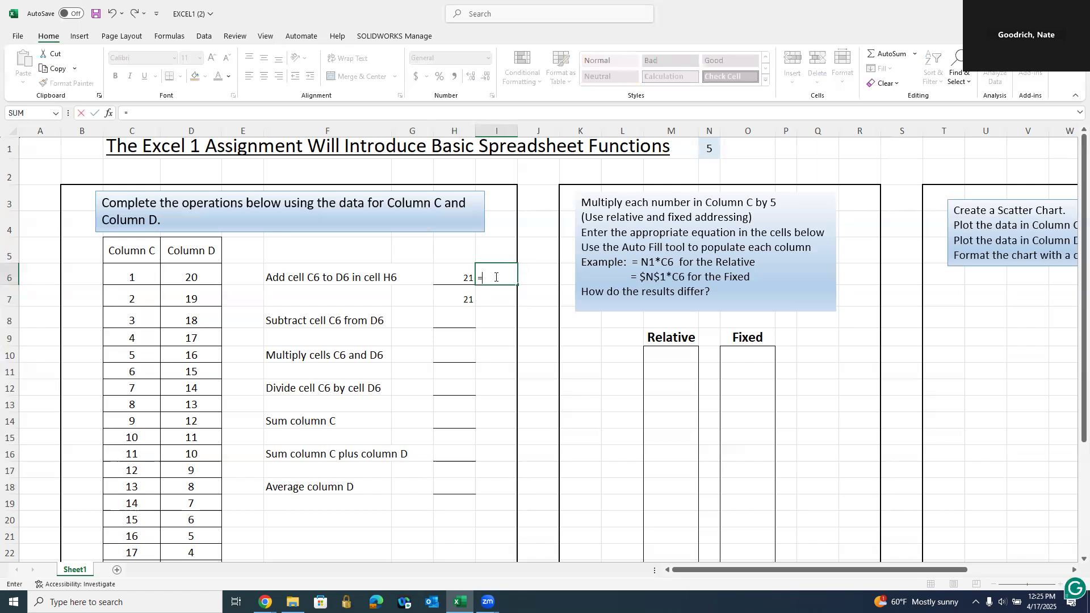
type("su")
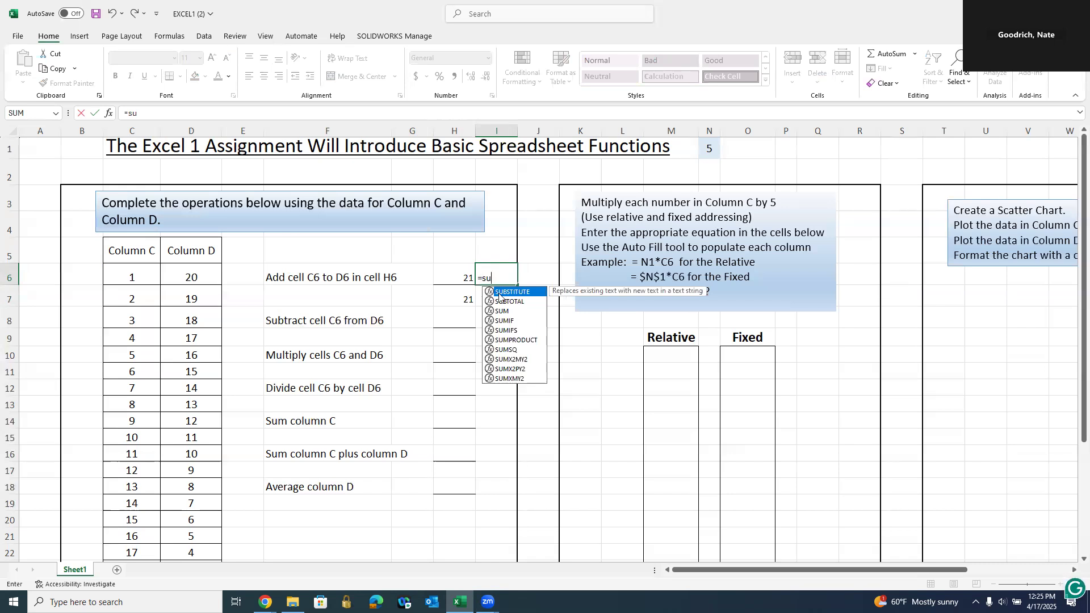
left_click(508, 304)
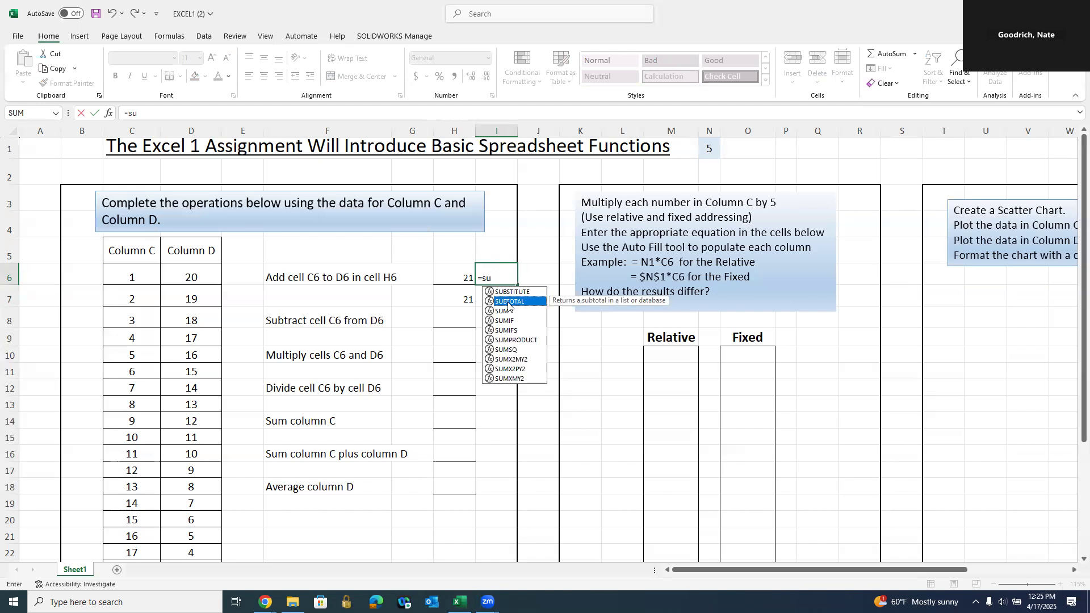
left_click(504, 311)
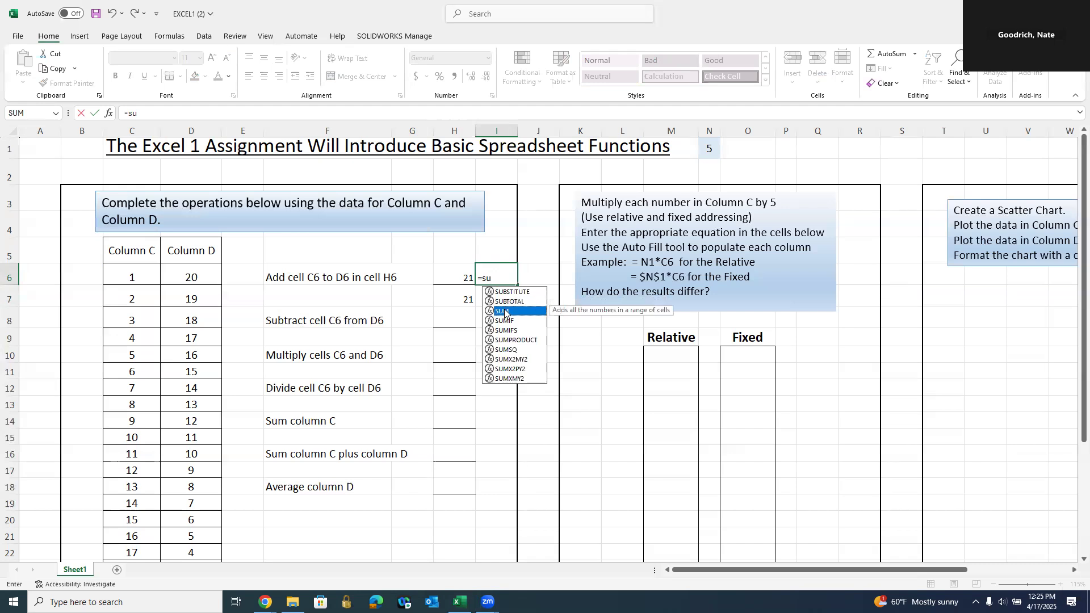
left_click(504, 321)
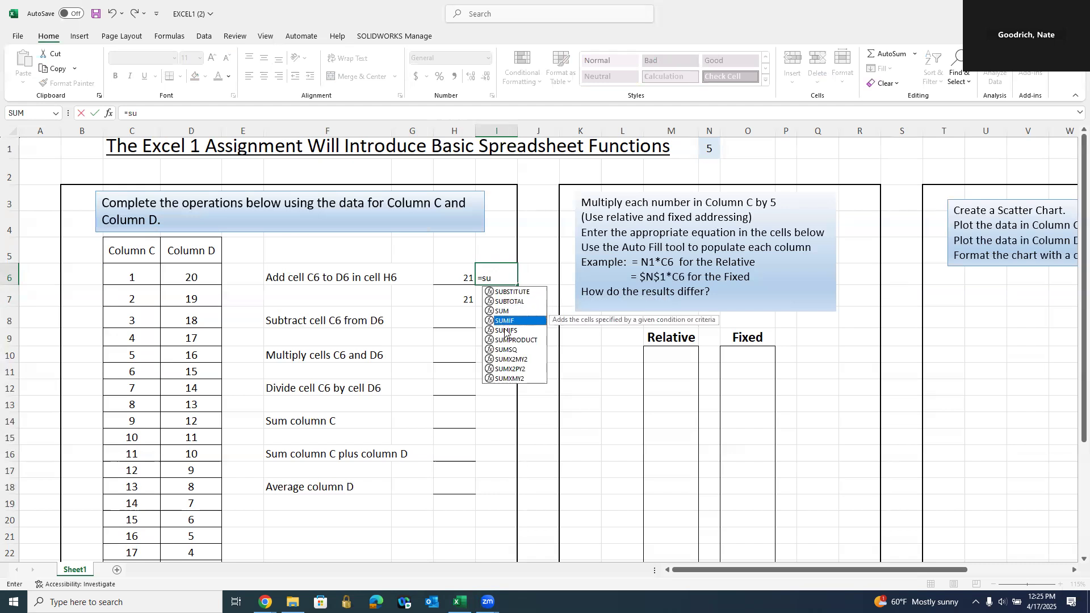
left_click(505, 331)
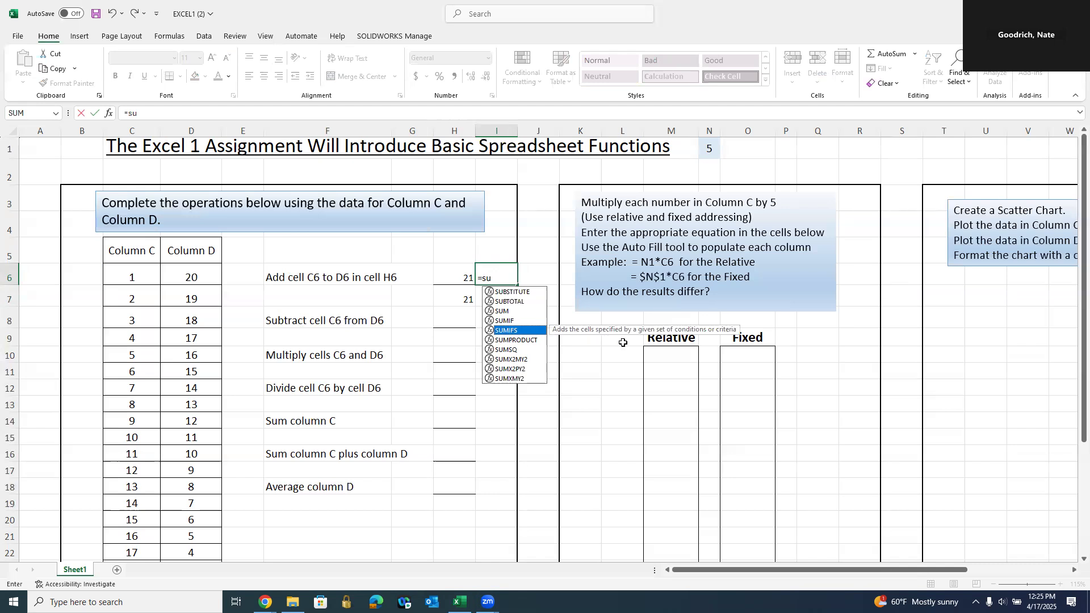
left_click(507, 312)
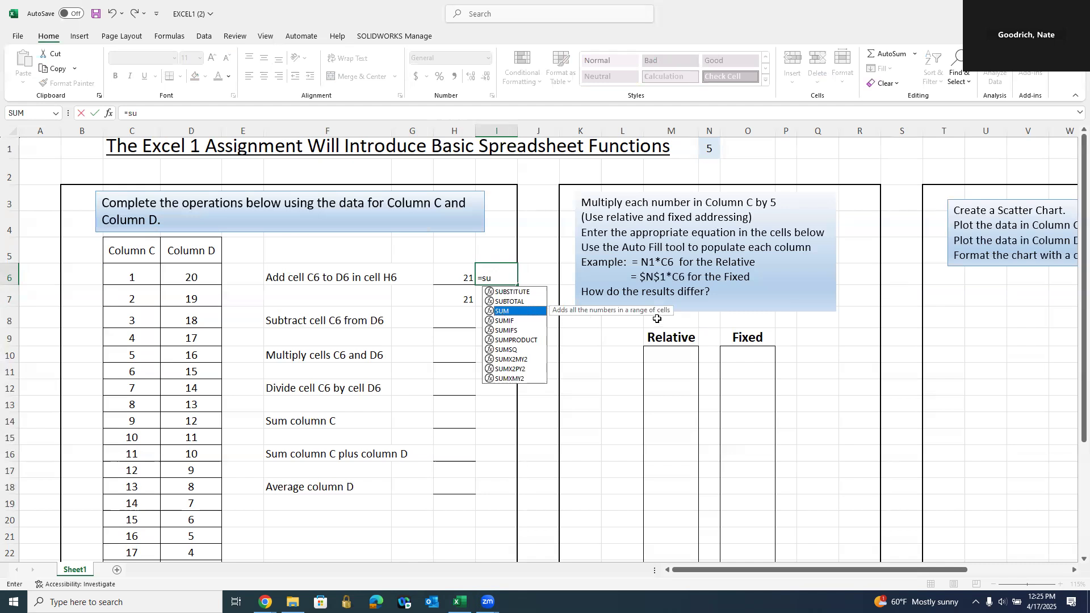
double_click(506, 311)
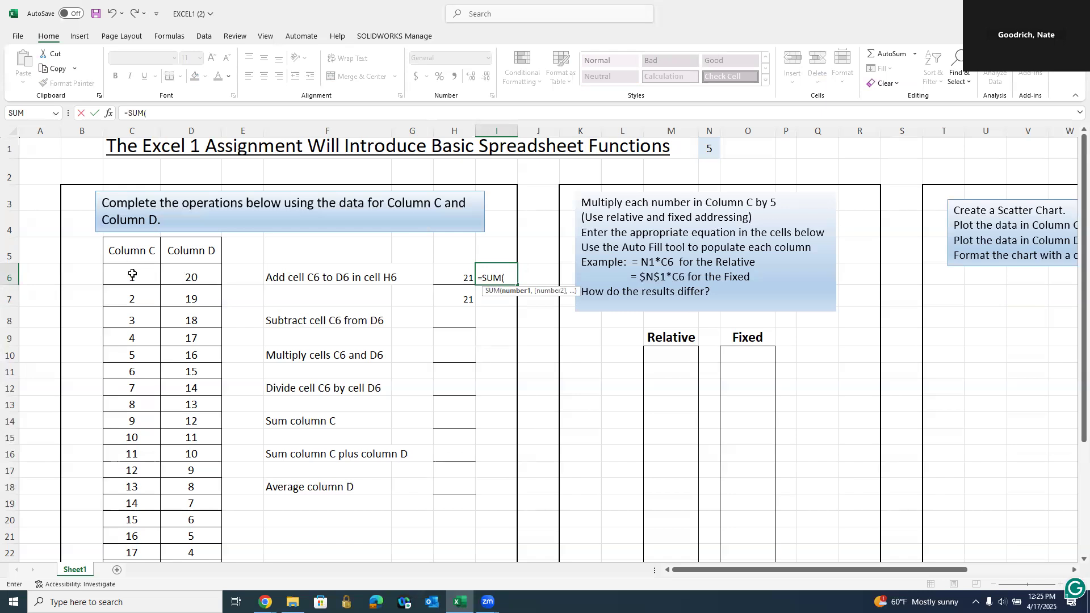
left_click_drag(132, 274, 181, 281)
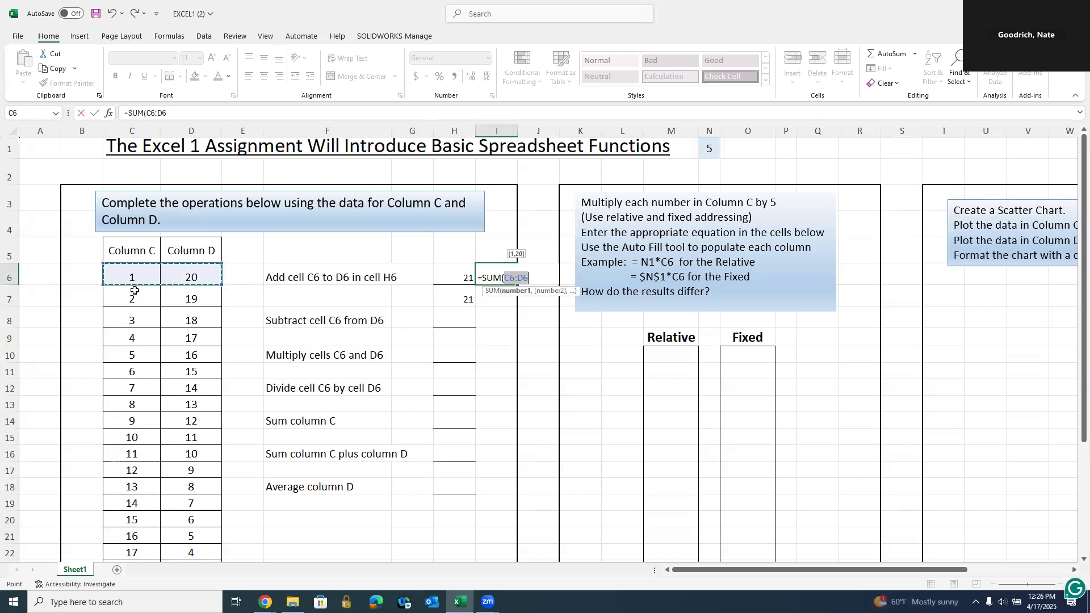
key("Return")
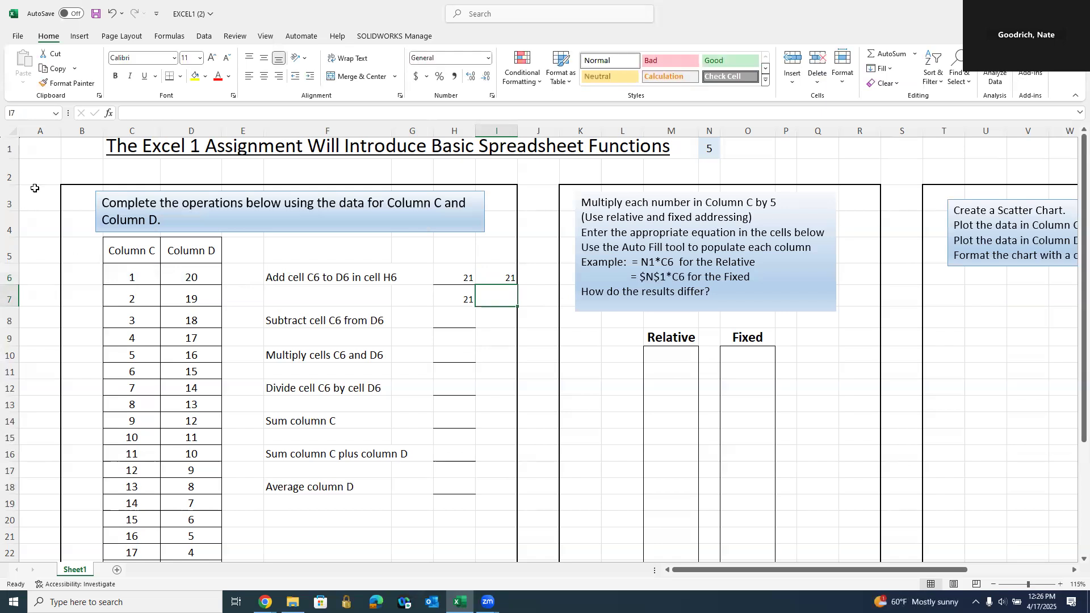
- Insert SUM of C6:D6 into I7 from the Math & Trig list, then select H6:I7
left_click(170, 35)
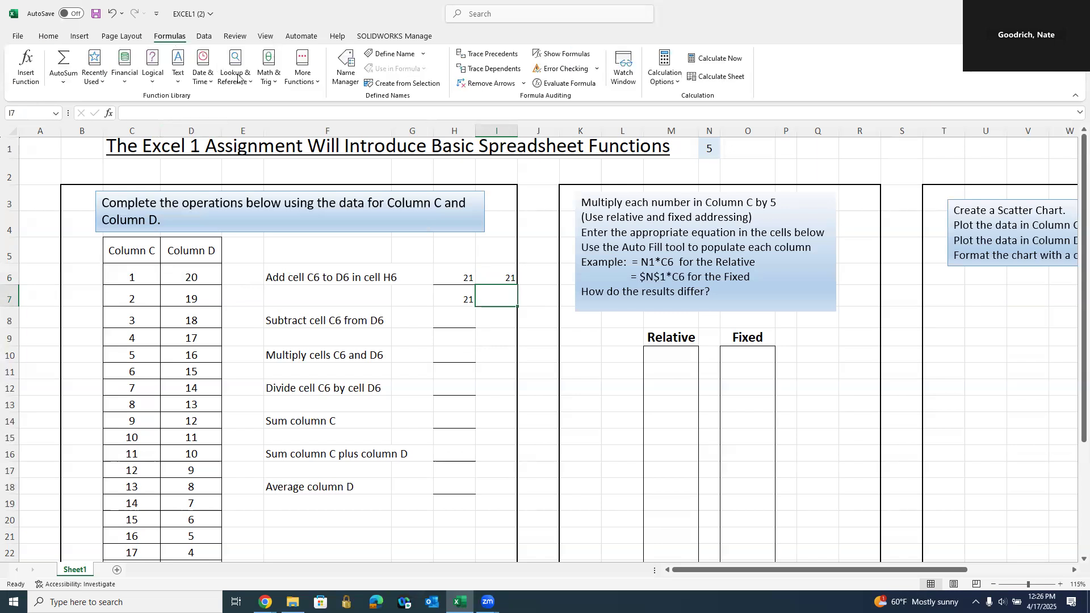
left_click(274, 85)
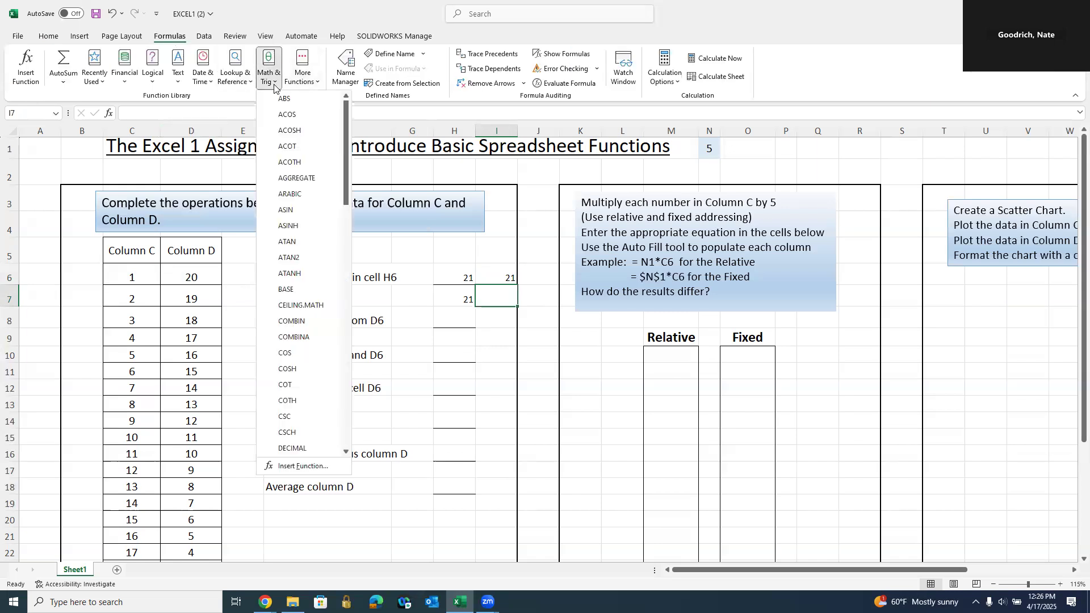
left_click_drag(346, 136, 350, 343)
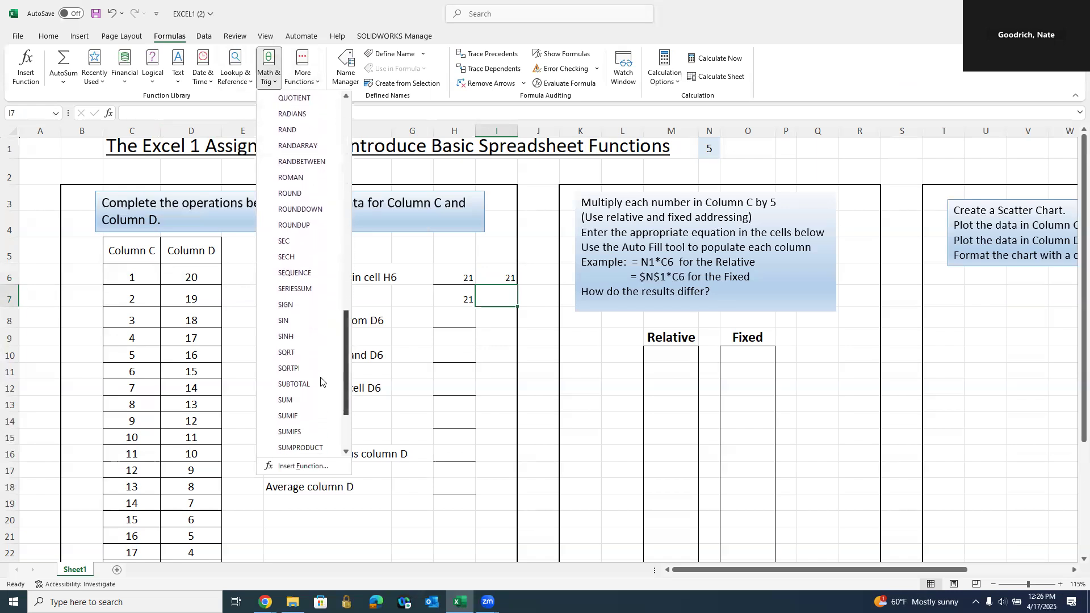
left_click(289, 401)
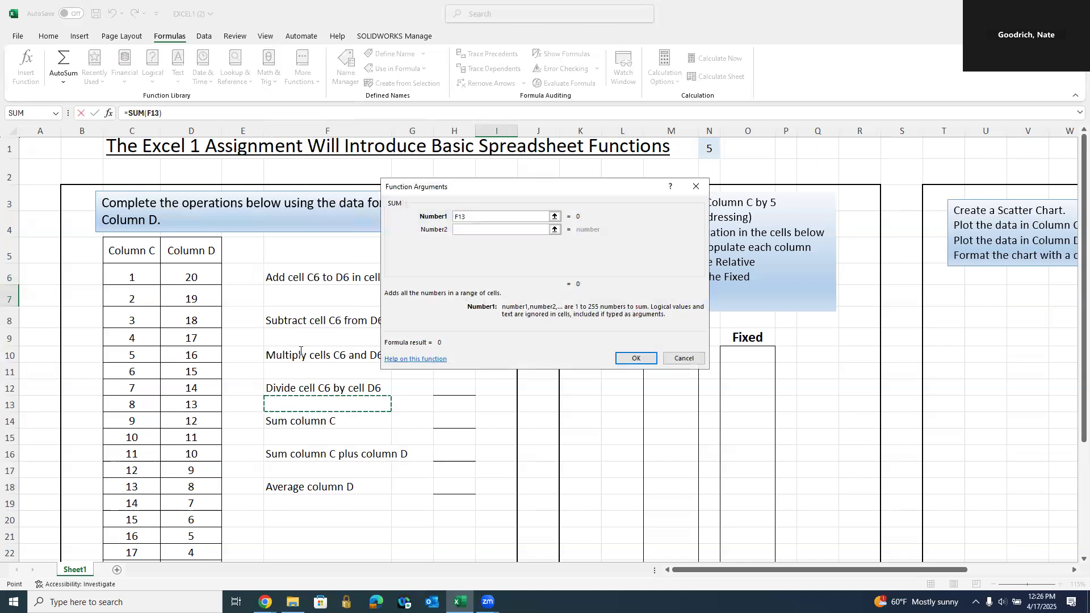
left_click_drag(132, 276, 187, 278)
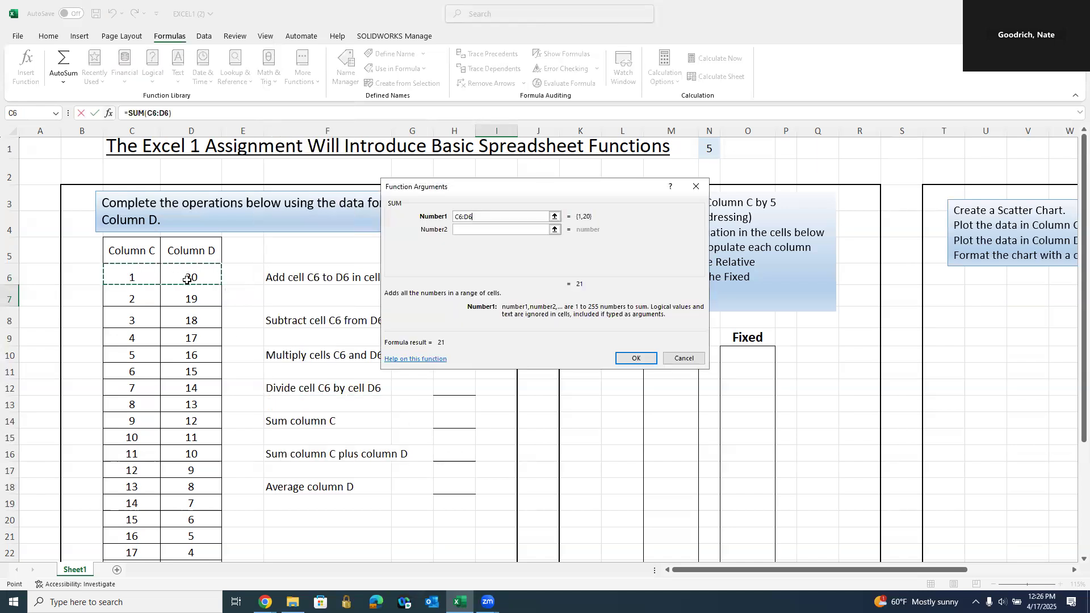
key("Return")
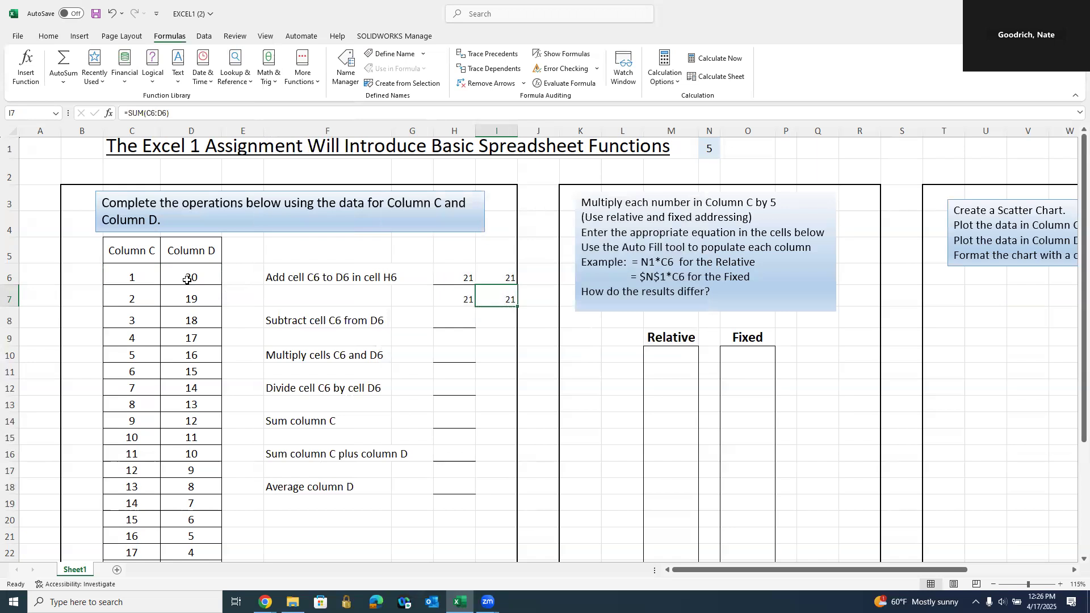
left_click_drag(460, 278, 488, 302)
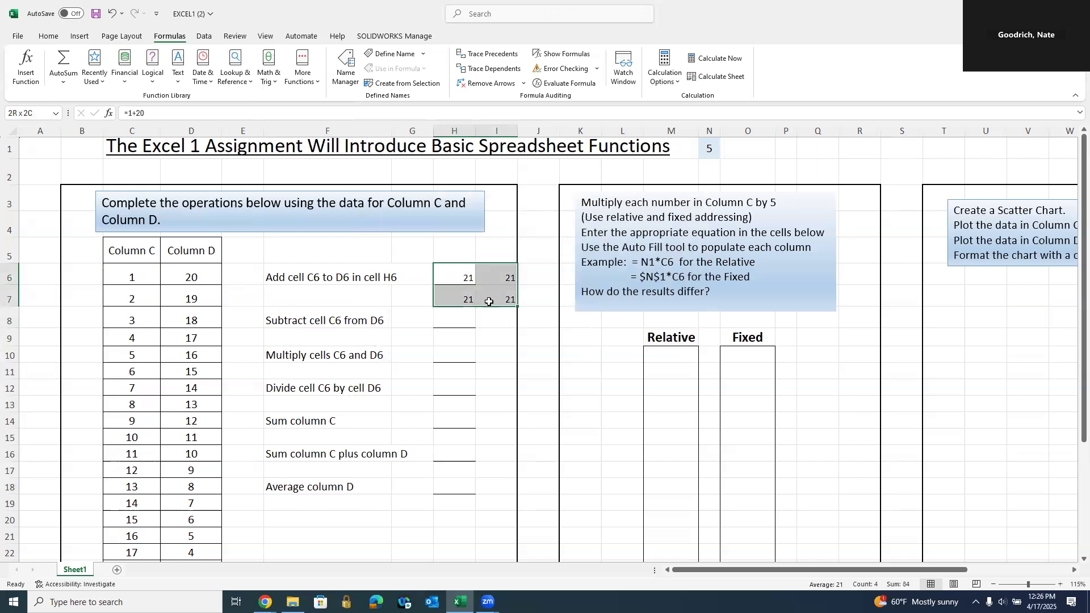
- Delete the H6:I7 practice sums and re-enter =C6+D6 in H6 to show 21
key("Delete")
left_click(531, 335)
left_click(454, 275)
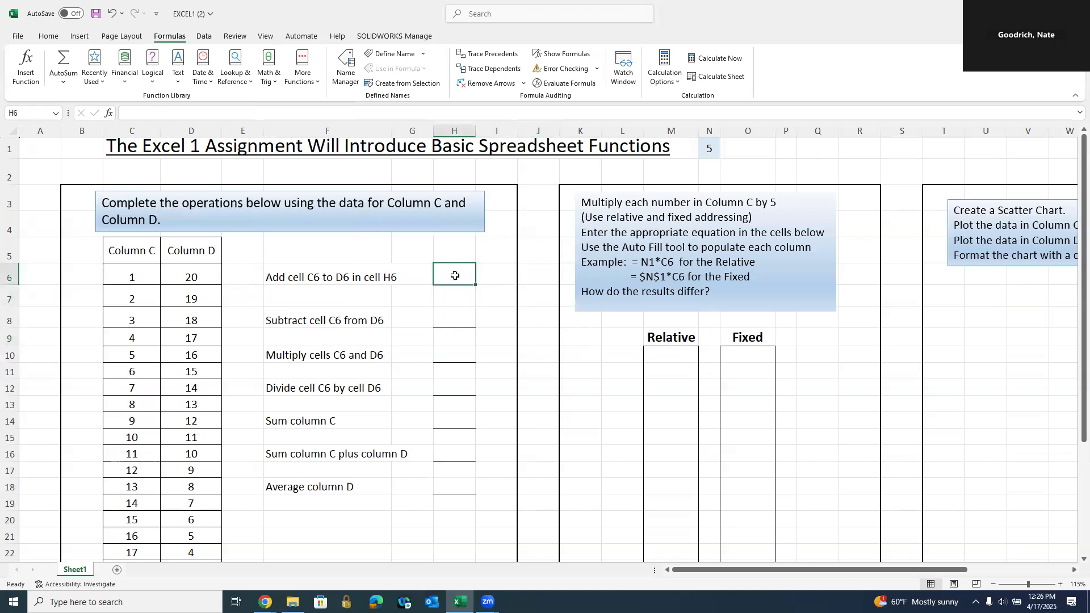
type("=")
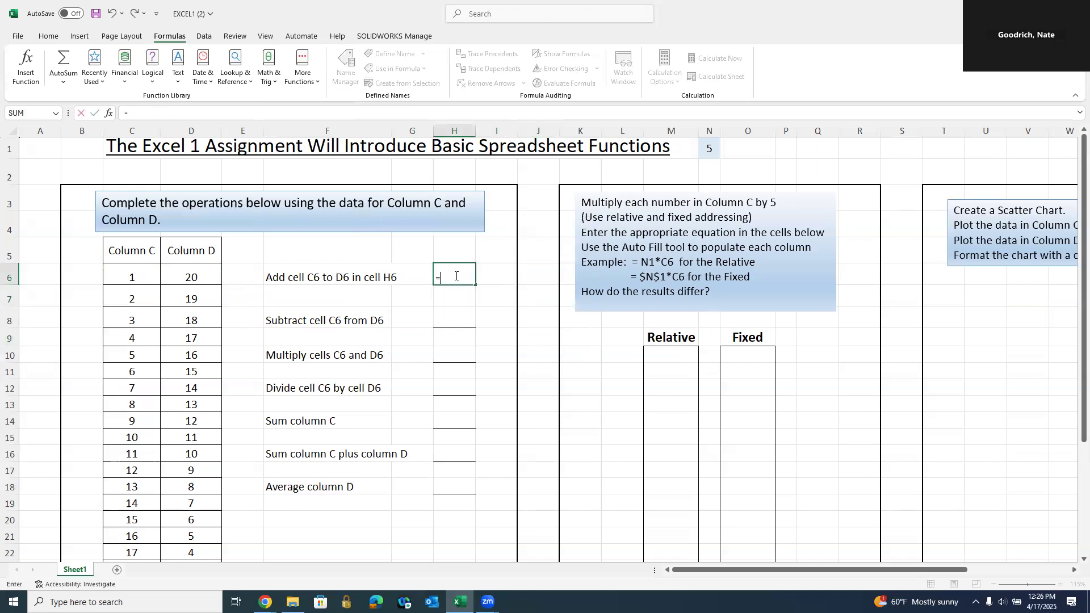
left_click(140, 274)
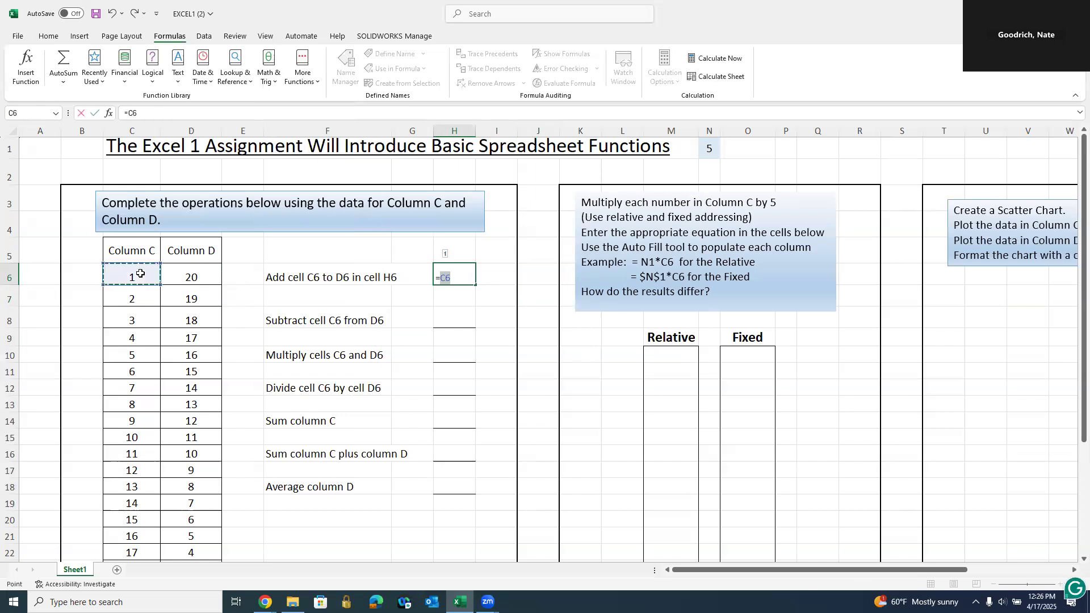
type("+")
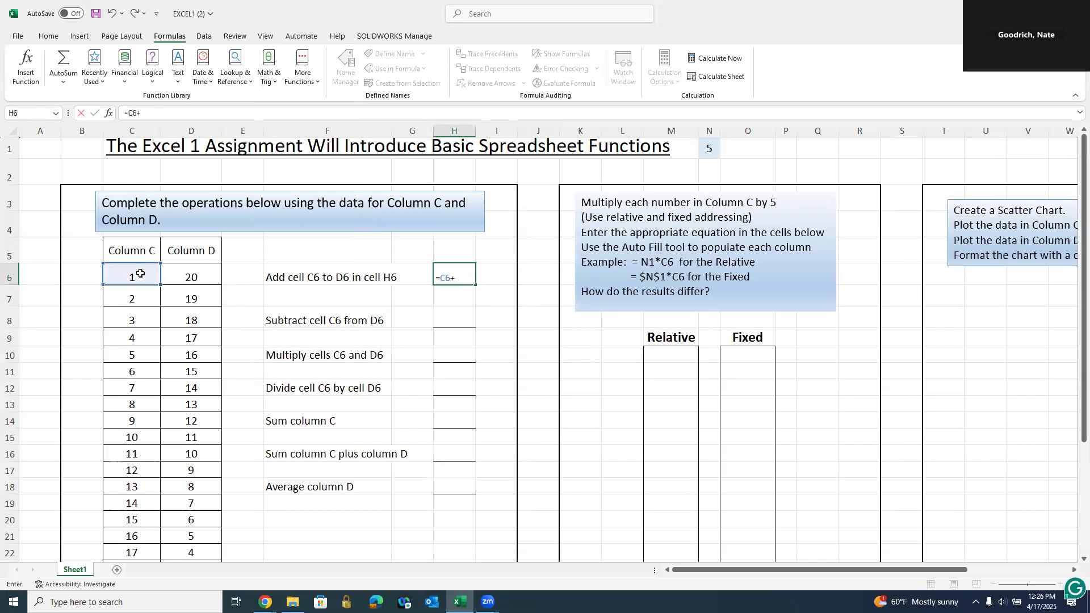
left_click(183, 279)
key("Return")
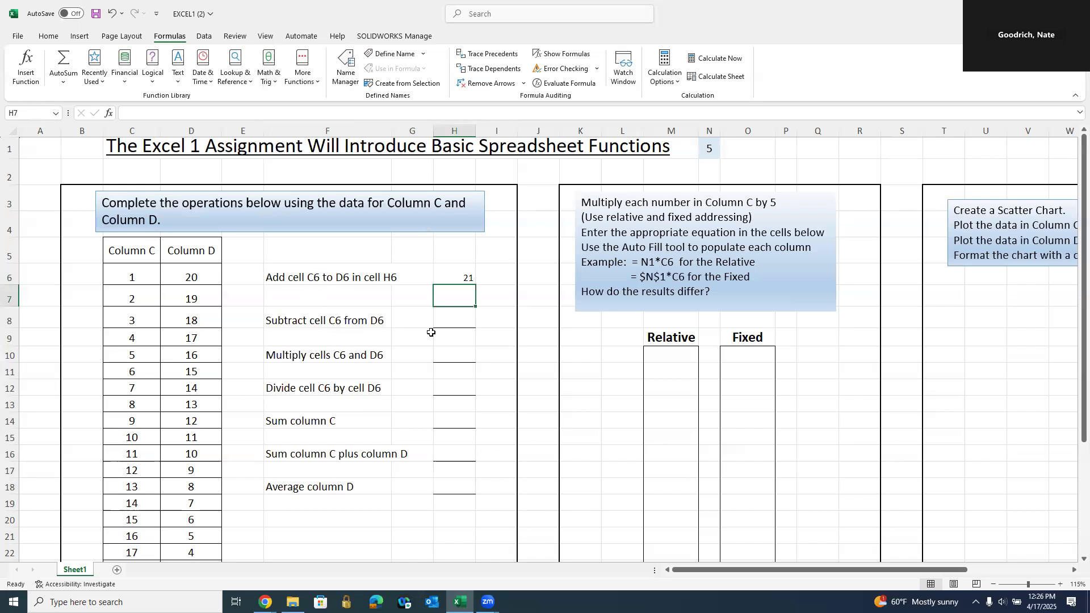
left_click(457, 323)
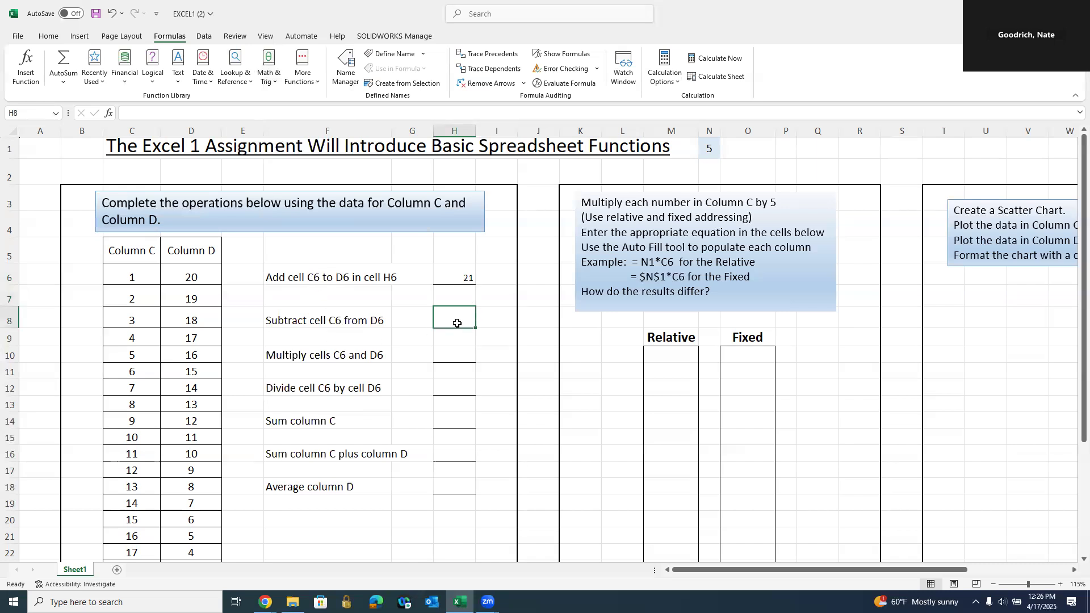
- Enter =D6-C6 in H8 so the subtraction shows 19
type("=")
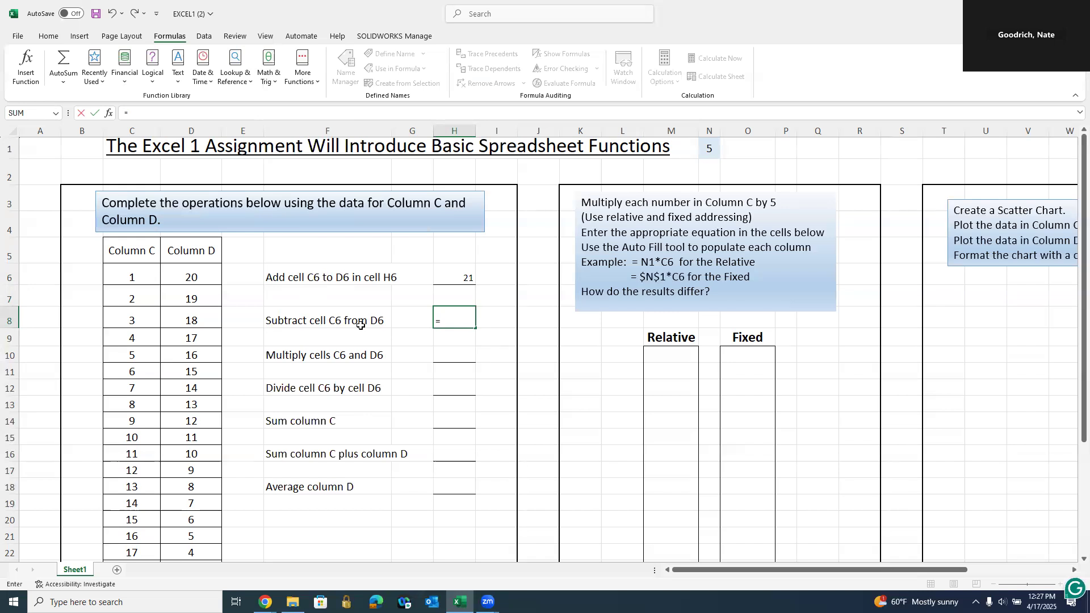
left_click(198, 277)
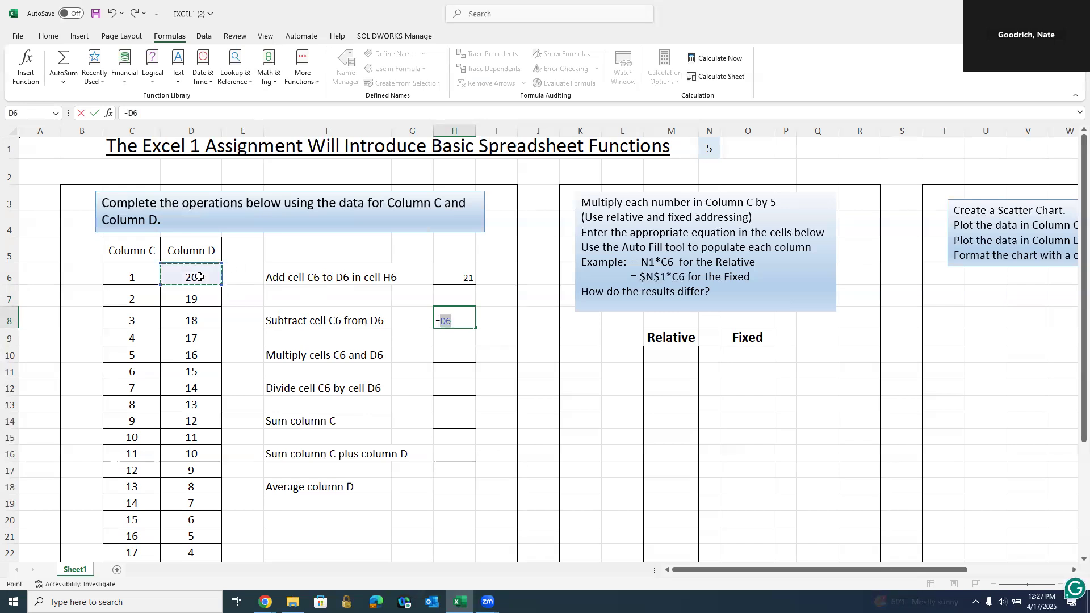
type("-")
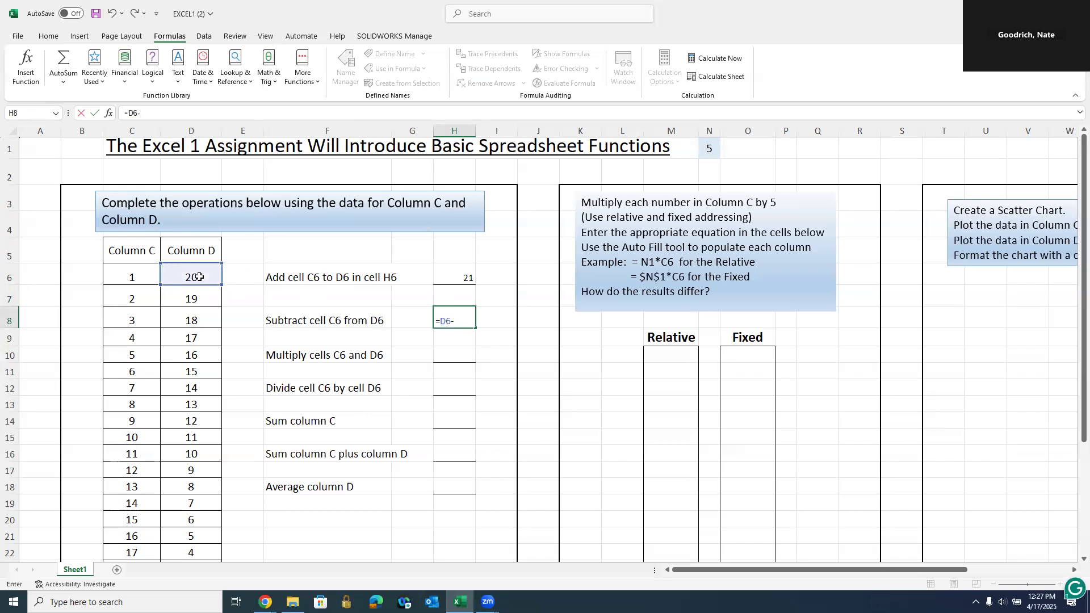
left_click(142, 277)
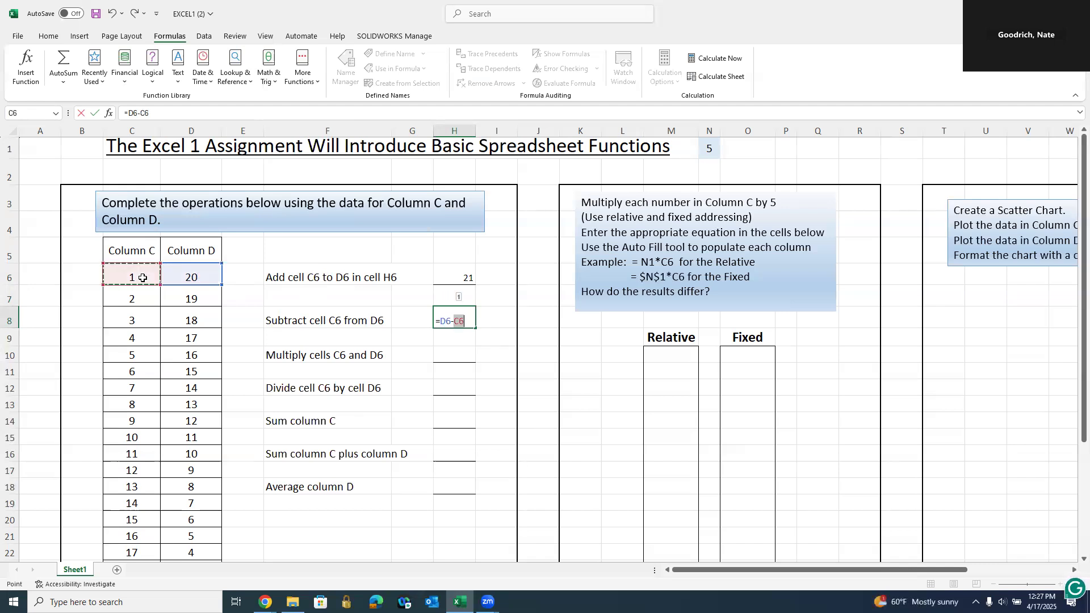
key("Return")
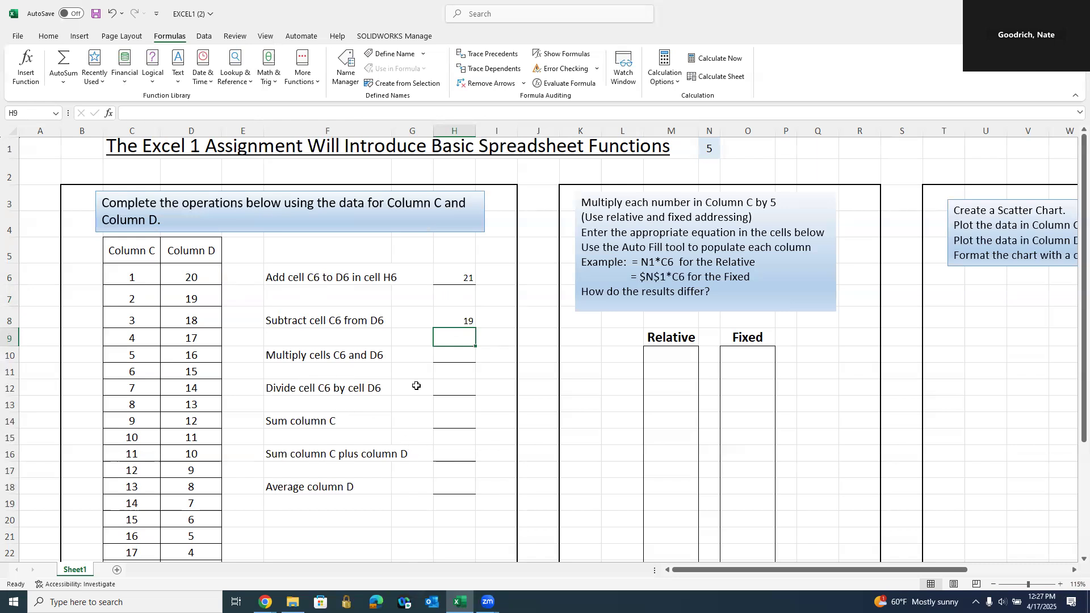
left_click(464, 355)
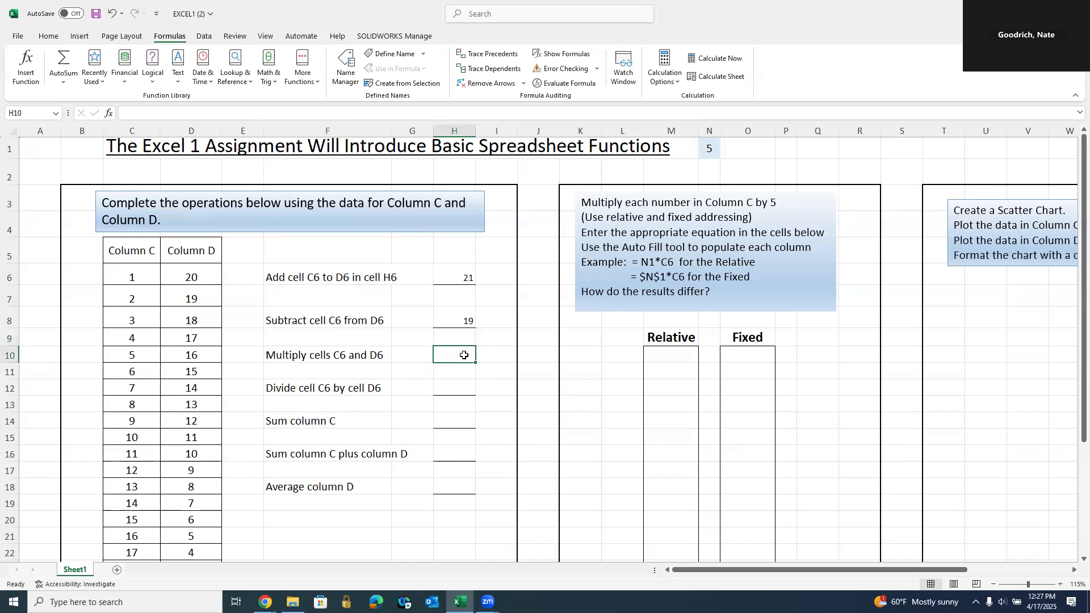
- Enter =C6*D6 in H10 so the multiplication shows 20
type("=")
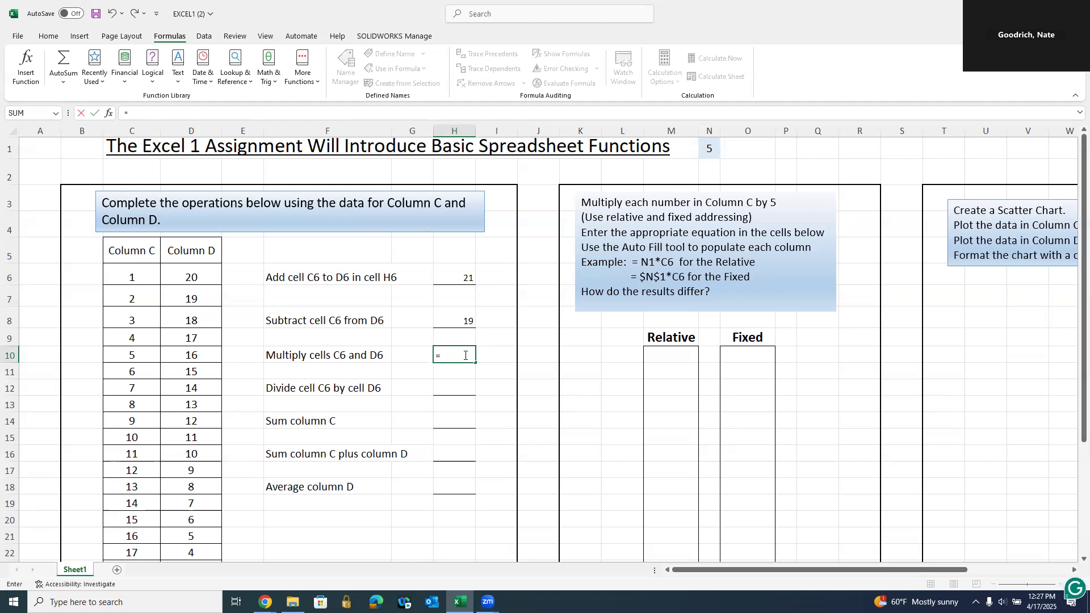
left_click(139, 274)
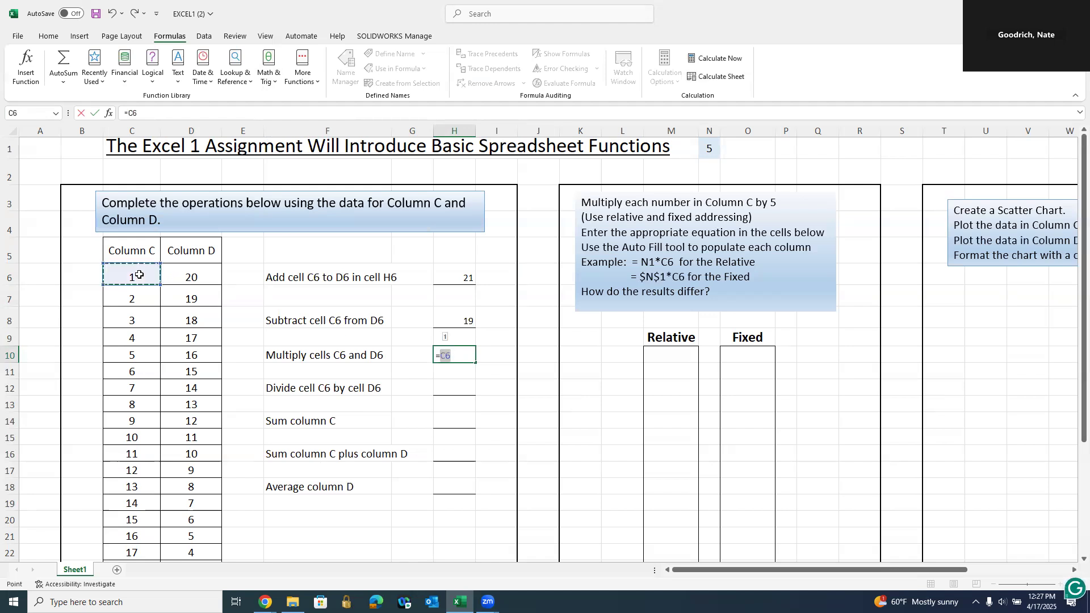
type("*")
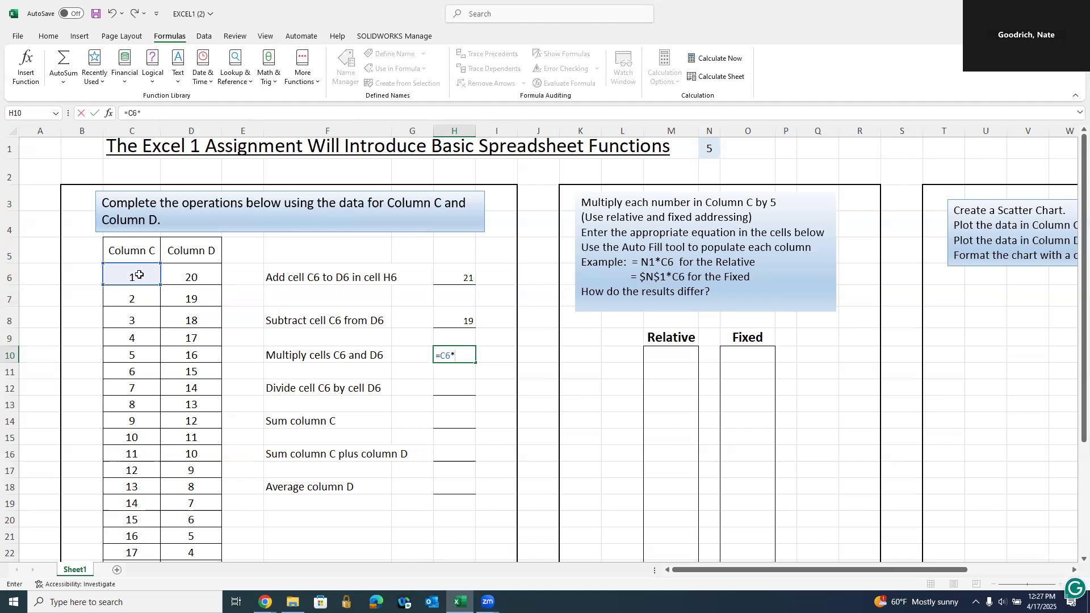
left_click(193, 278)
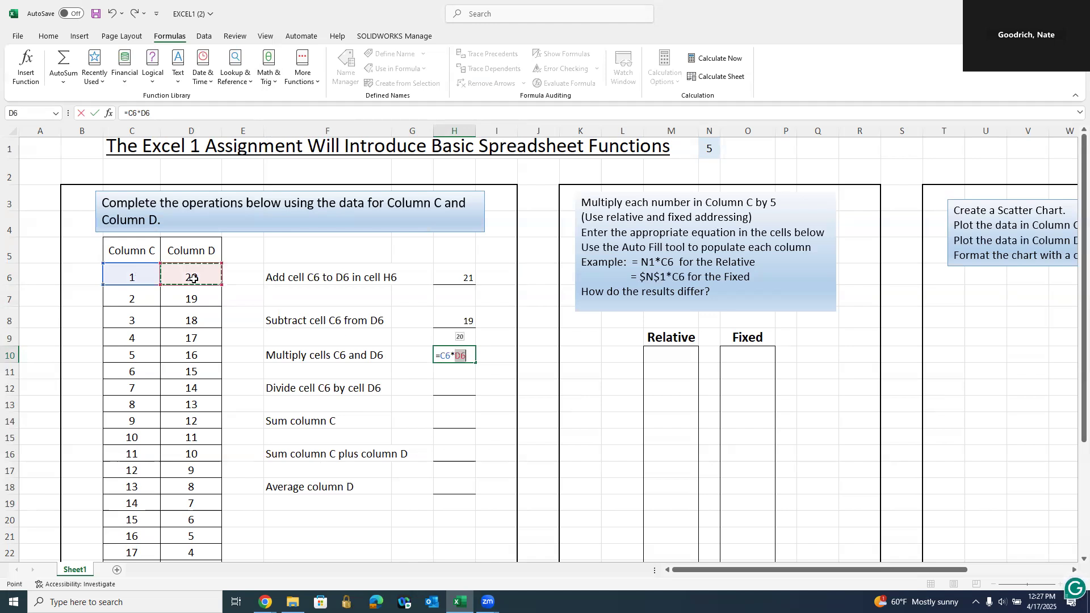
key("Return")
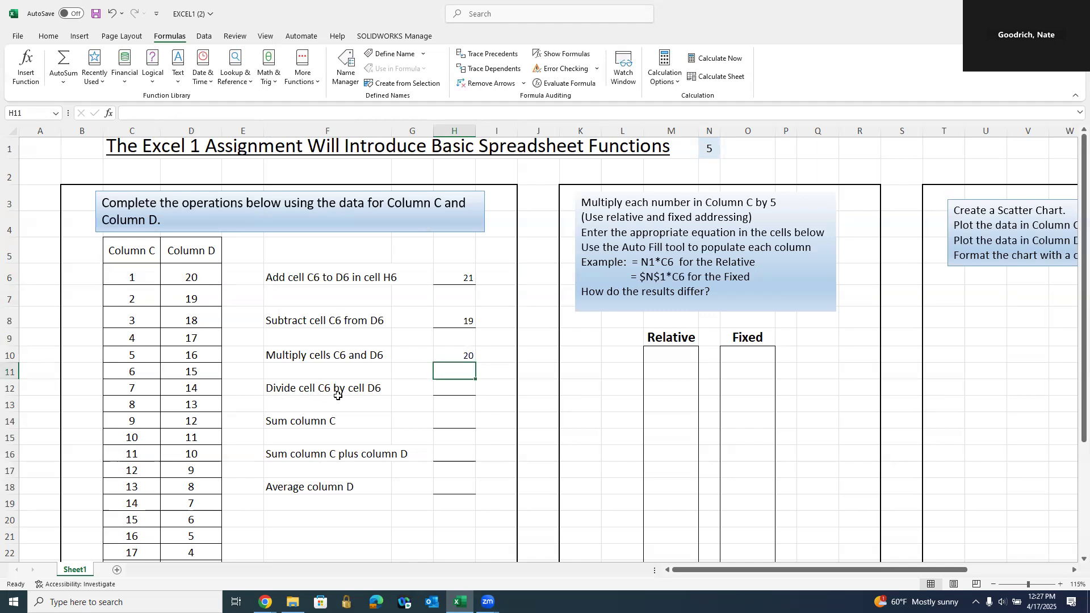
left_click(455, 390)
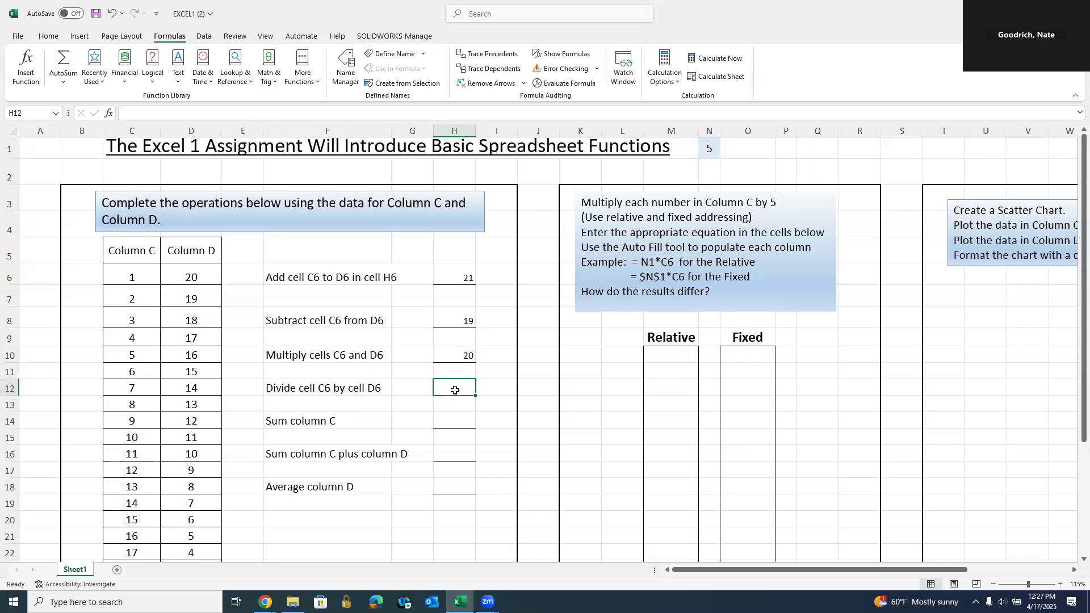
- Enter =C6/D6 in H12 so the division shows 0.05
type("=")
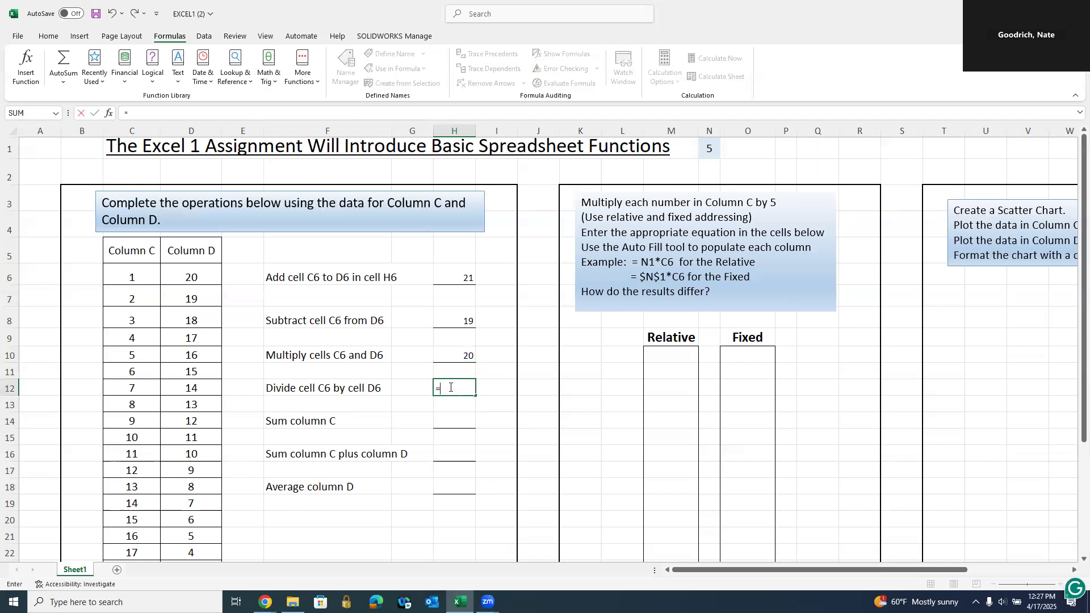
left_click(141, 279)
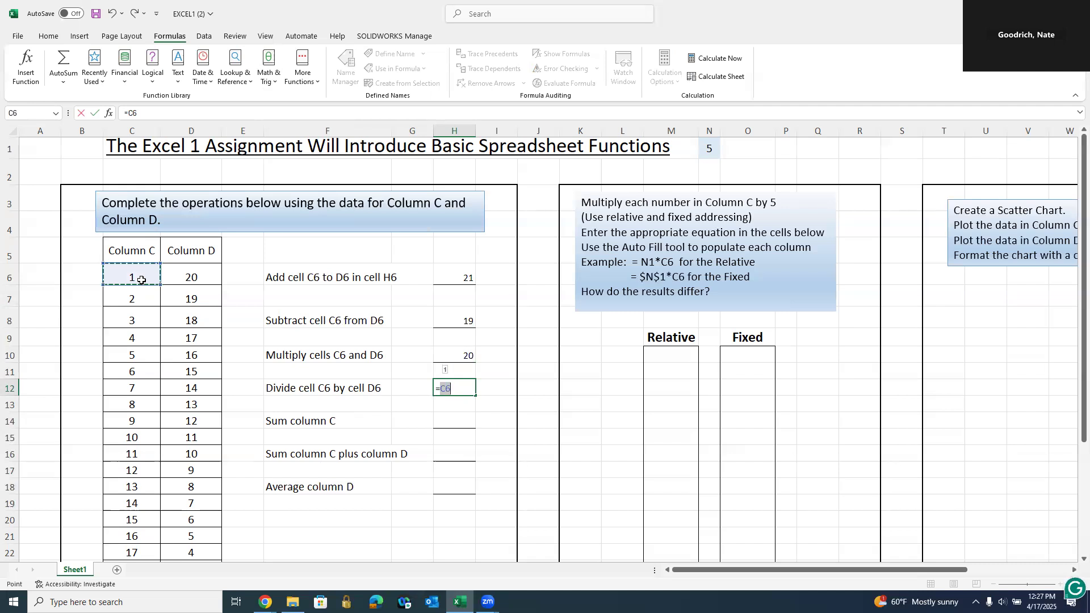
type("/")
left_click(188, 279)
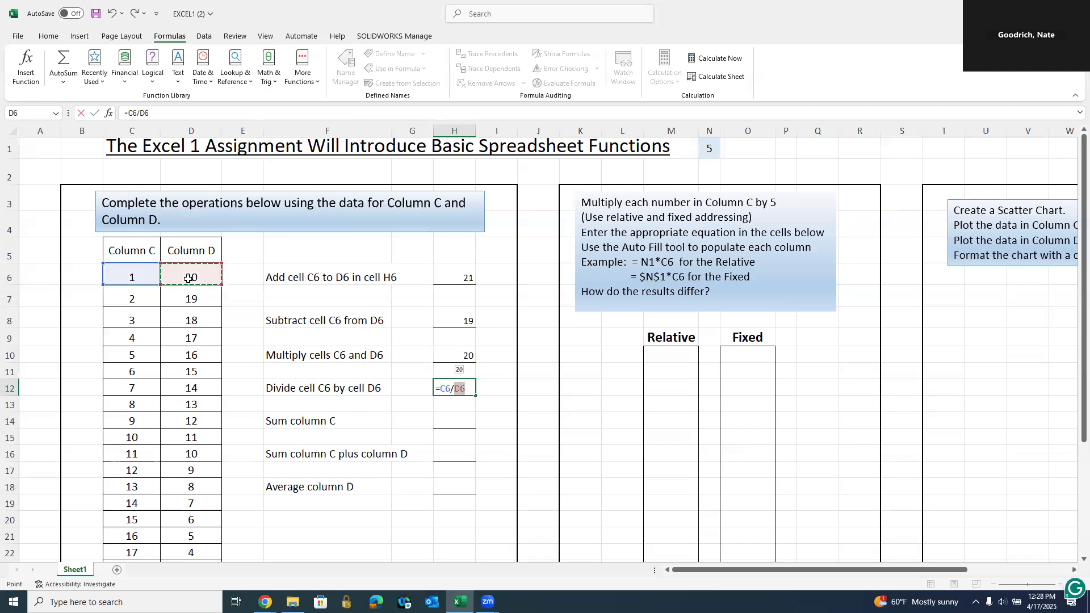
key("Return")
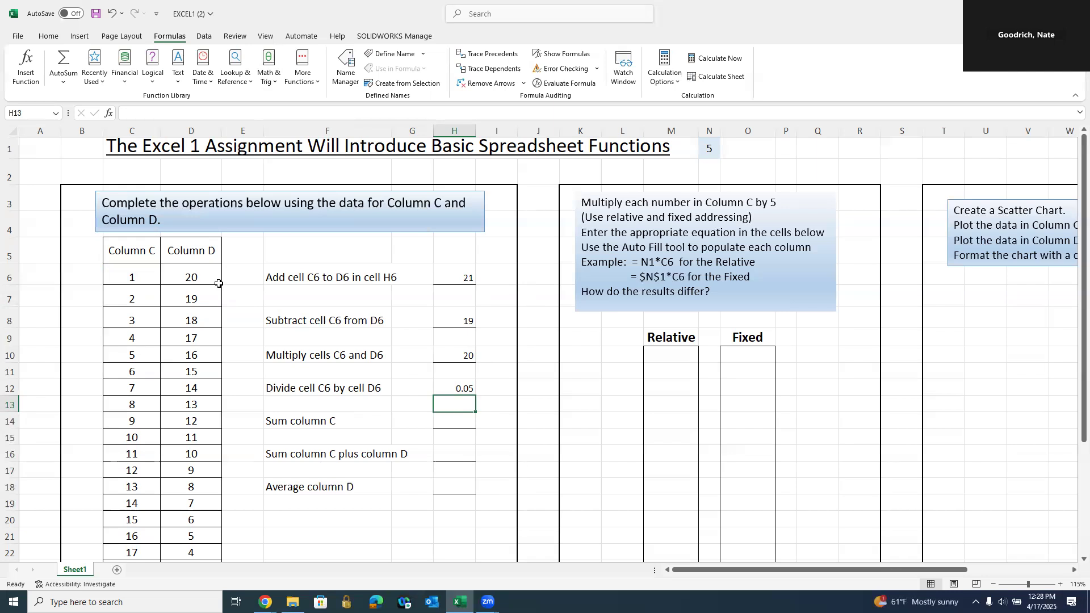
left_click(135, 275)
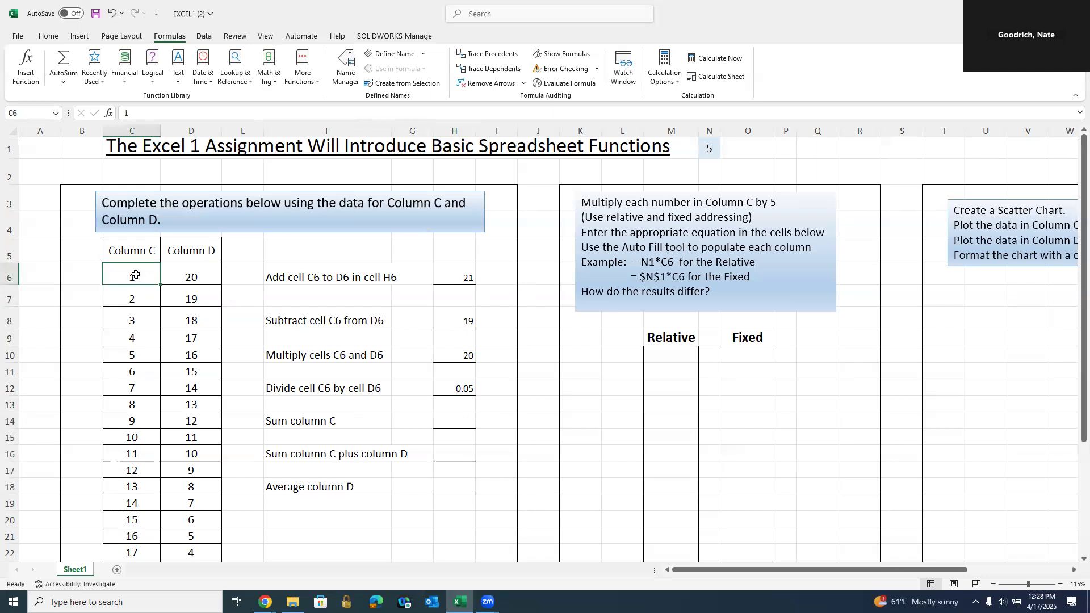
type("7")
key("Return")
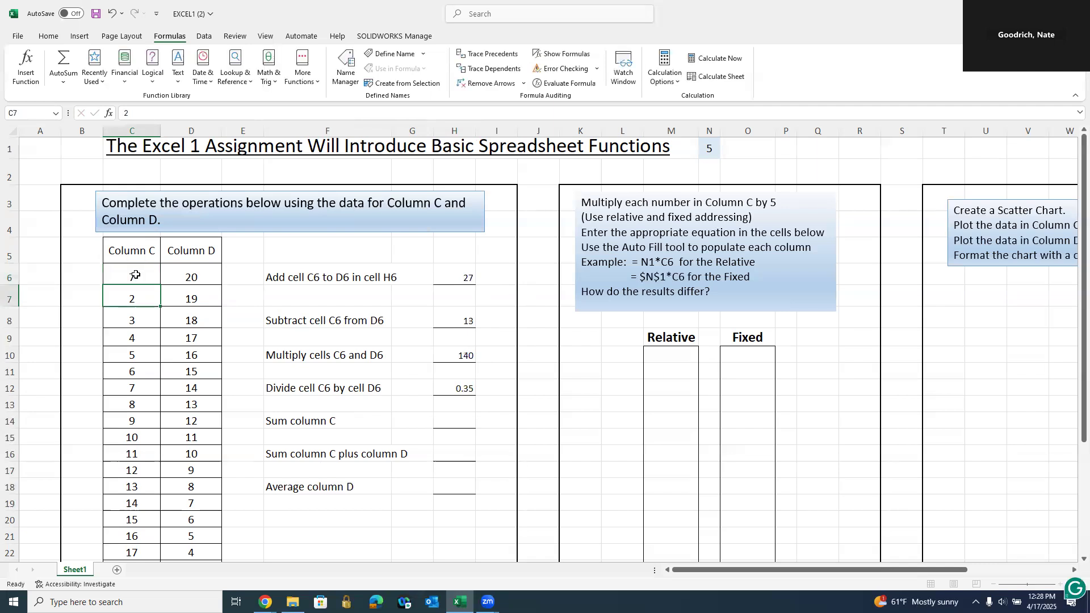
left_click(139, 275)
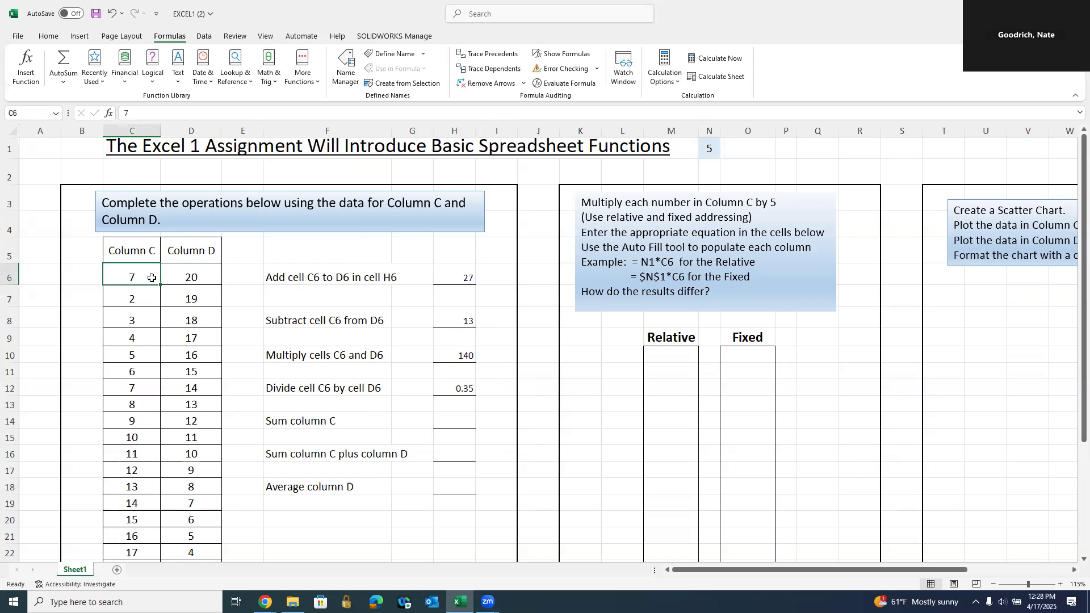
type("1")
key("Return")
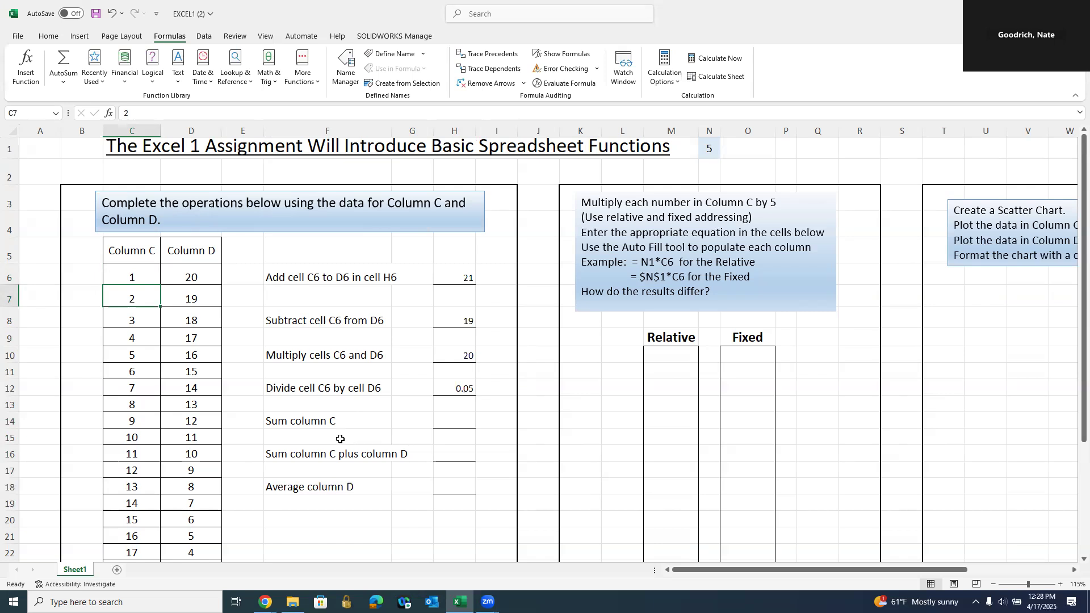
- Scroll down slightly and open the Math & Trig dropdown on the Formulas ribbon
scroll(340, 438, "down", 1)
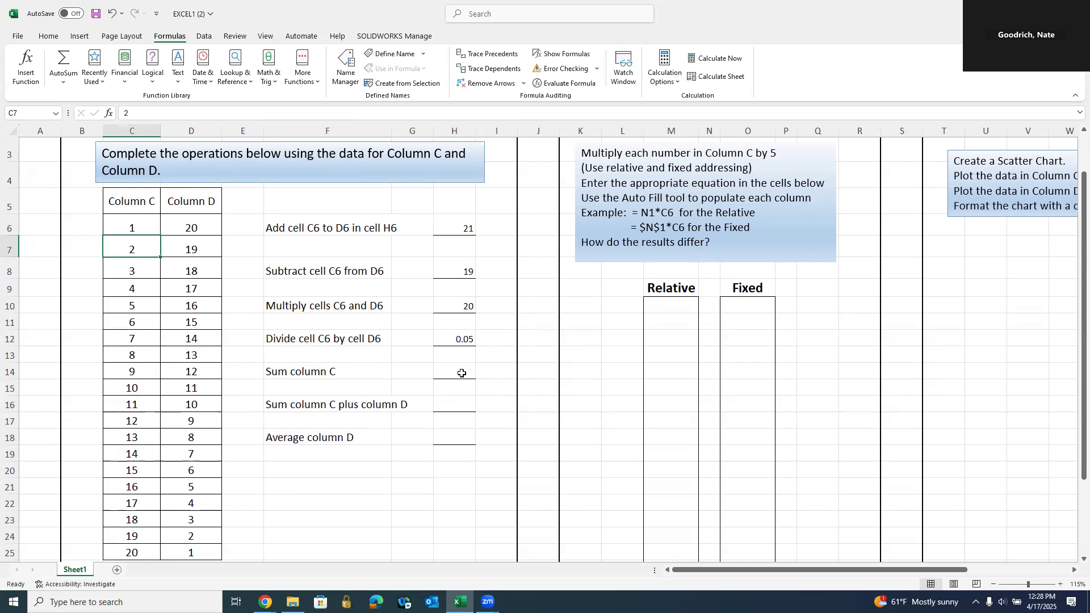
left_click(43, 37)
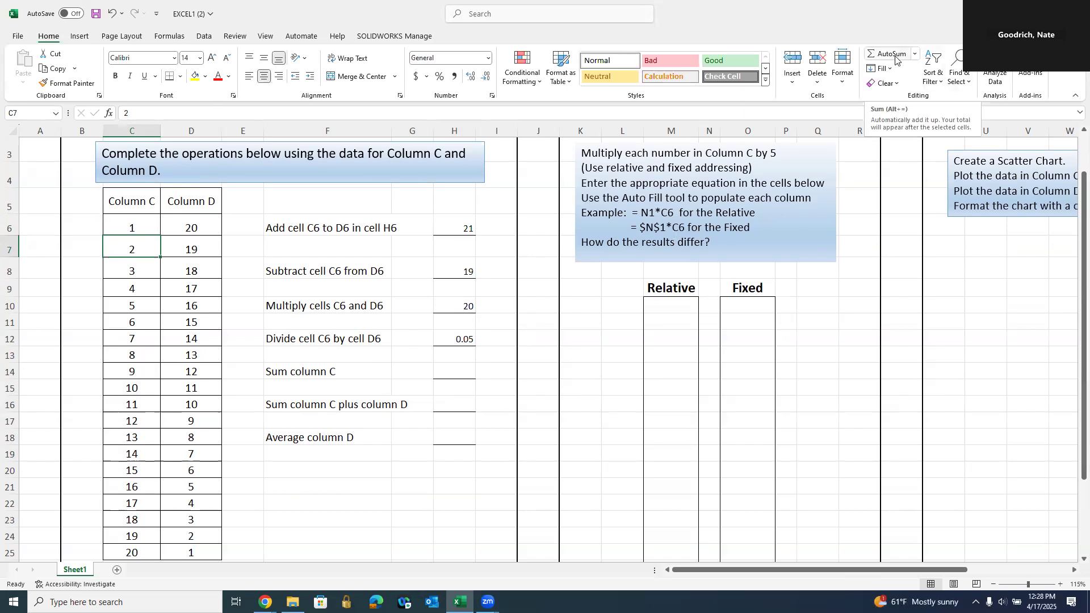
left_click(172, 37)
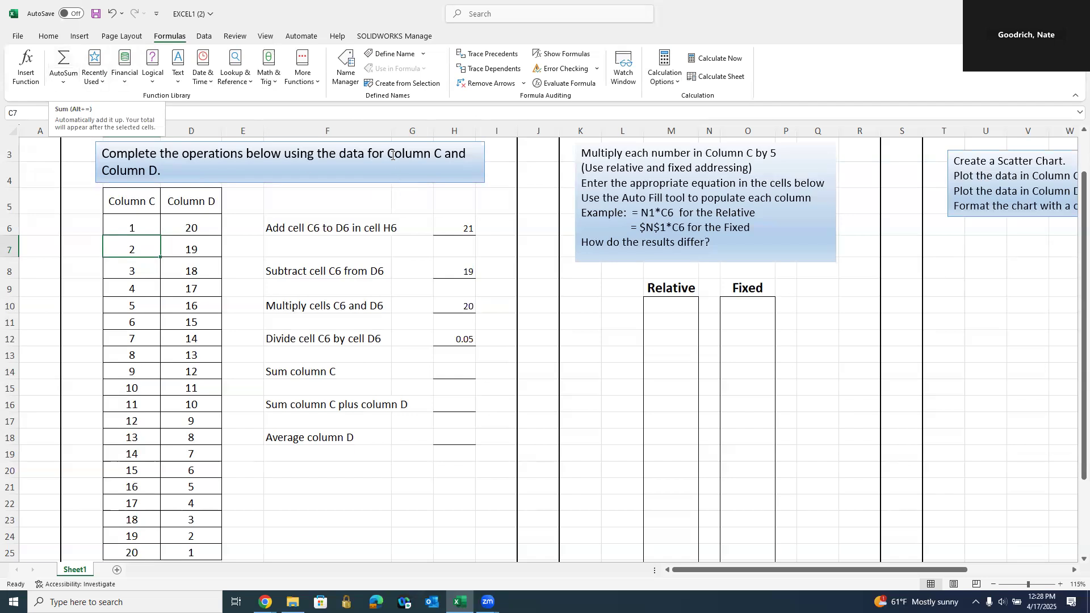
left_click(271, 83)
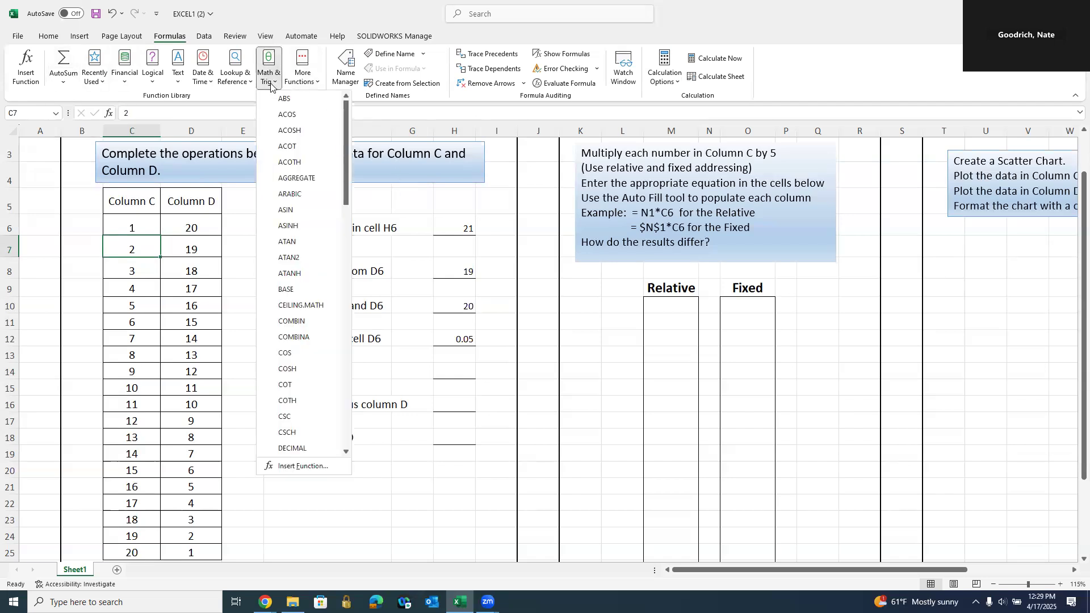
- Search Insert Function for 'sum' without inserting, then type =su in H14
left_click(26, 67)
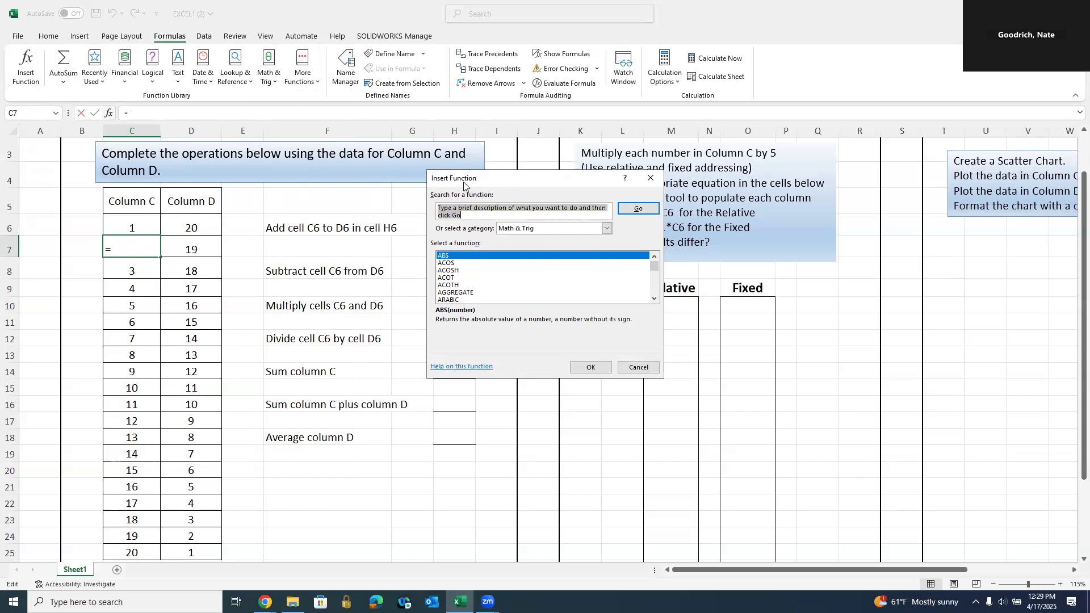
type("sum")
key("Return")
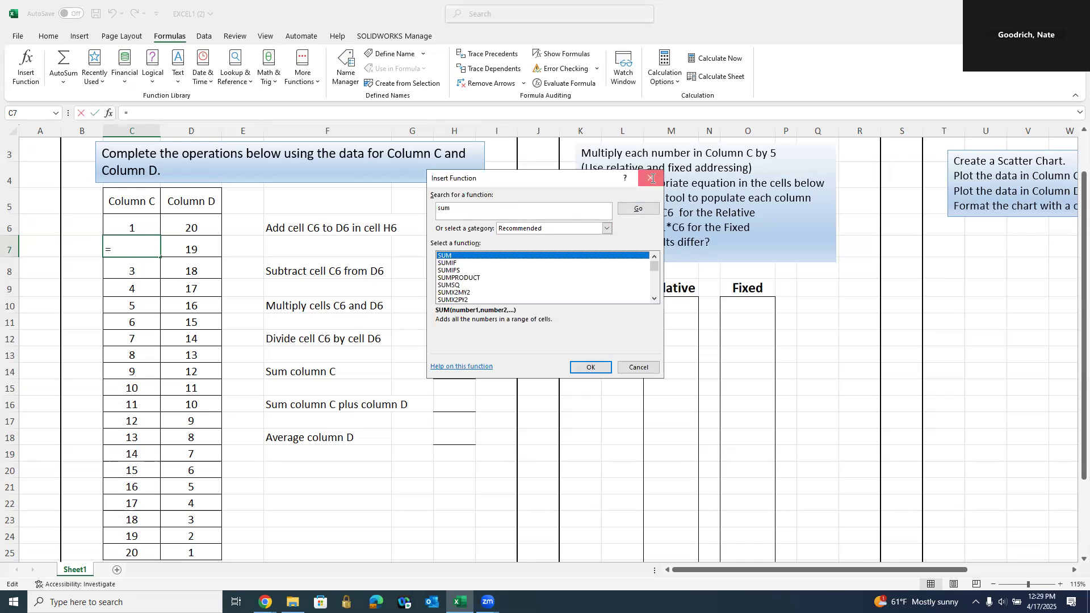
left_click(650, 177)
left_click(454, 373)
type("=su")
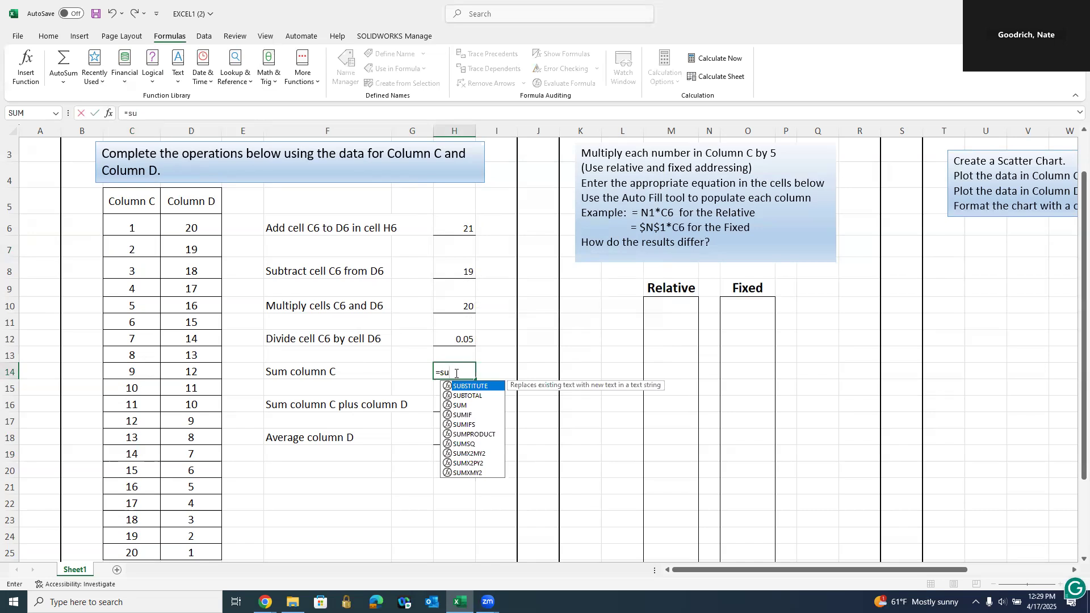
- Enter =SUM(C6:C25) in H14 so it totals column C to 210
left_click(464, 407)
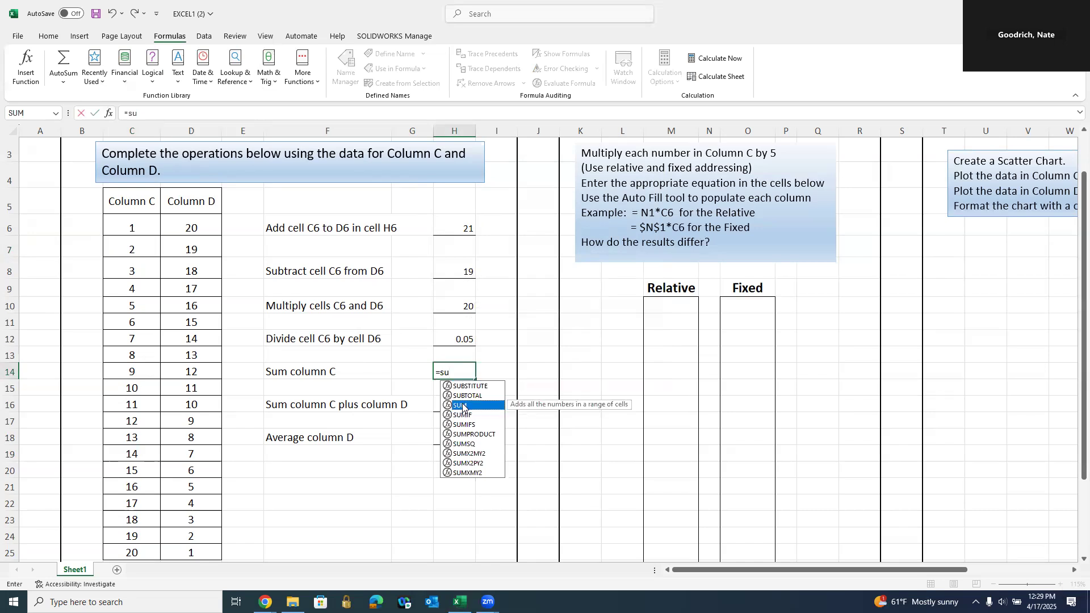
double_click(464, 406)
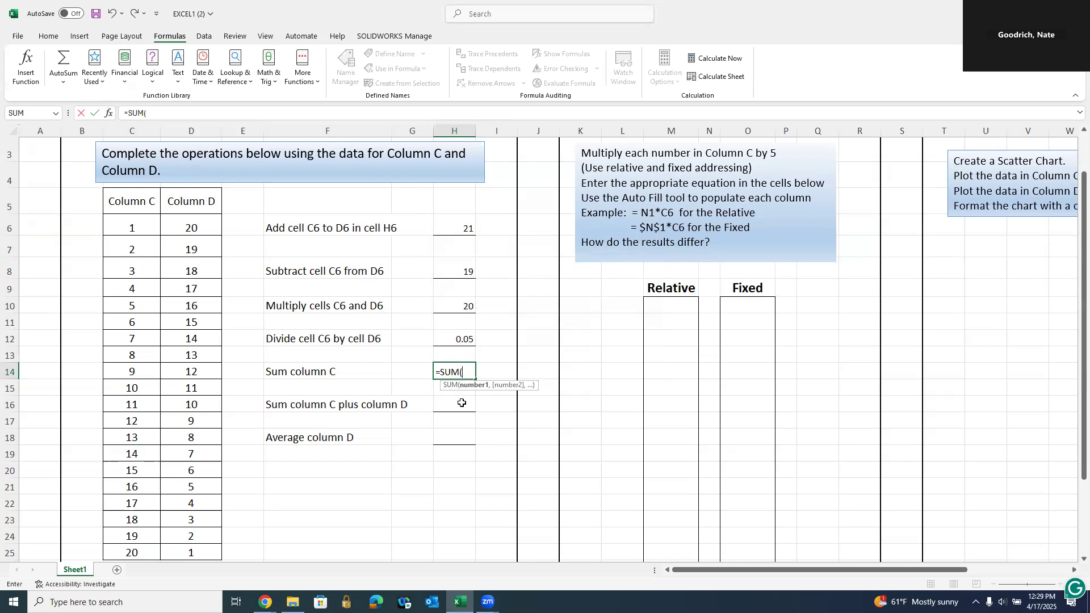
key("BackSpace")
key("BackSpace")
key("BackSpace")
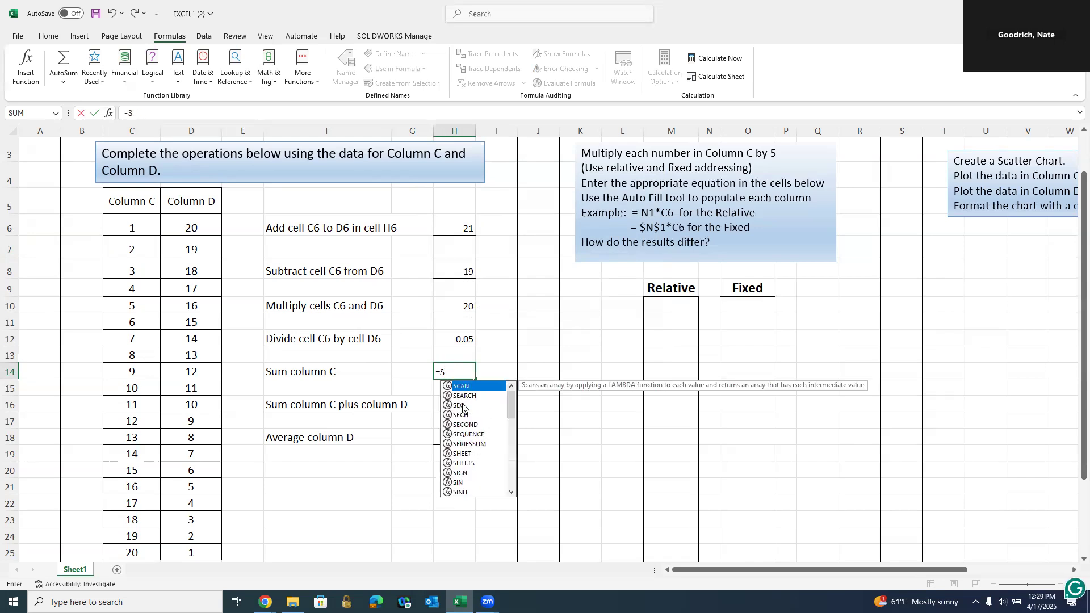
type("u")
left_click(463, 407)
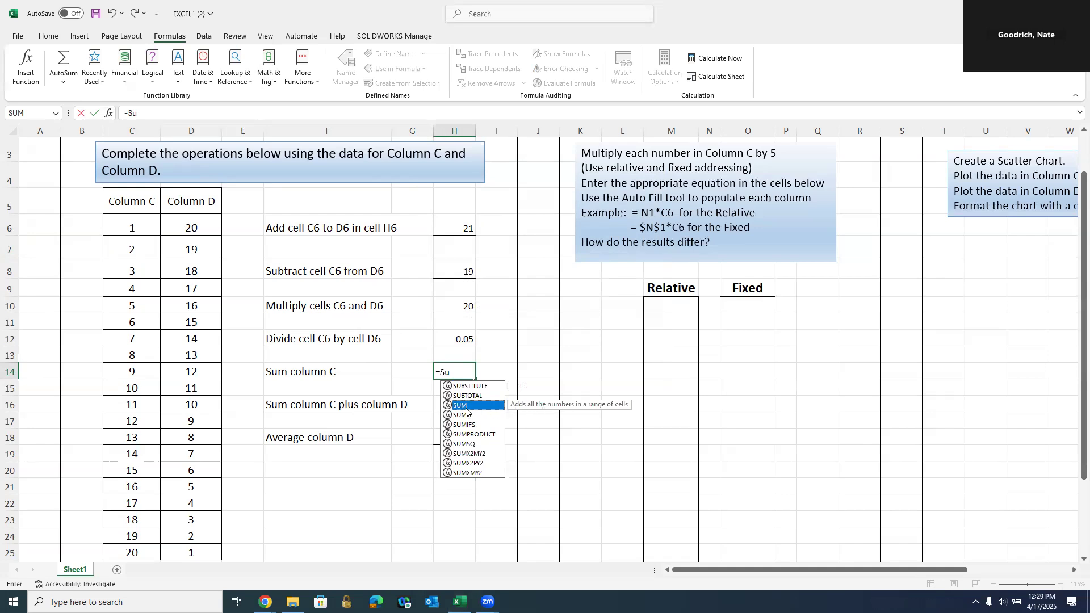
double_click(460, 405)
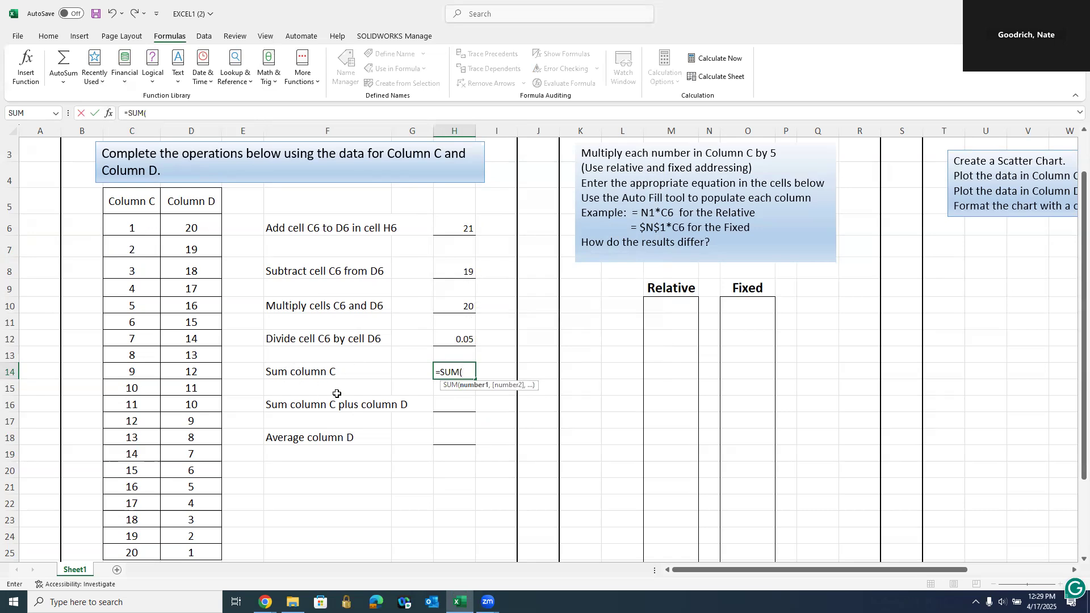
left_click(134, 224)
left_click_drag(129, 374, 122, 551)
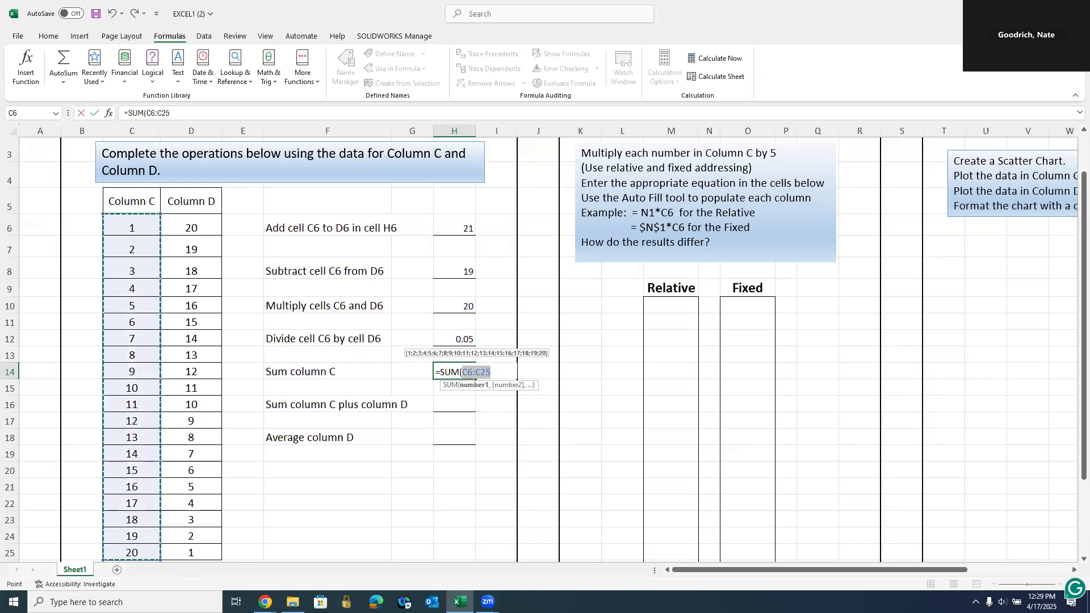
left_click(139, 227)
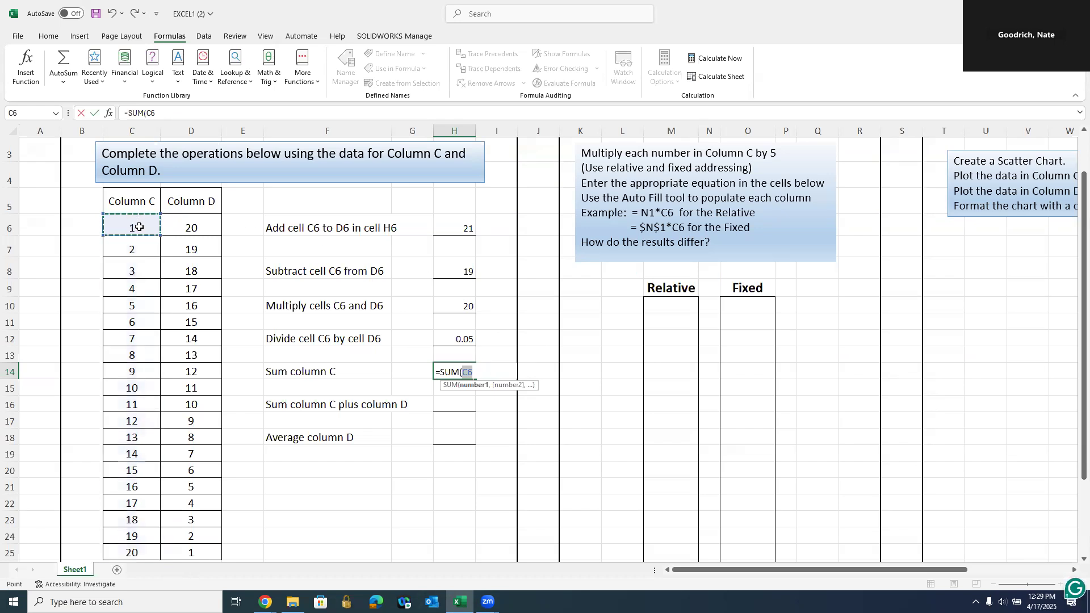
left_click_drag(139, 230, 132, 550)
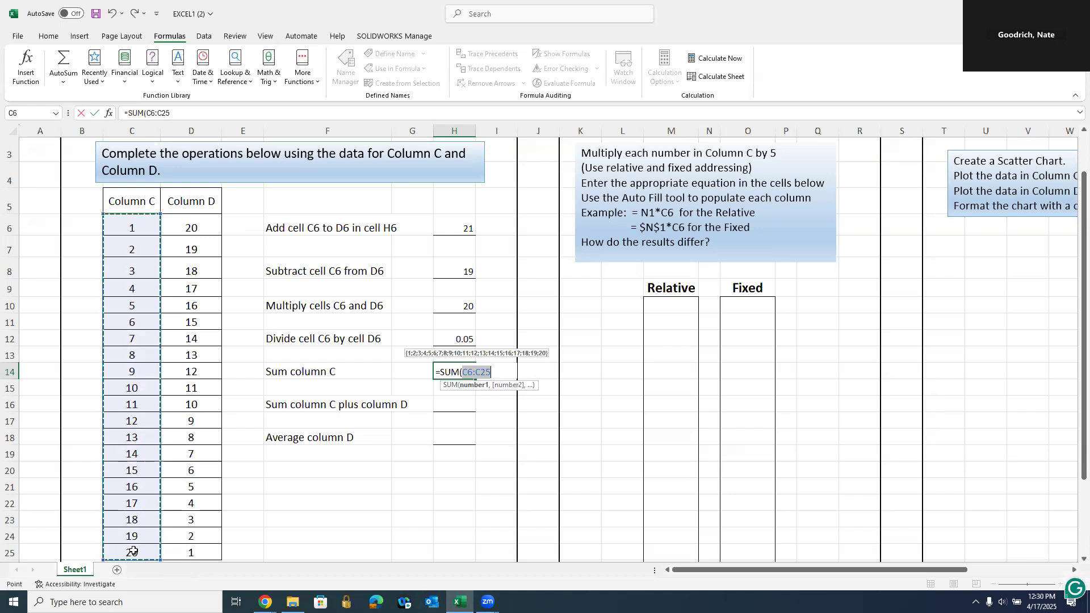
key("Return")
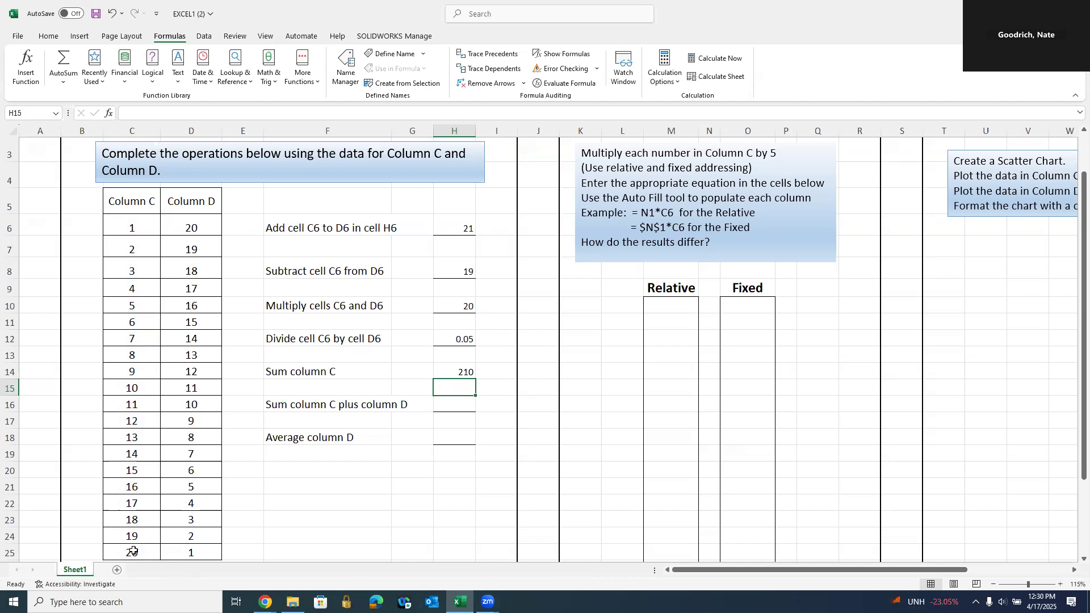
- AutoSum columns C and D into H16, giving 420
left_click(447, 405)
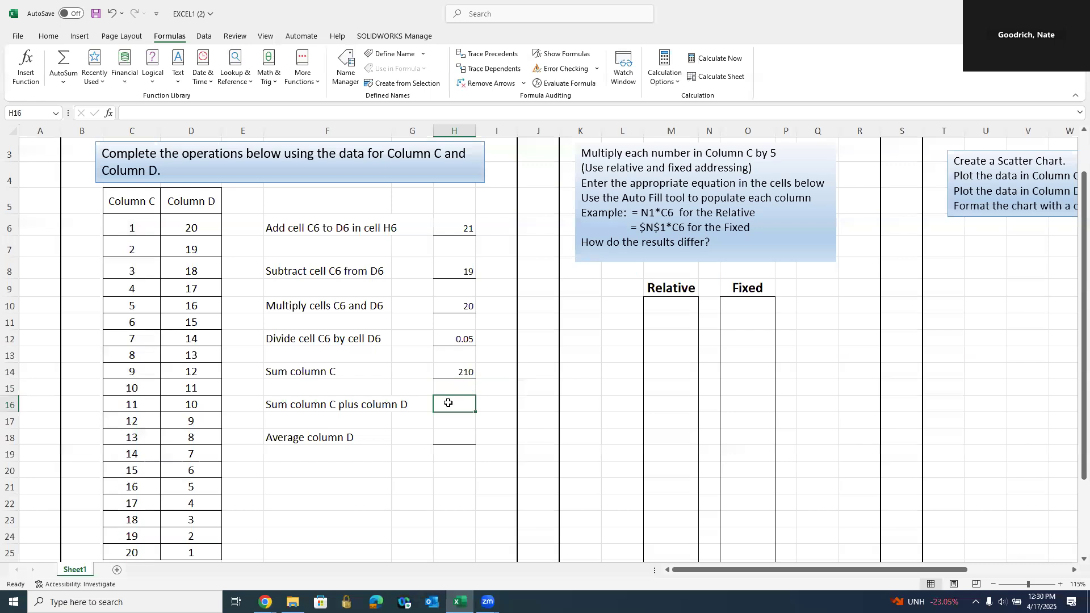
left_click(45, 39)
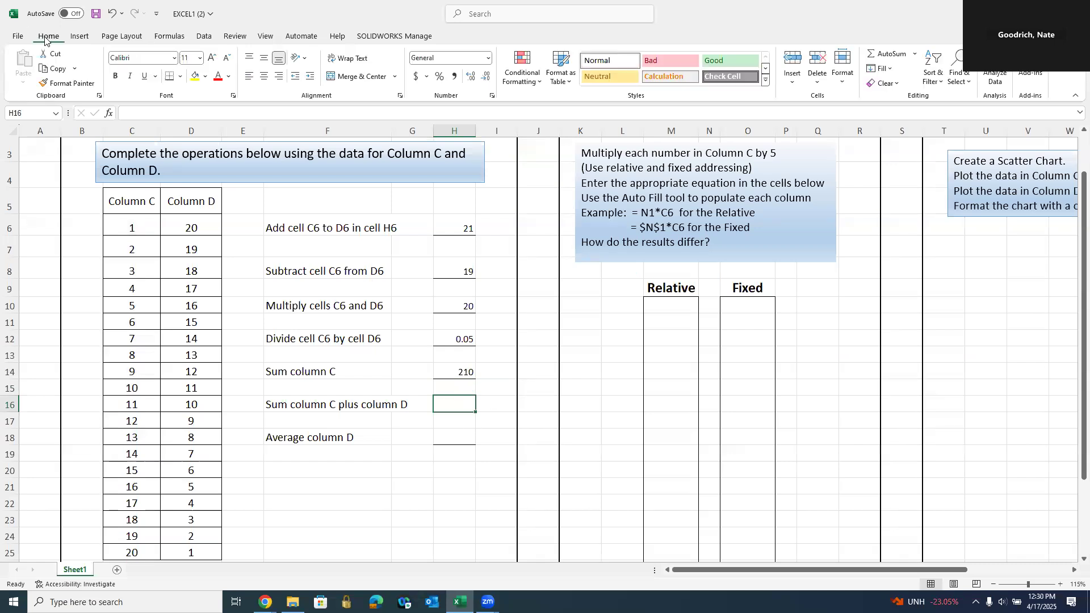
left_click(894, 53)
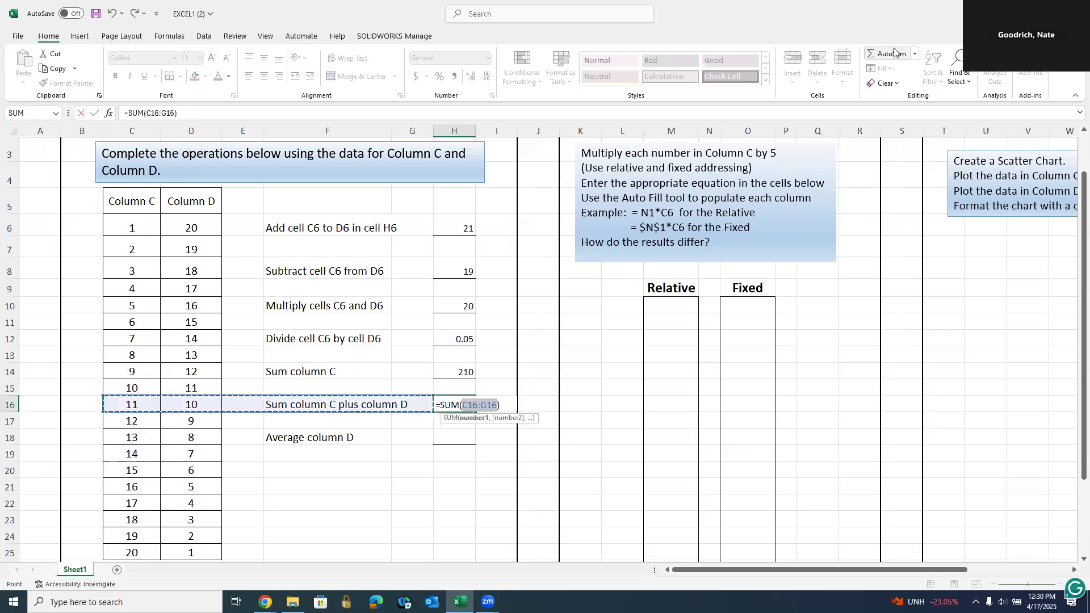
left_click_drag(135, 228, 200, 550)
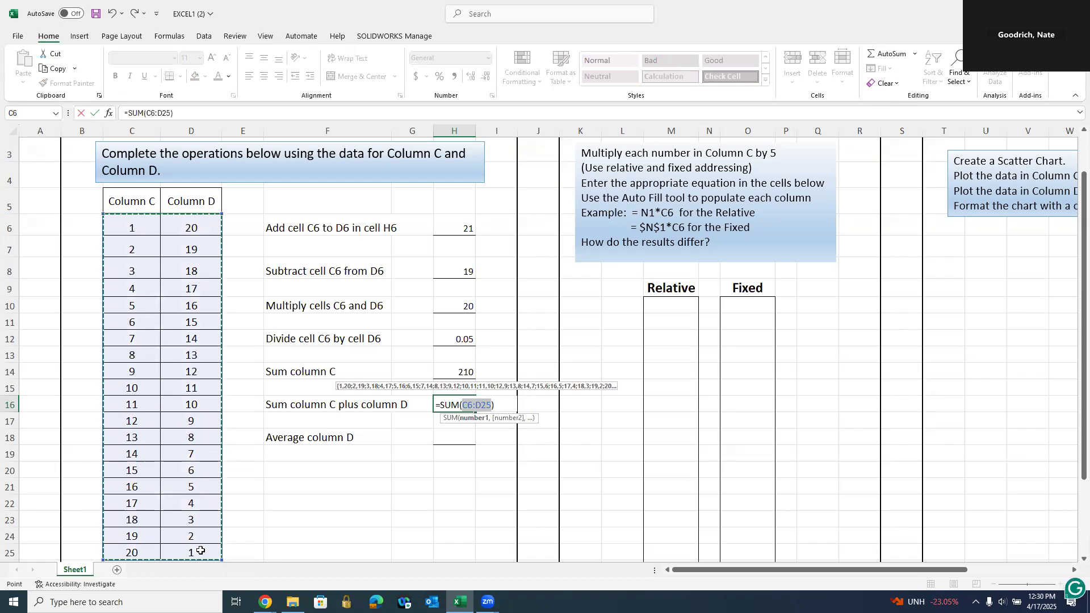
key("Return")
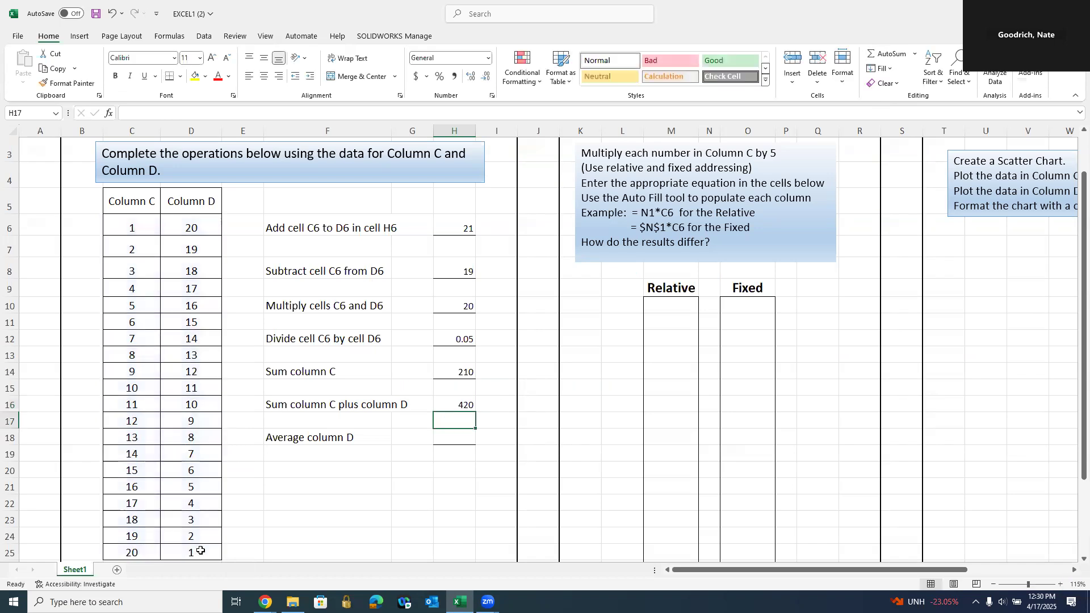
- Begin rewriting H16 as H14 plus a sum, accepting Excel's suggested correction
left_click(468, 405)
type("=")
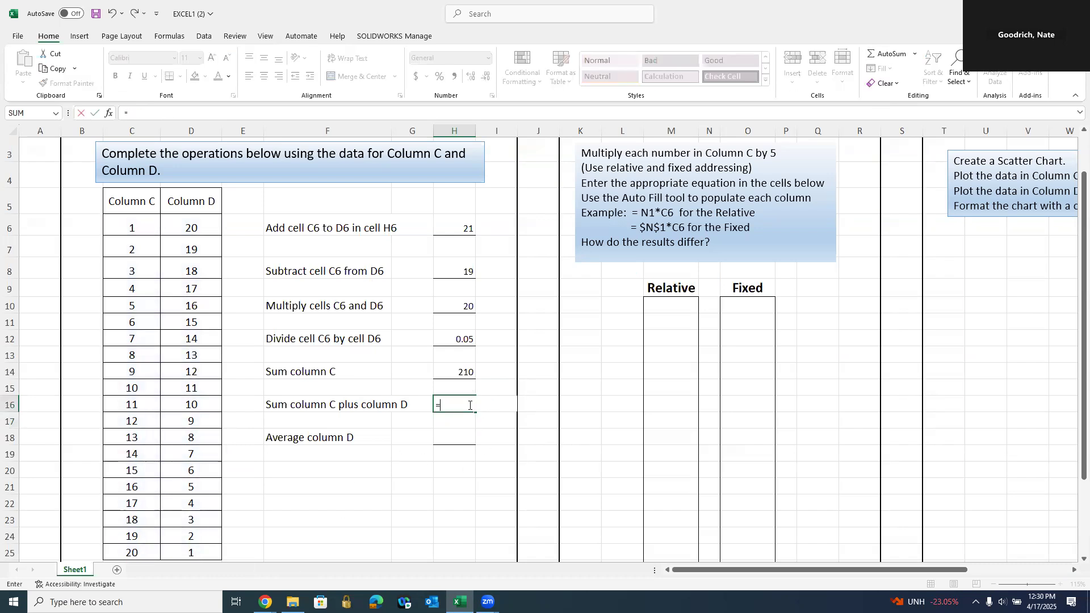
left_click(461, 374)
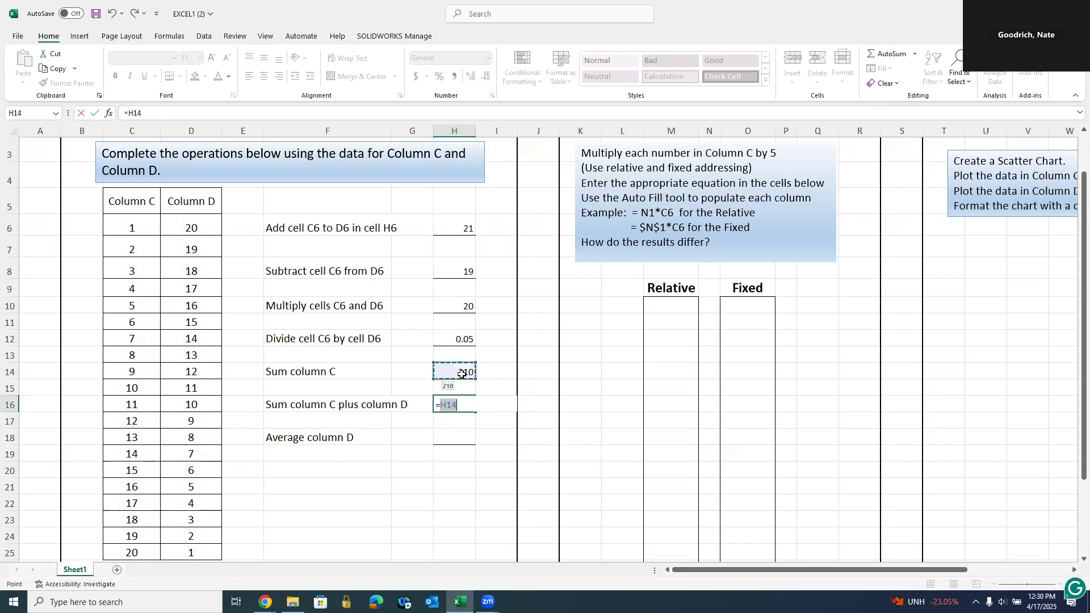
type("+")
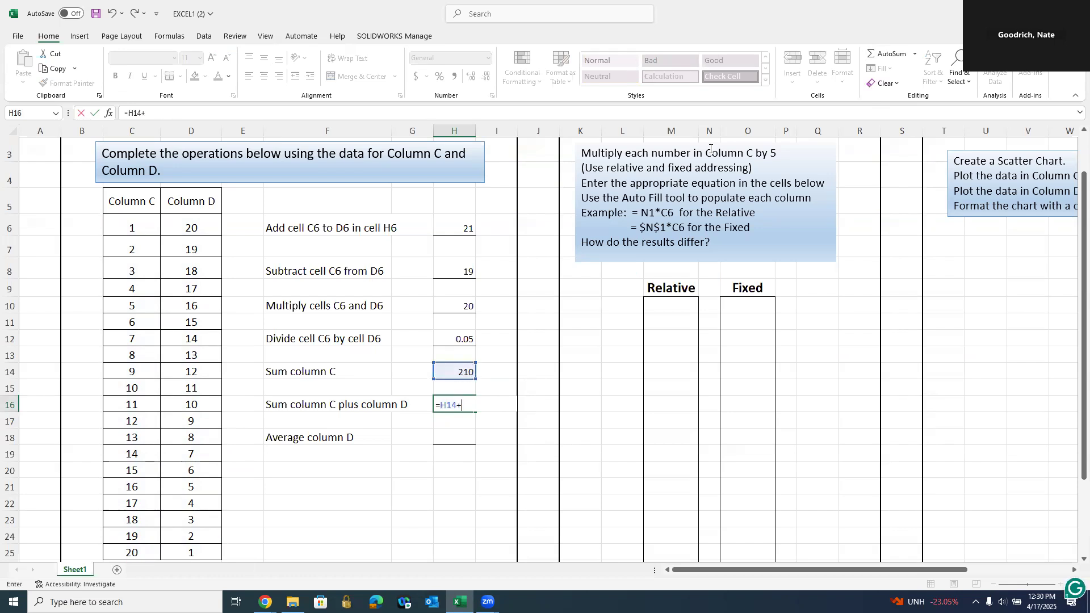
left_click(892, 59)
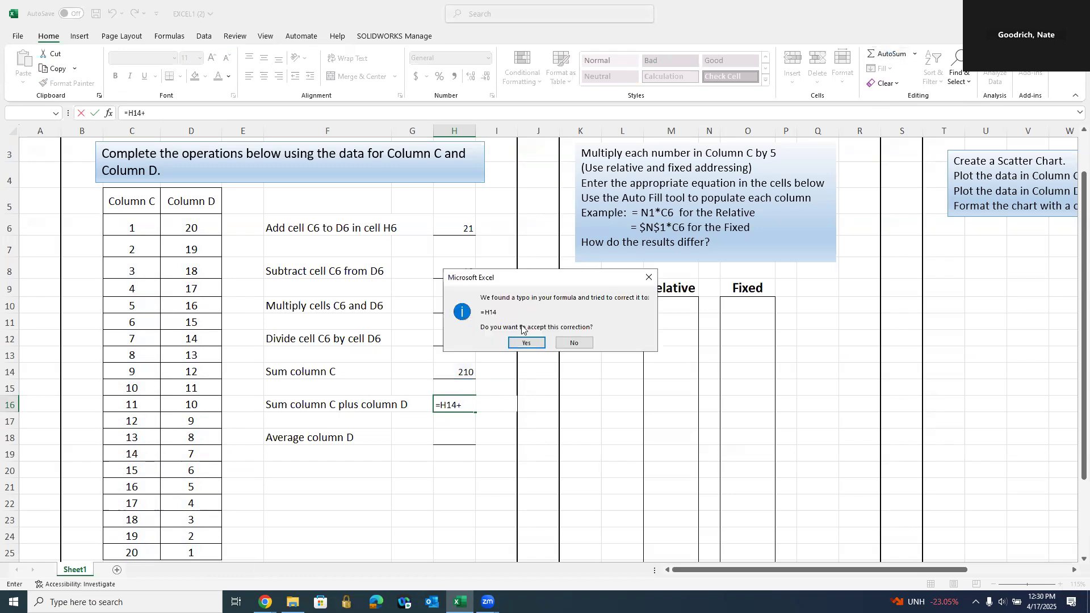
left_click(514, 345)
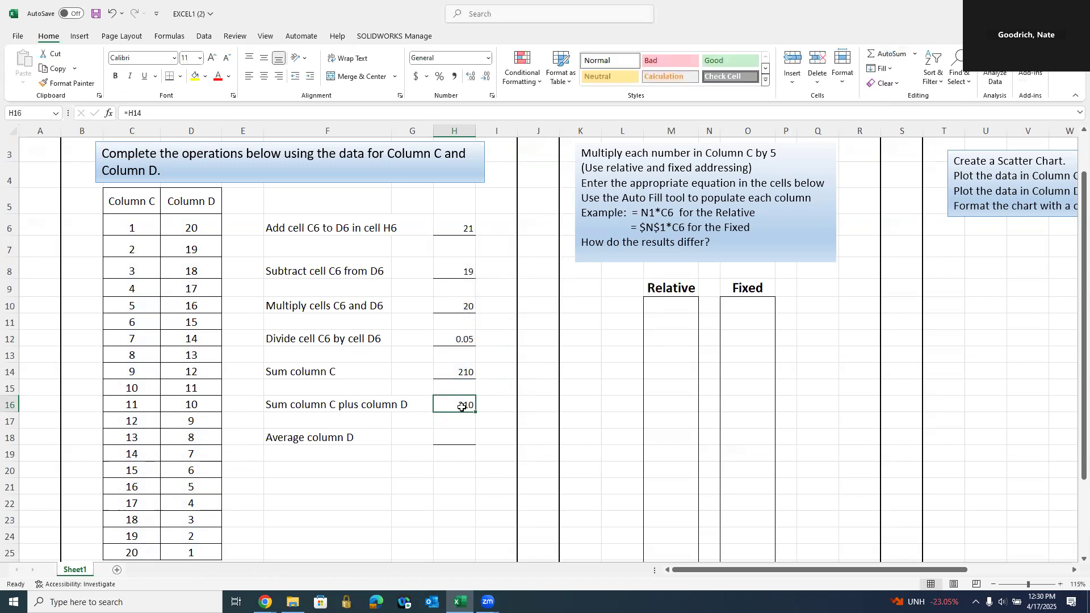
- Rewrite H16 as =H14+SUM(D6:D25) and accept the corrected formula, showing 420
type("=")
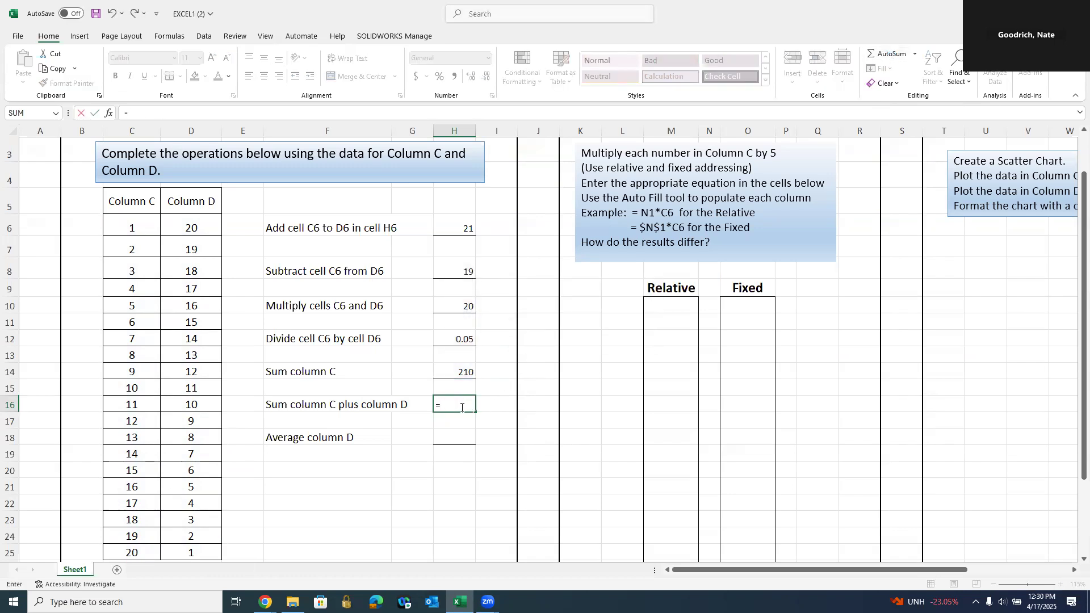
left_click(465, 368)
type("+")
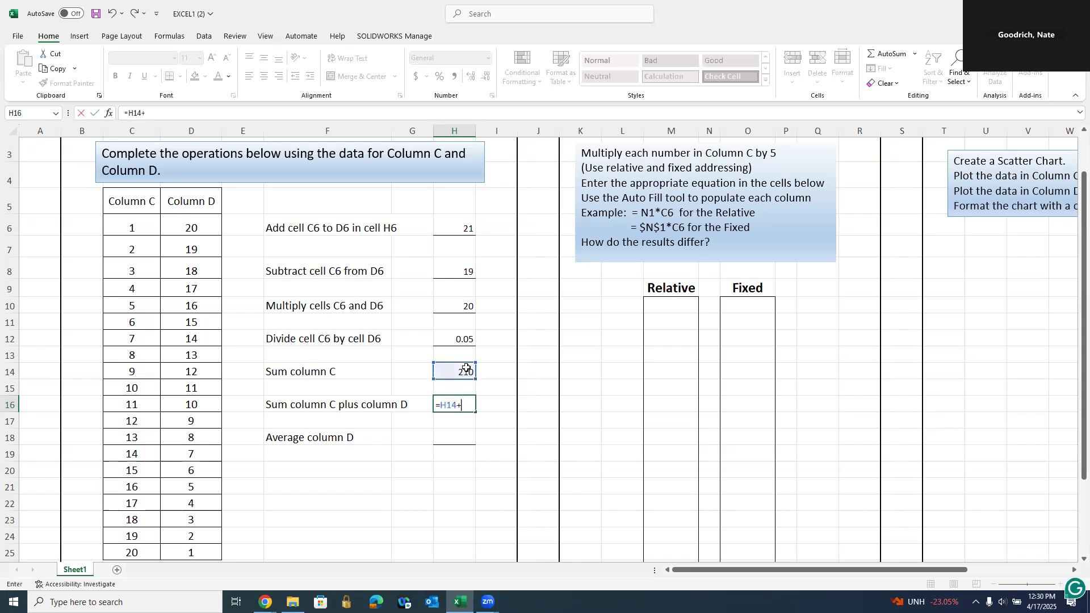
type("su")
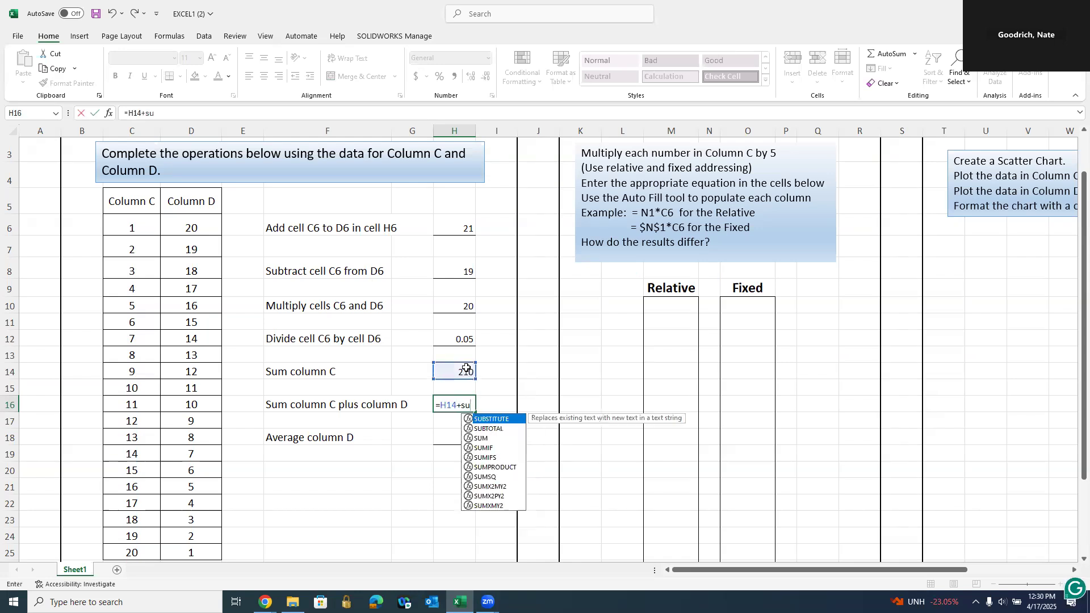
double_click(482, 439)
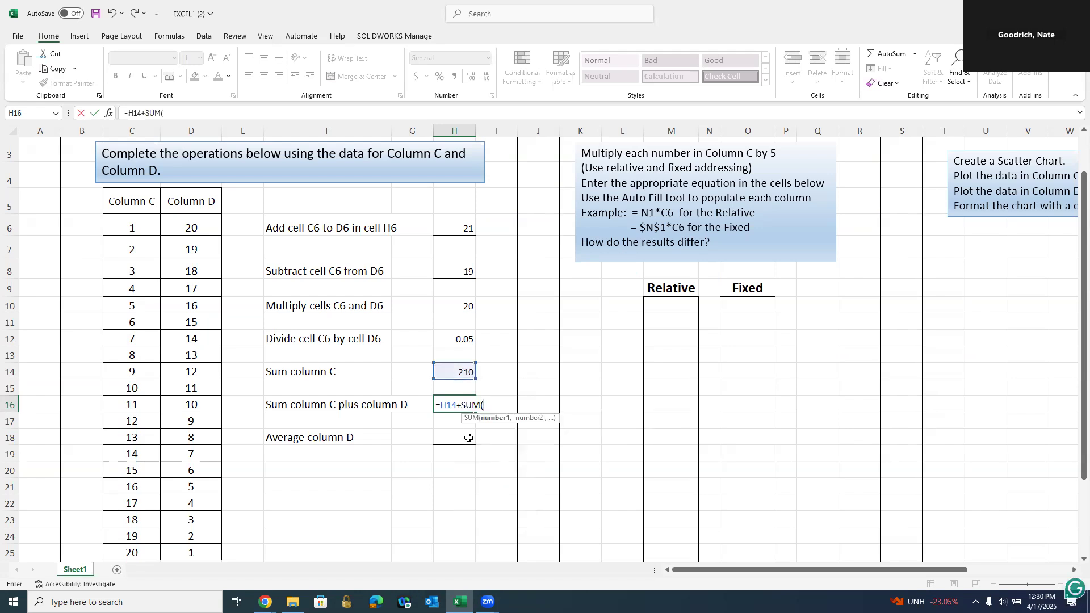
left_click_drag(193, 228, 207, 548)
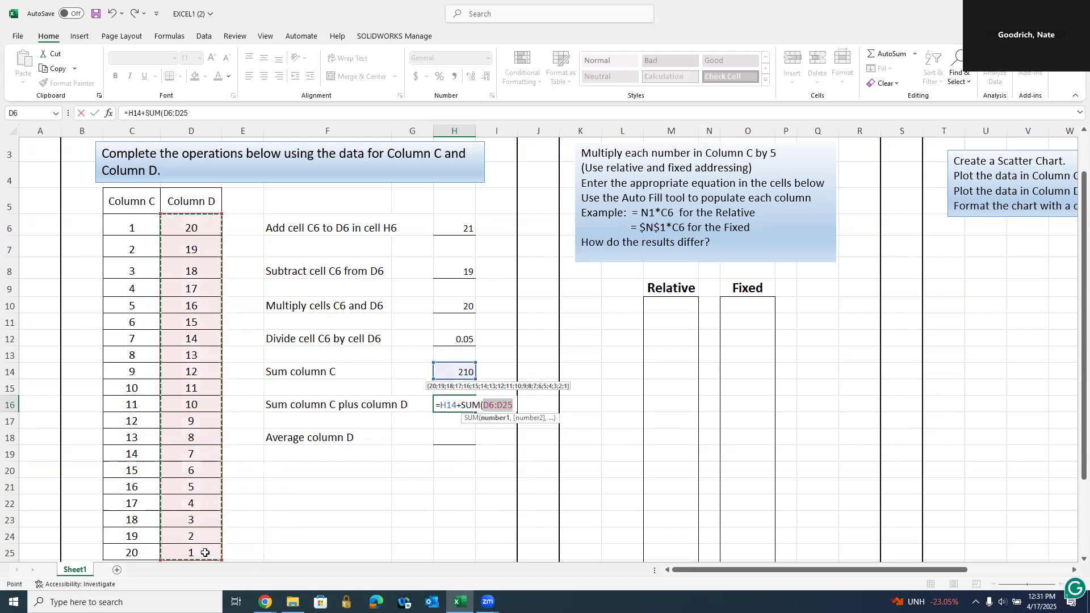
key("Return")
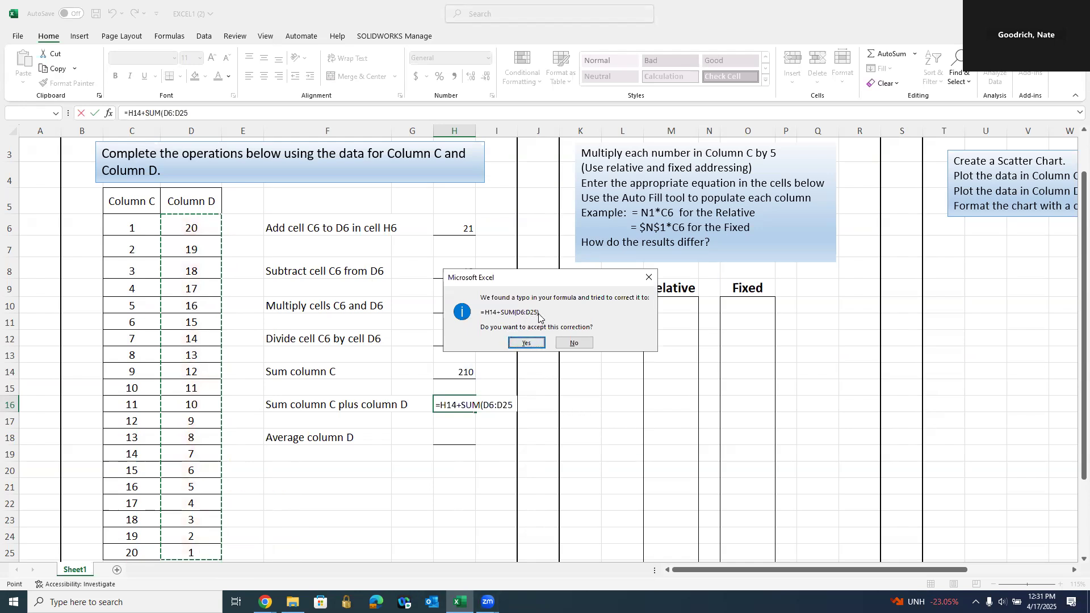
left_click(526, 343)
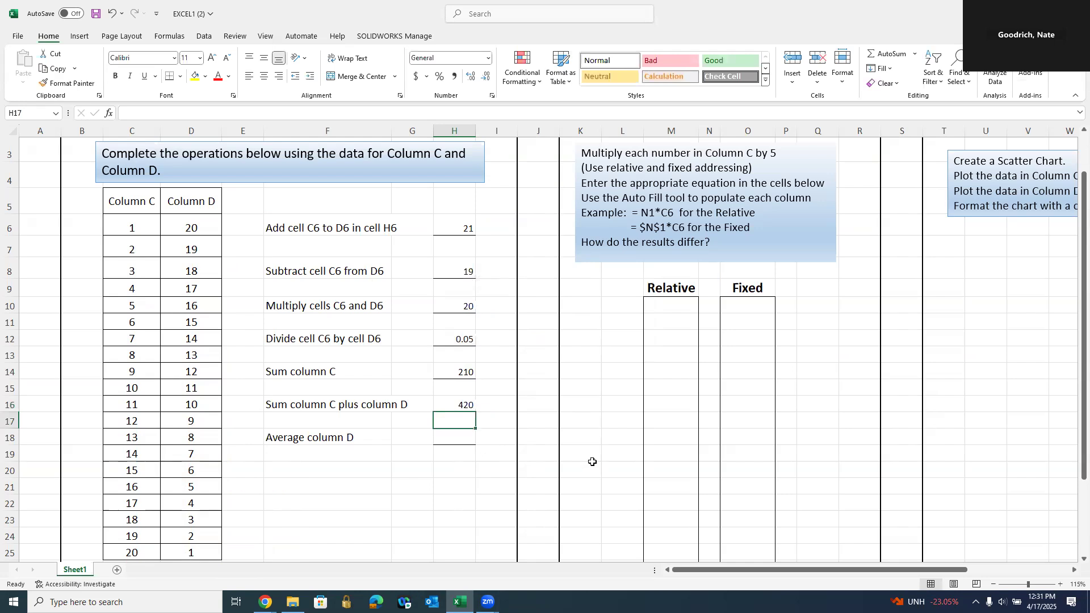
left_click(462, 406)
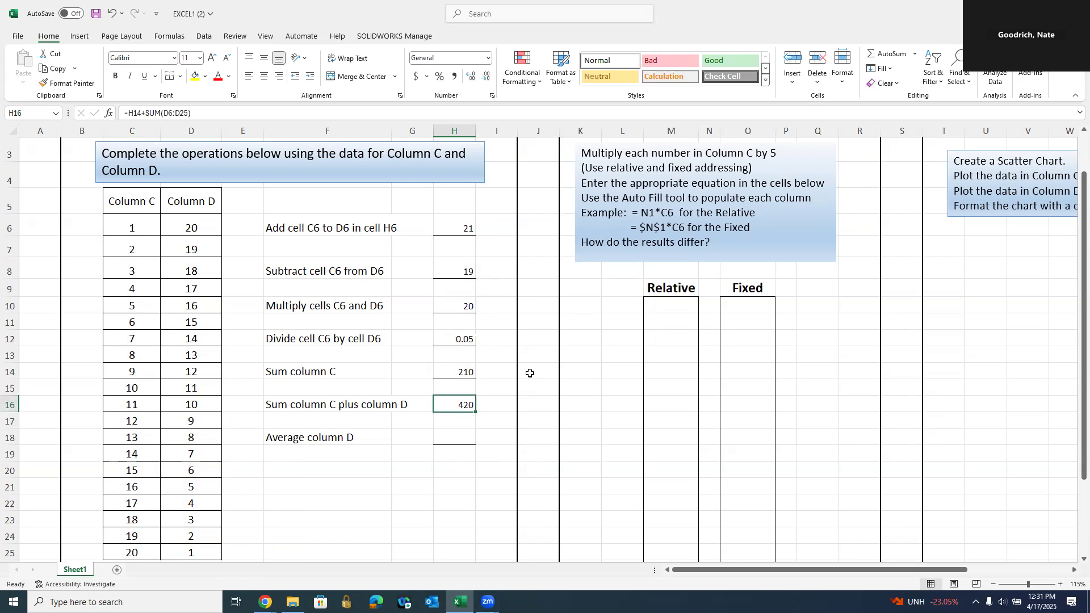
- Replace H16 with a single =SUM(C6:D25) over columns C and D, still 420
type("=su")
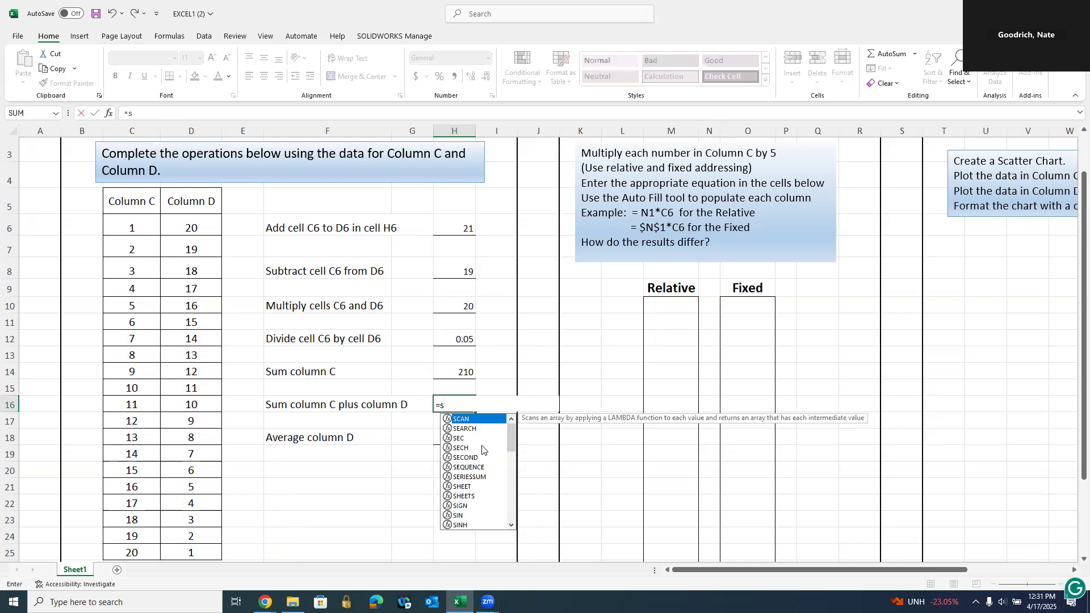
left_click(467, 439)
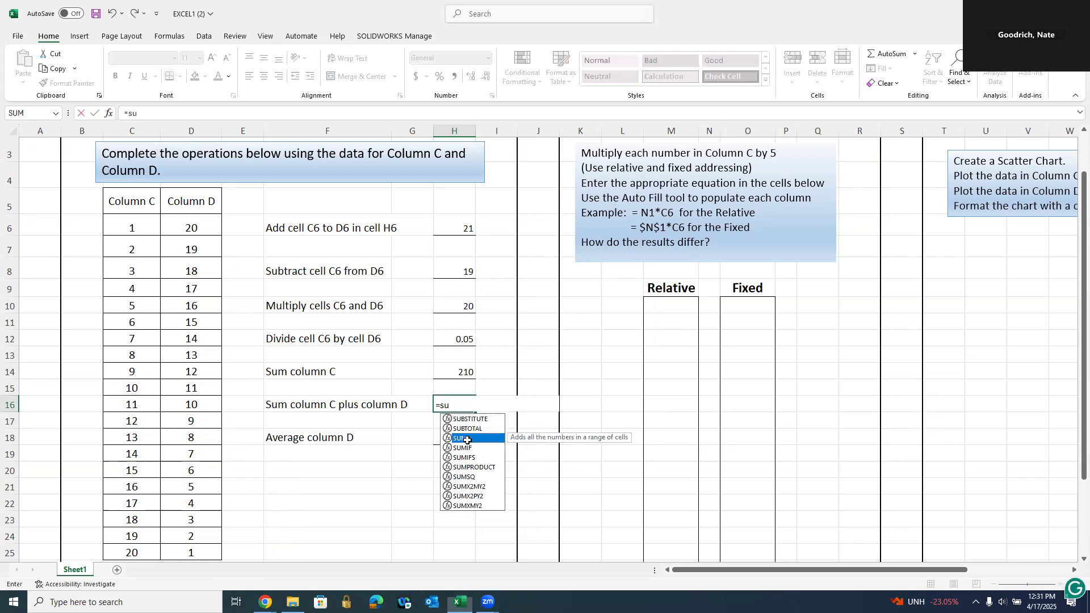
double_click(467, 439)
left_click_drag(125, 228, 194, 552)
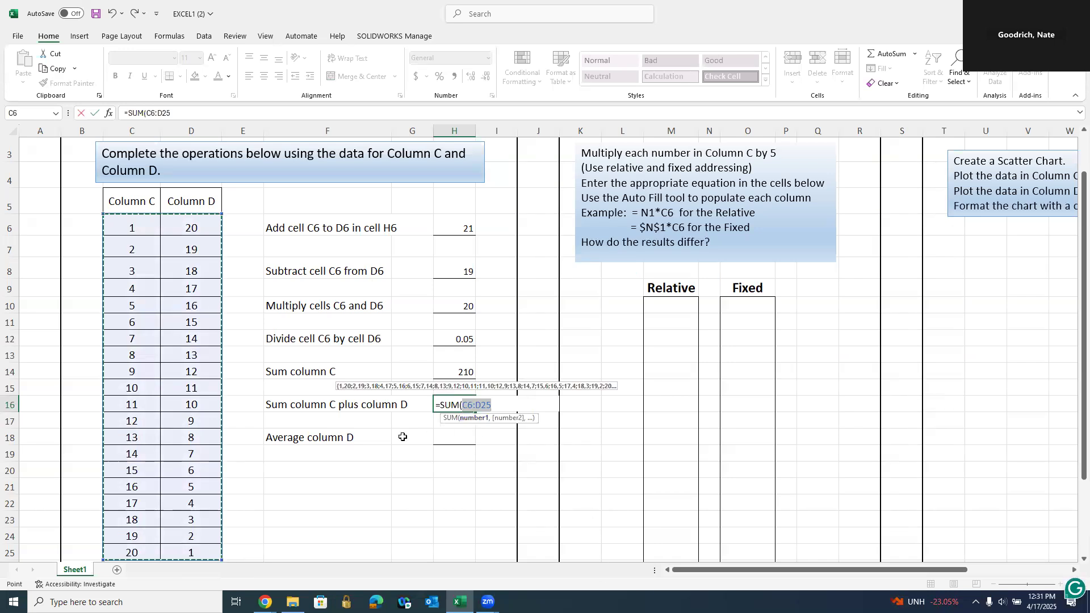
left_click_drag(130, 224, 234, 466)
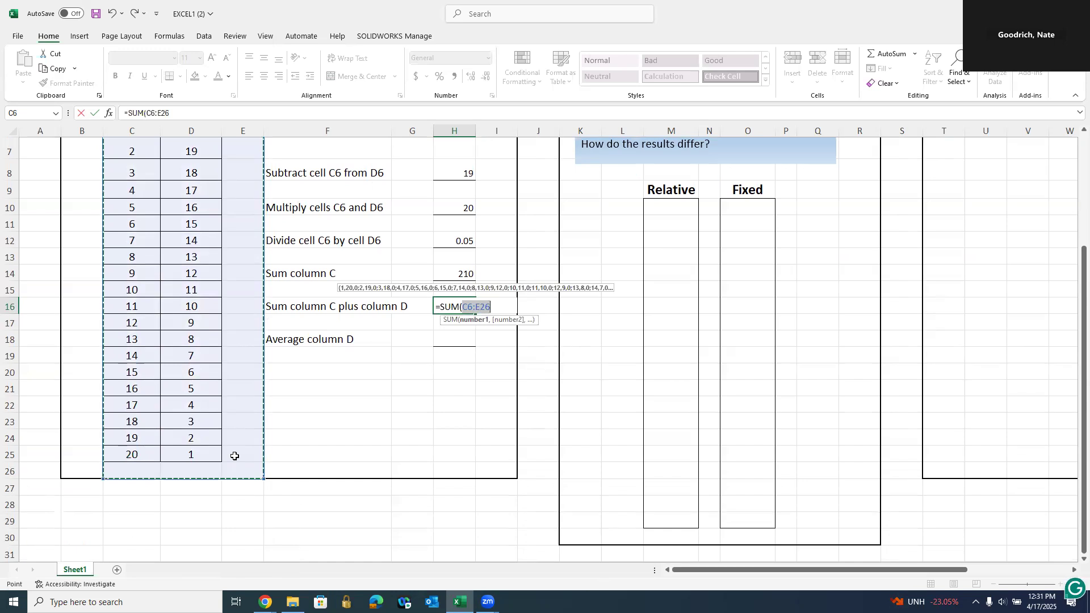
scroll(234, 456, "up", 1)
left_click_drag(133, 179, 186, 504)
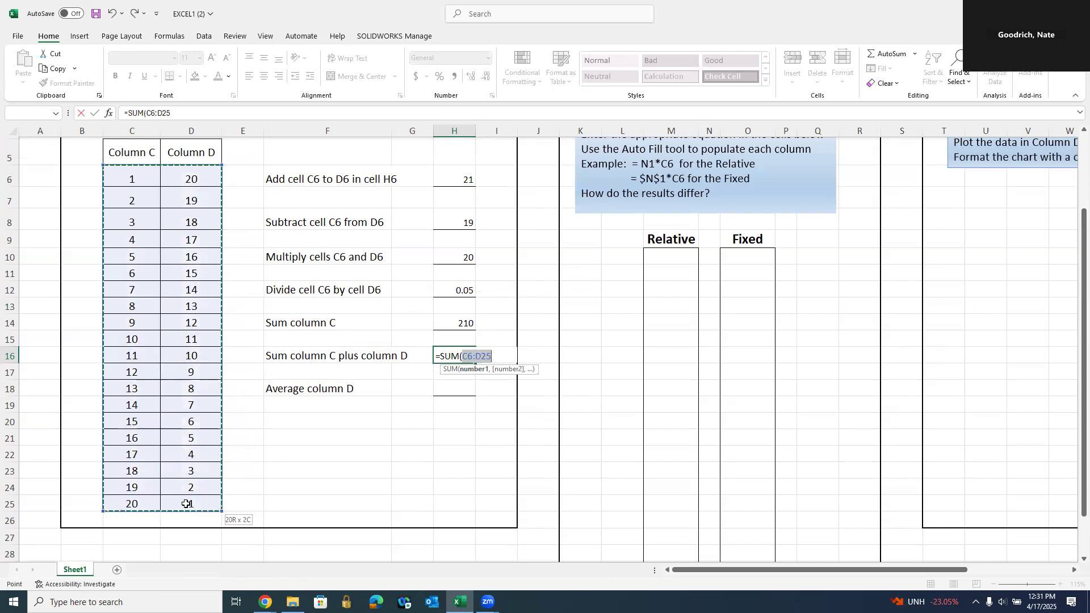
left_click_drag(186, 504, 187, 503)
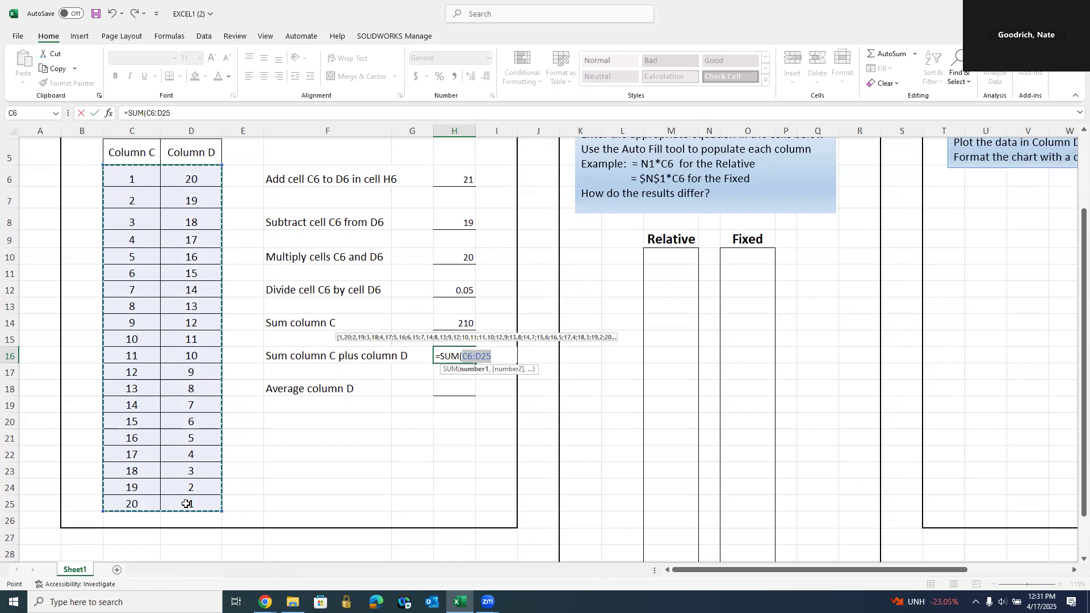
key("Return")
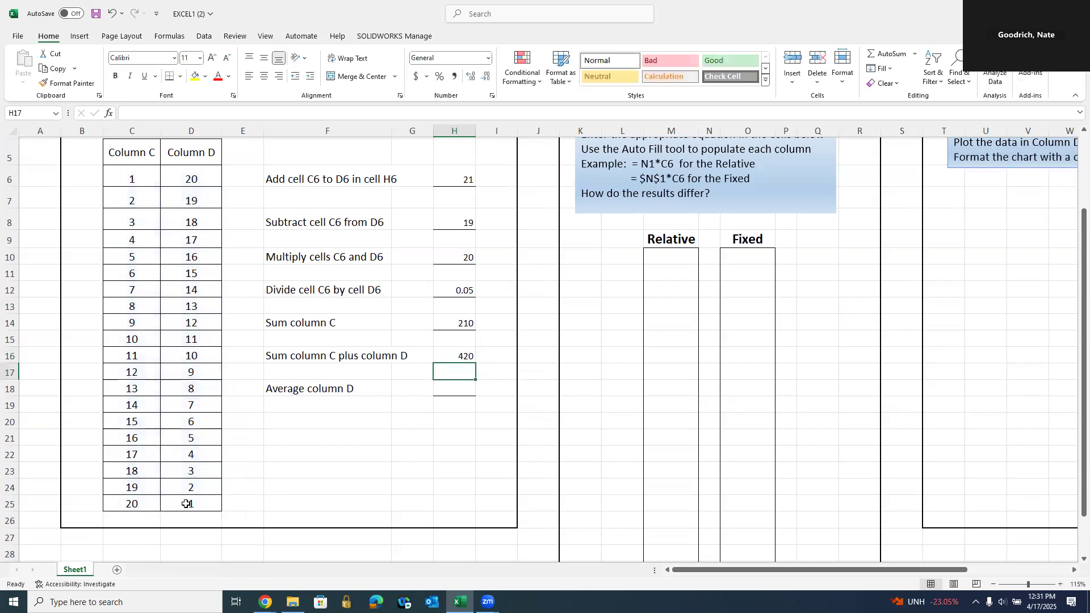
scroll(556, 426, "up", 1)
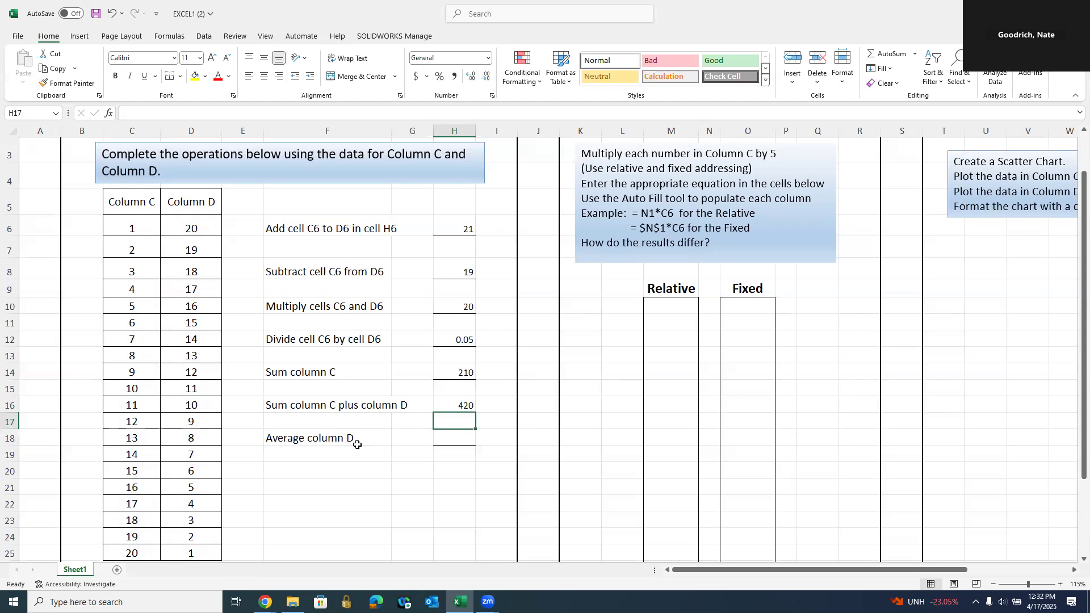
- Enter =AVERAGE(D6:D25) in H18 so it shows 10.5
left_click(452, 438)
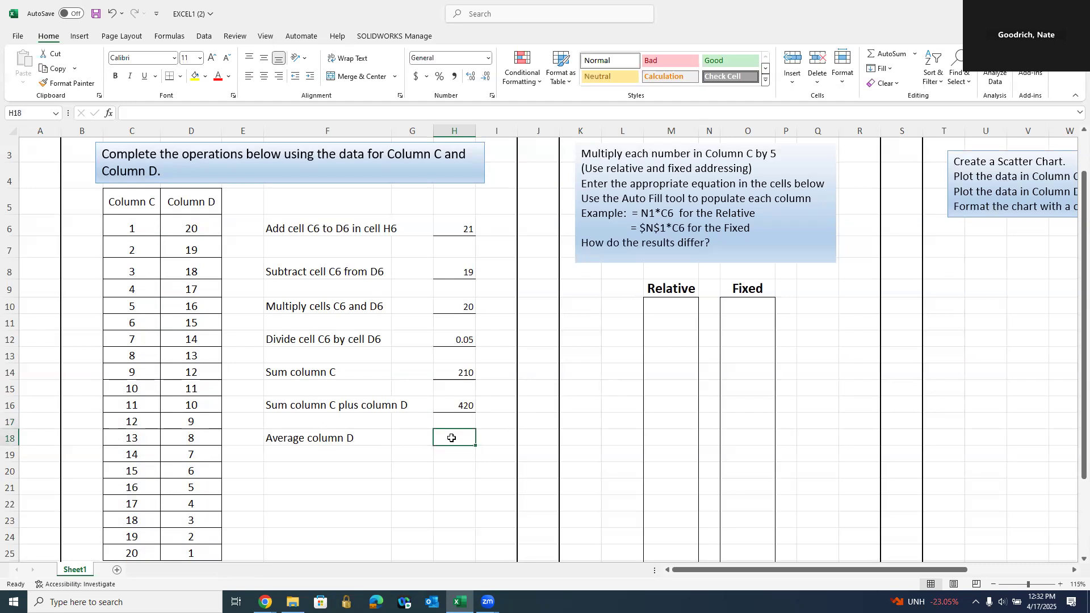
type("=av")
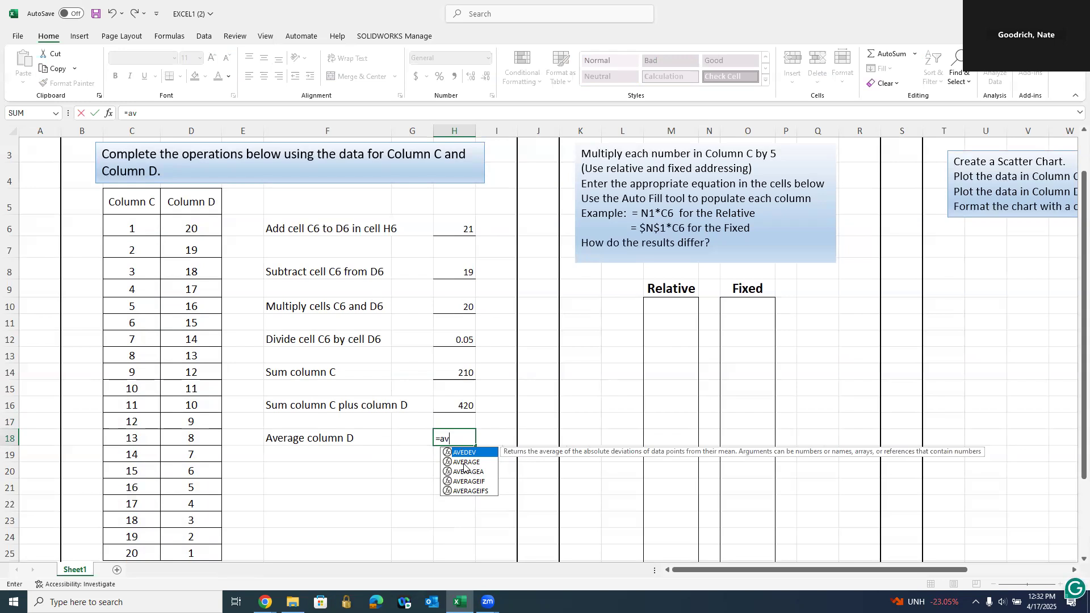
left_click(464, 462)
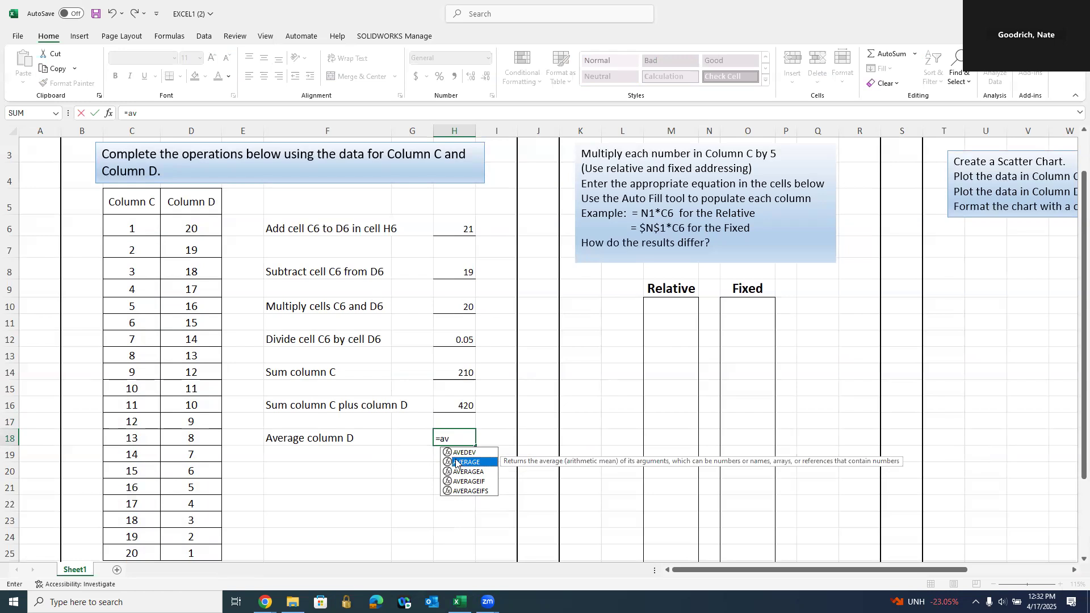
double_click(466, 463)
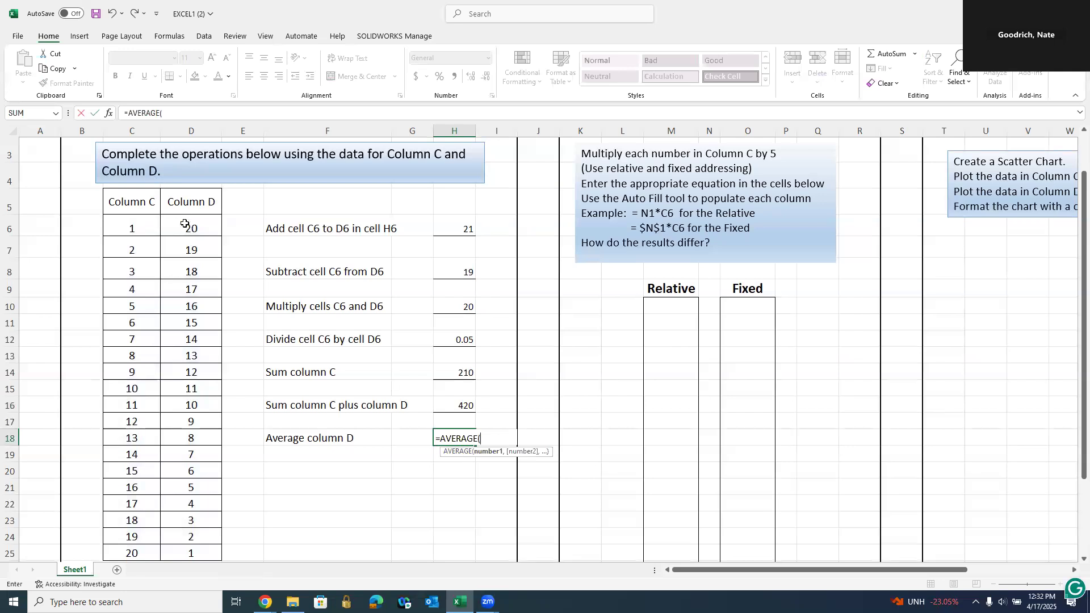
left_click_drag(187, 226, 206, 549)
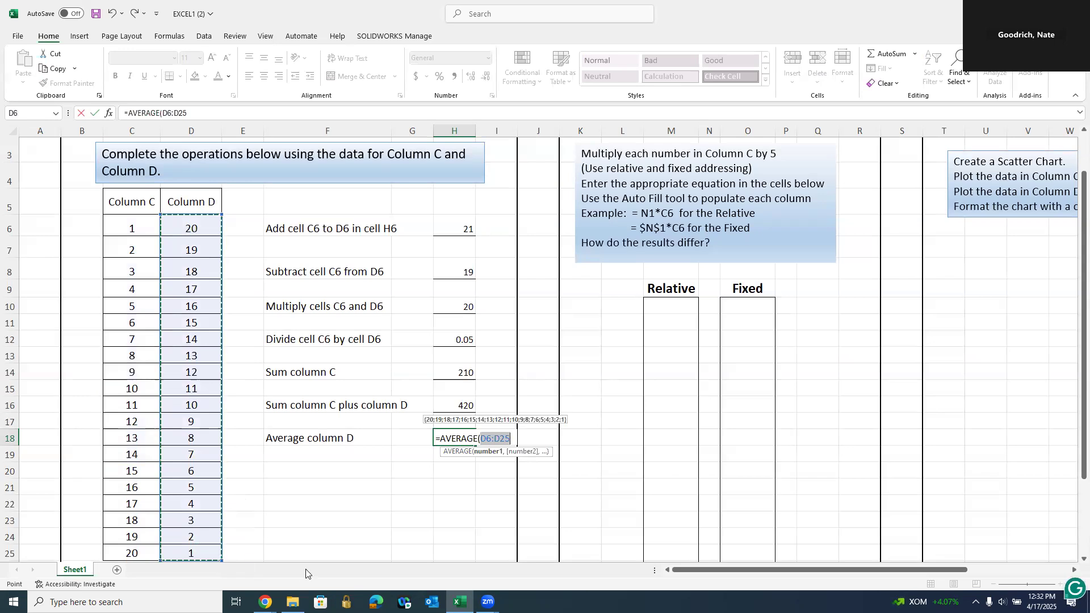
key("Return")
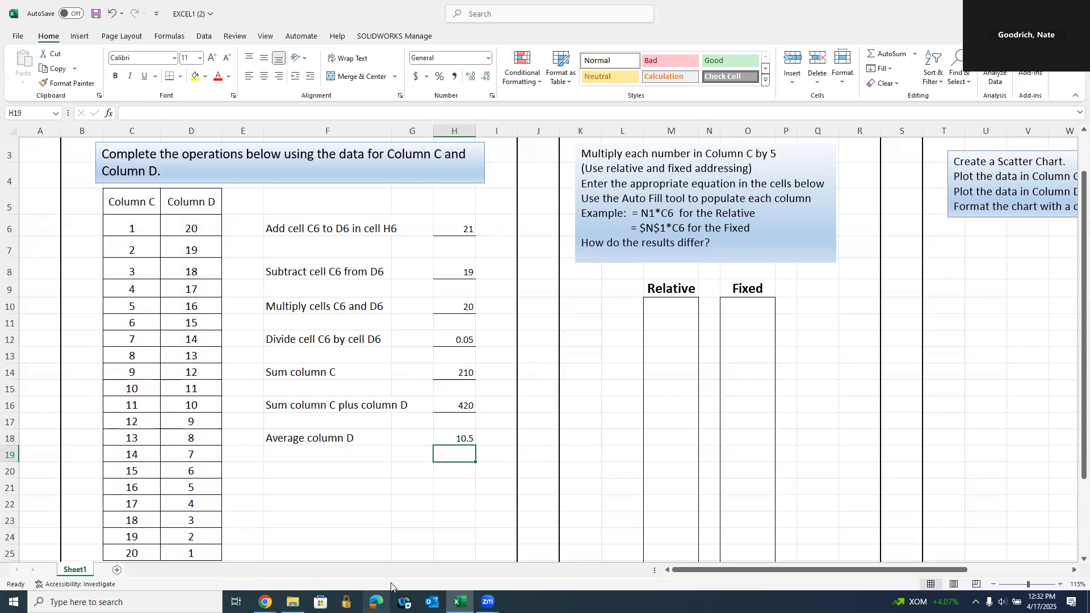
scroll(502, 424, "up", 1)
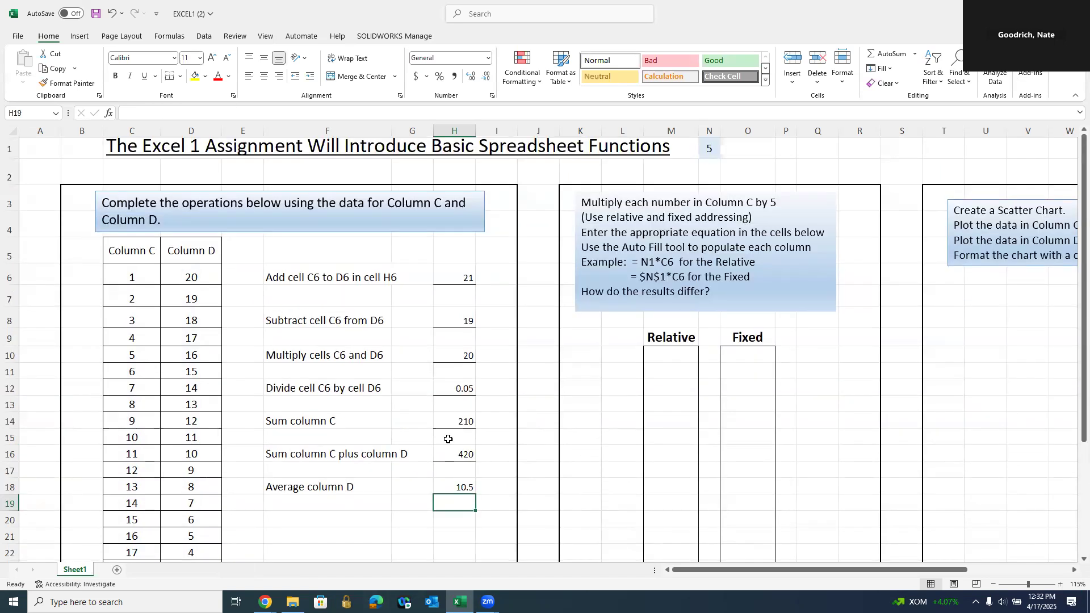
left_click(326, 526)
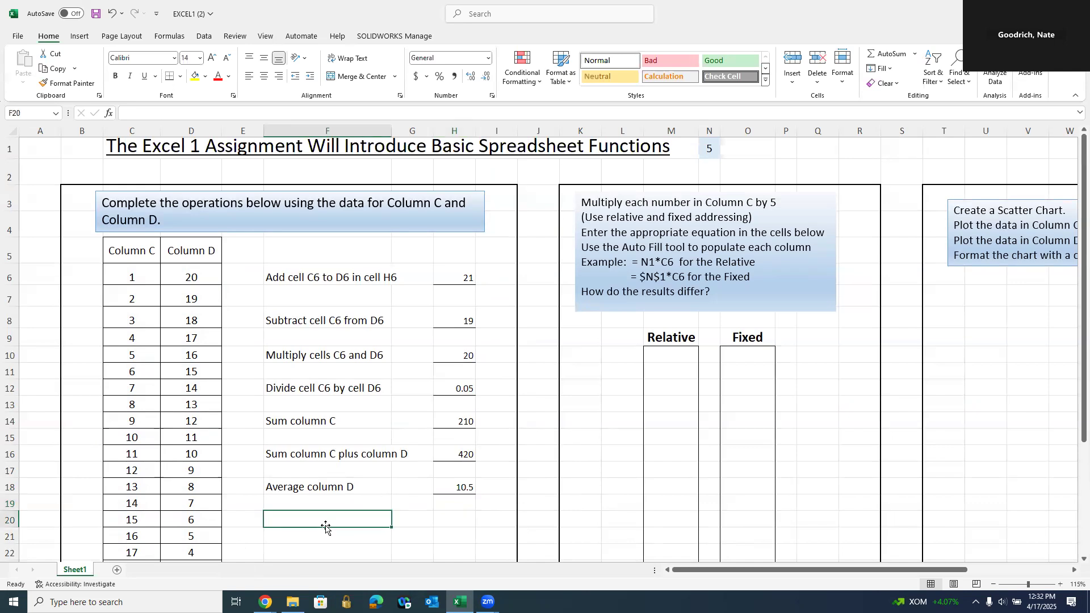
type("=")
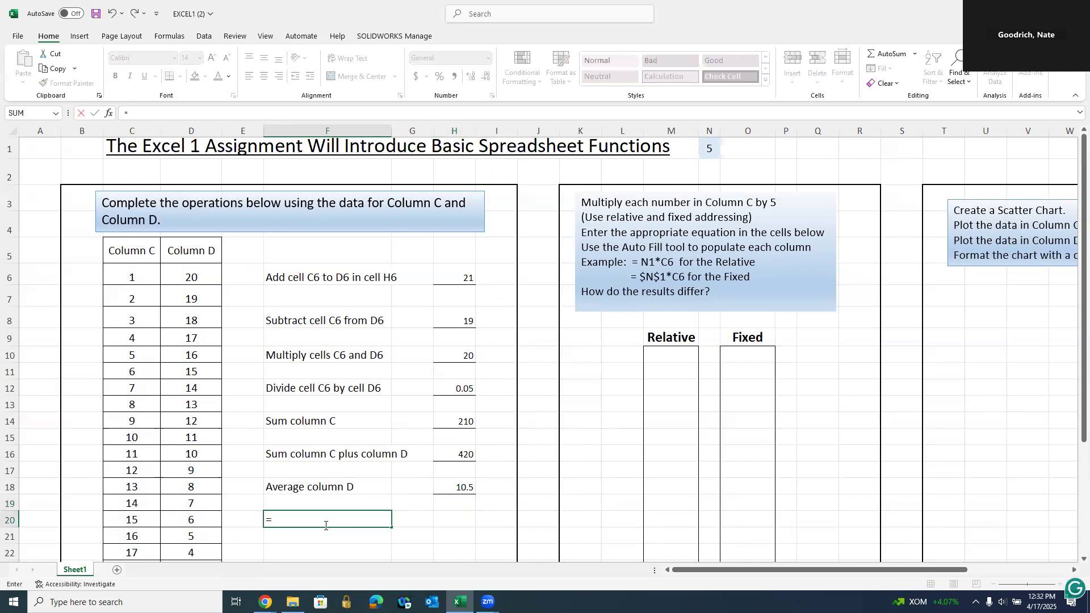
left_click(138, 389)
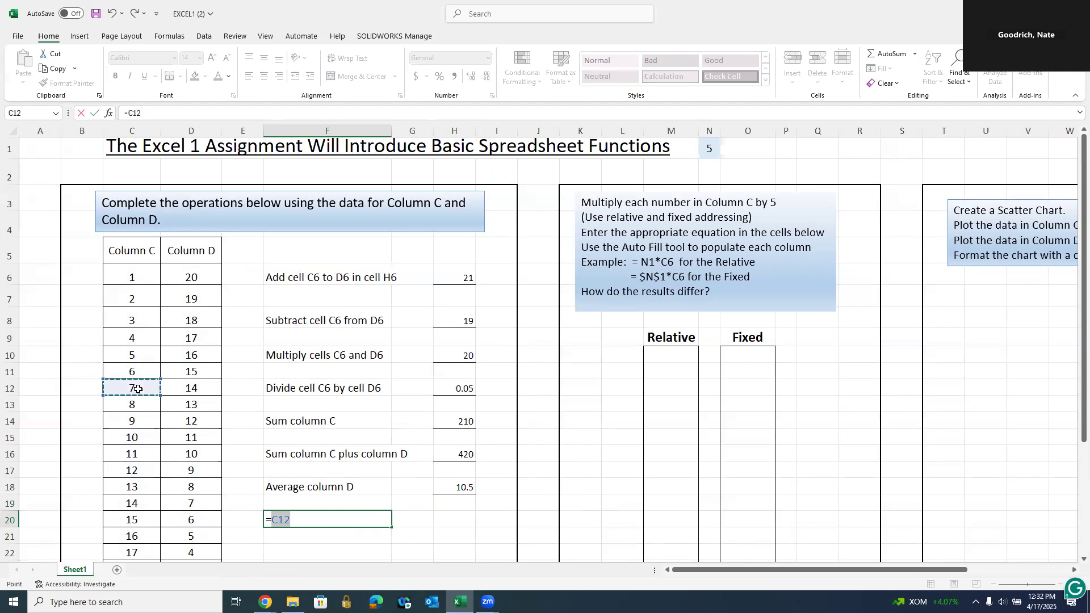
type("/")
left_click(185, 390)
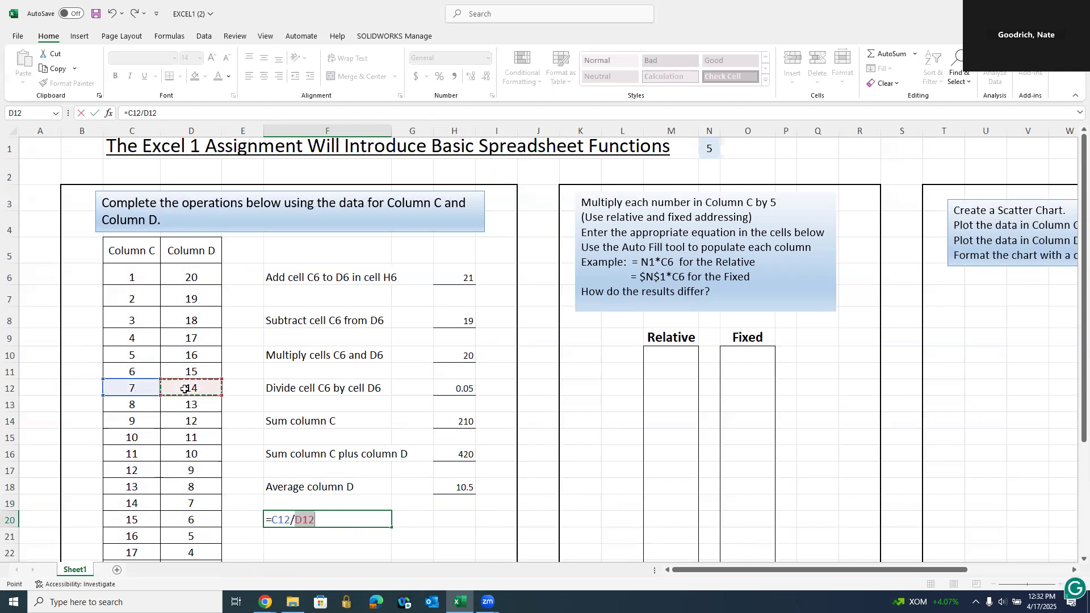
key("Return")
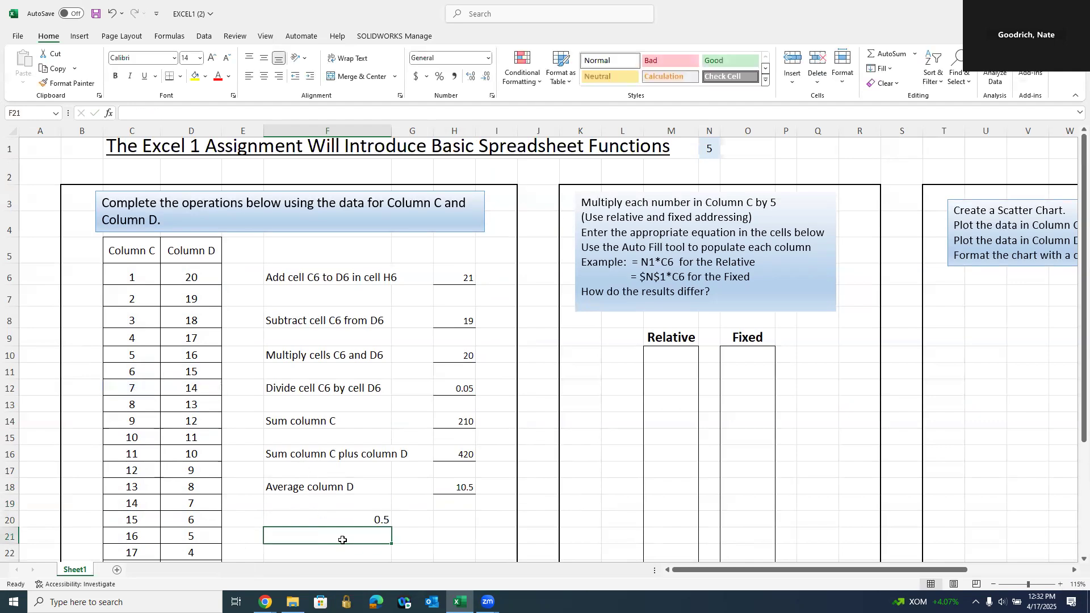
type("=")
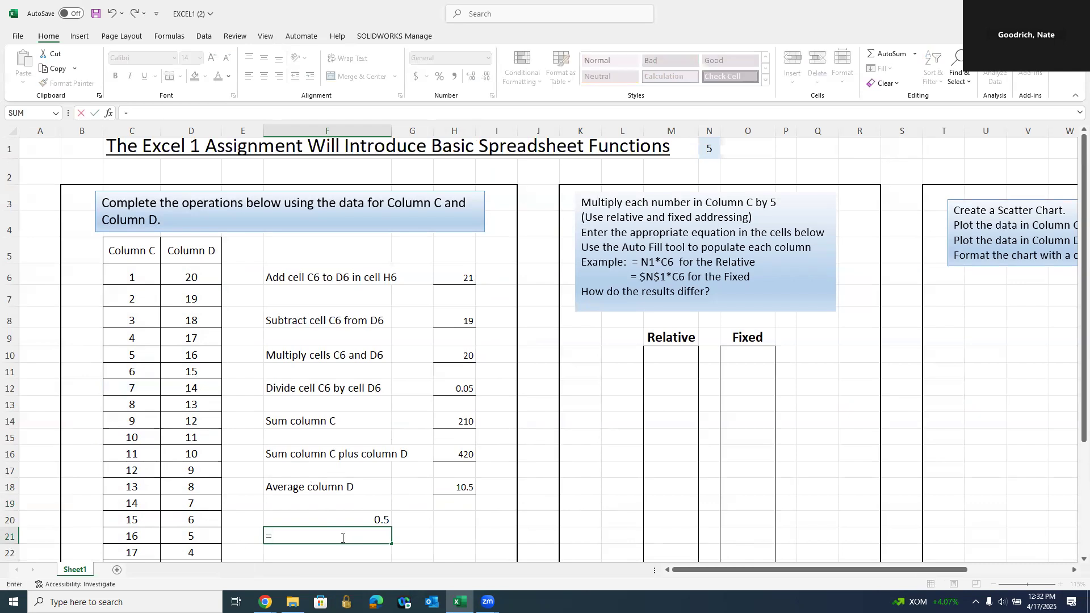
type("aver")
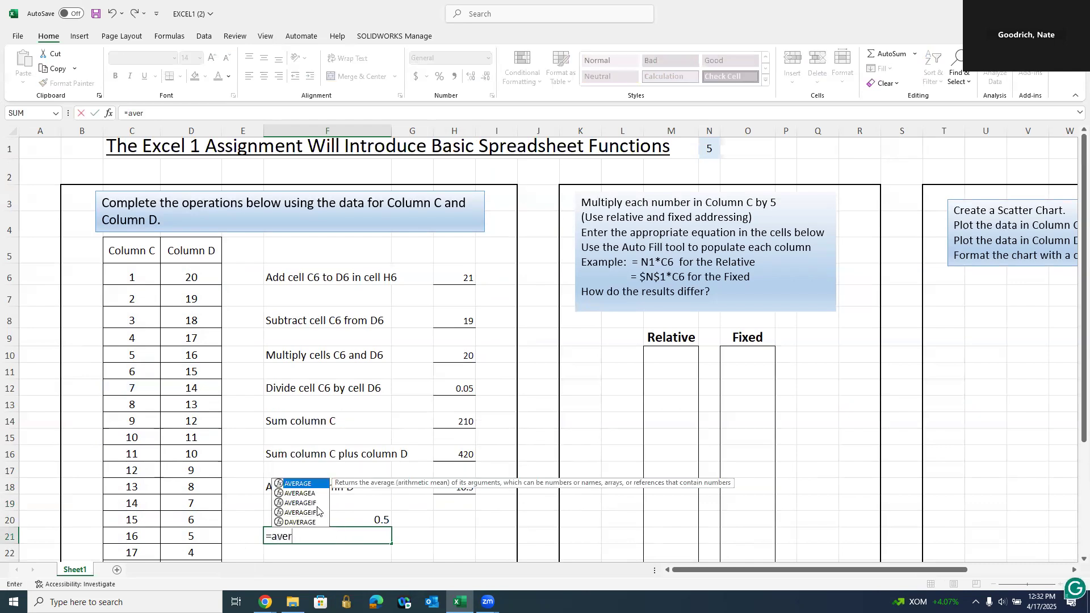
double_click(306, 484)
left_click_drag(191, 277, 199, 350)
key("Return")
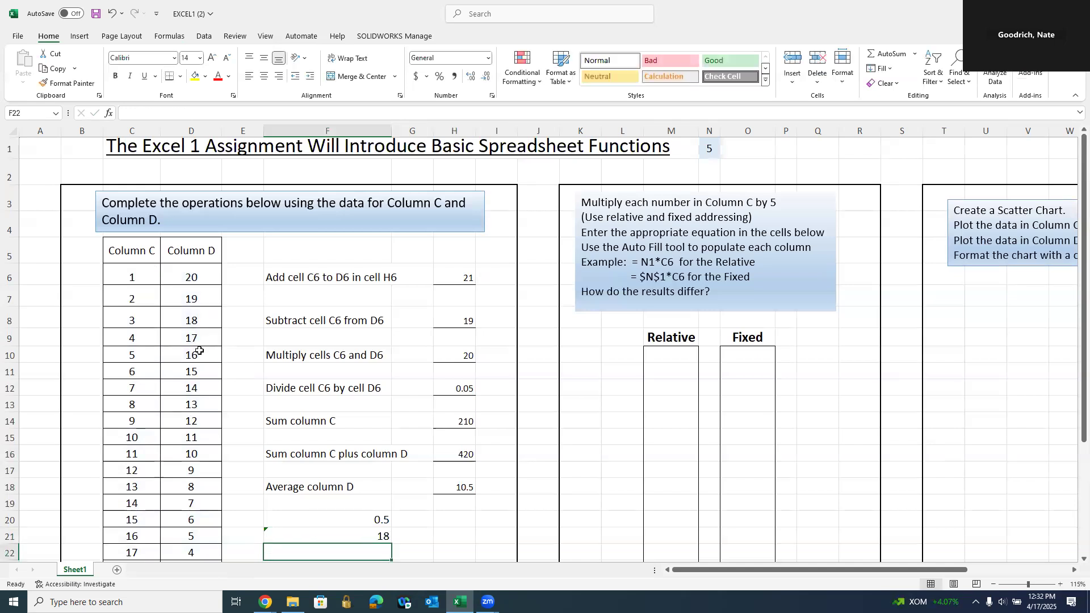
scroll(245, 359, "down", 1)
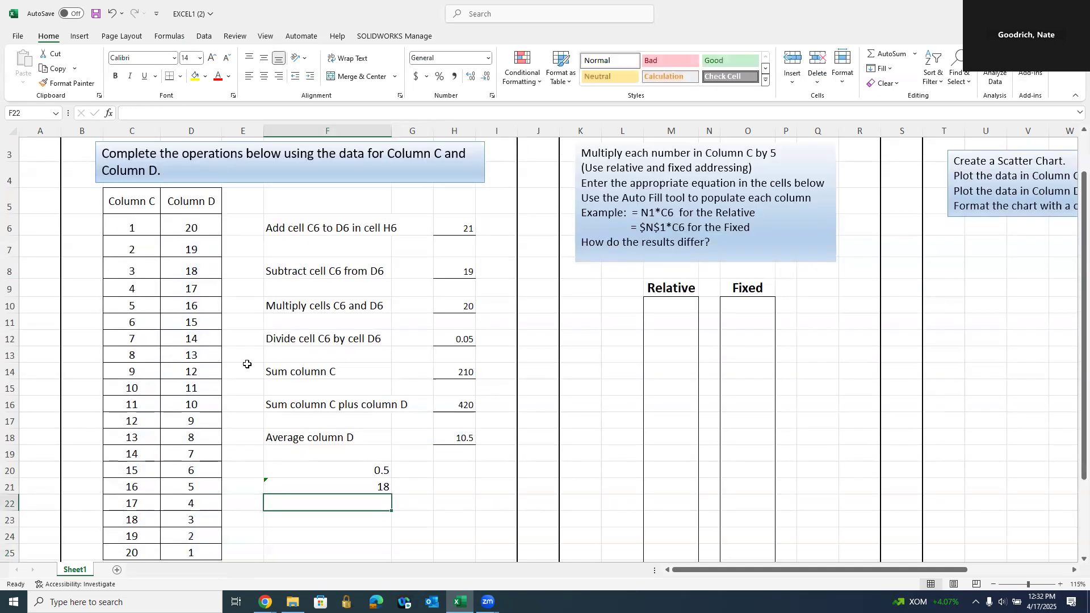
left_click(162, 37)
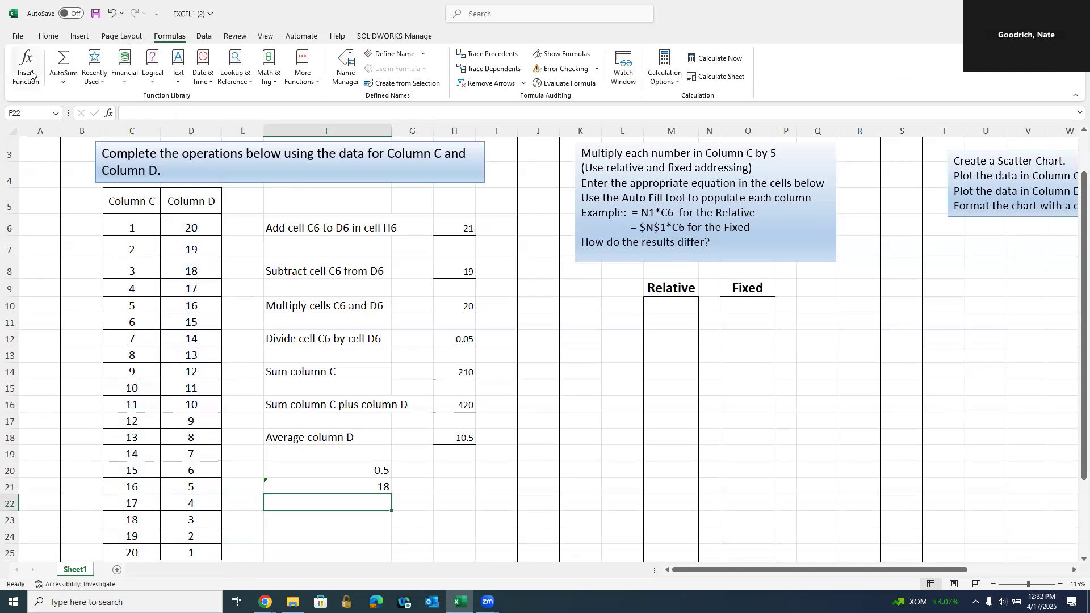
left_click(210, 84)
left_click(241, 84)
left_click(241, 84)
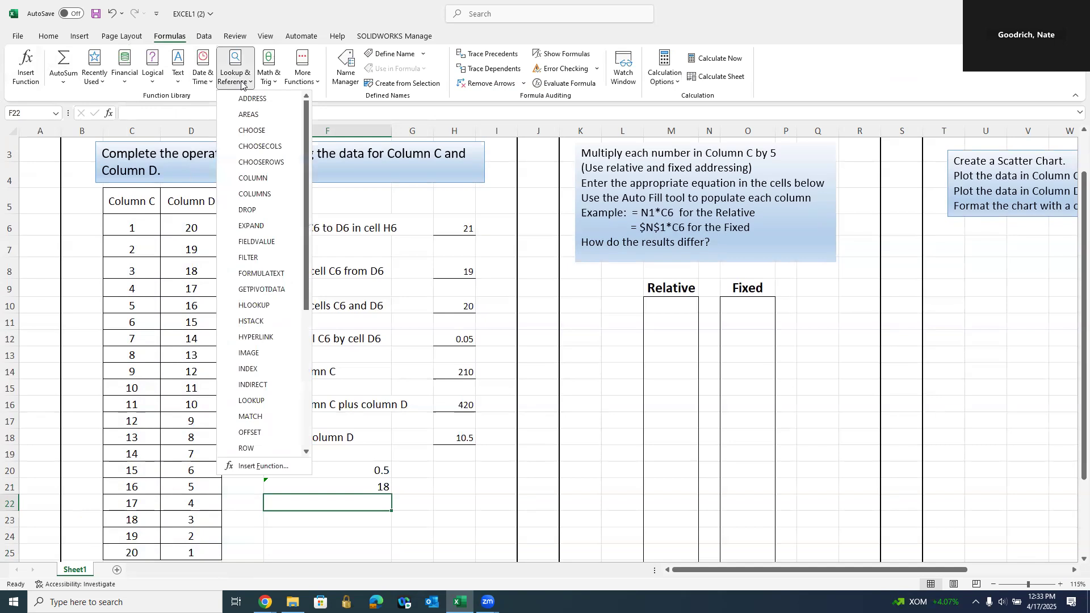
left_click(273, 84)
left_click(437, 483)
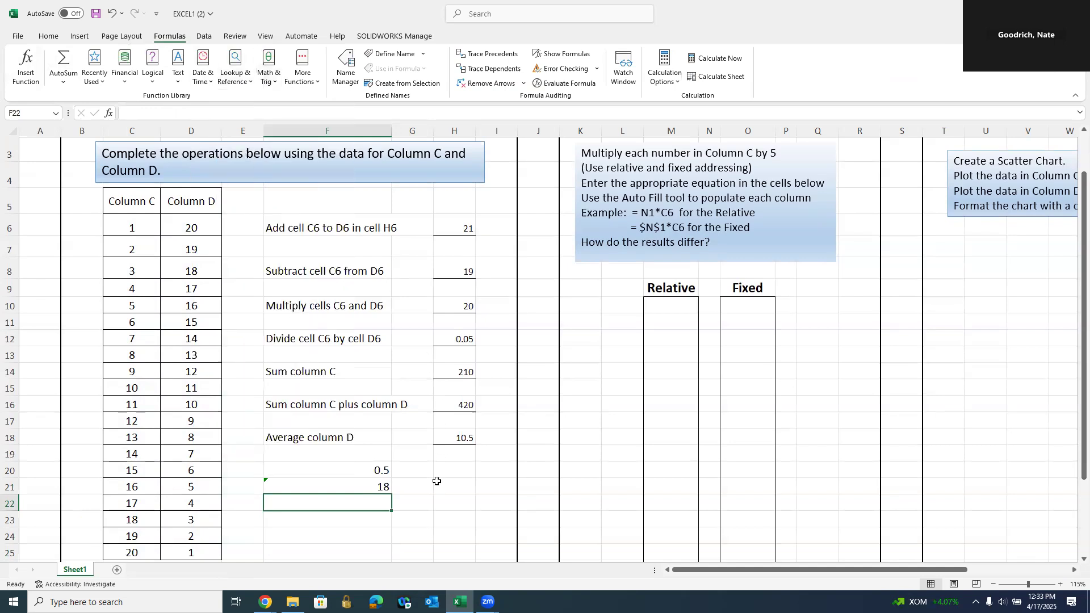
left_click_drag(306, 473, 314, 486)
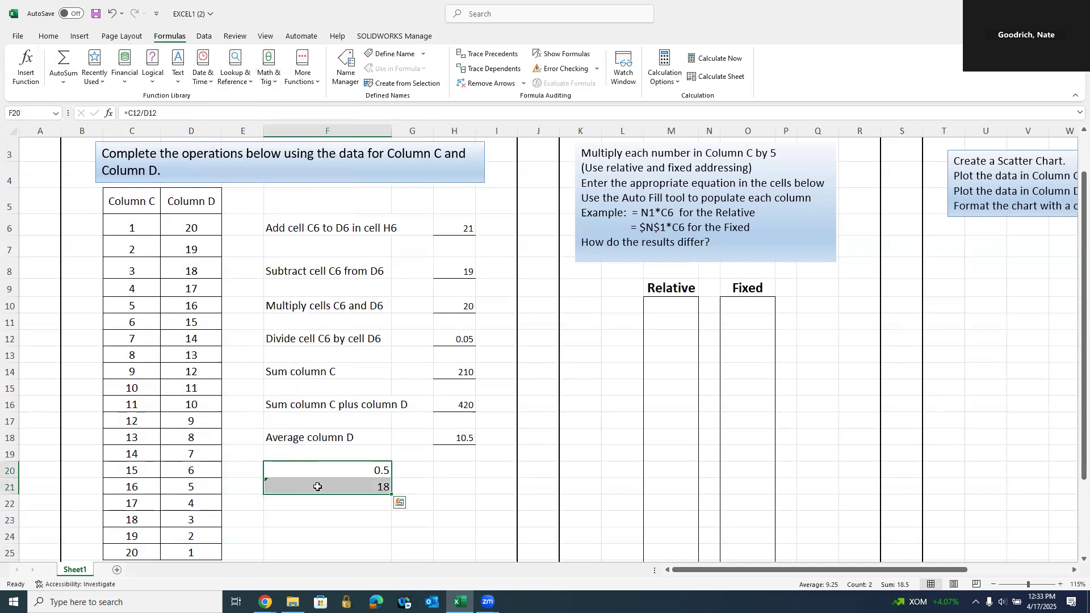
key("Delete")
left_click(379, 482)
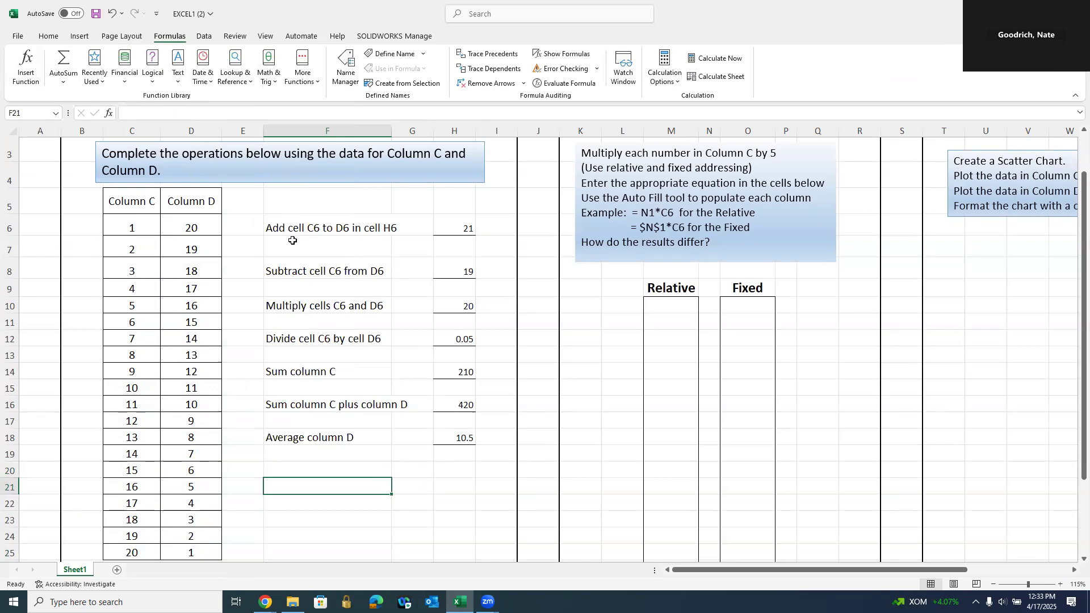
left_click(193, 227)
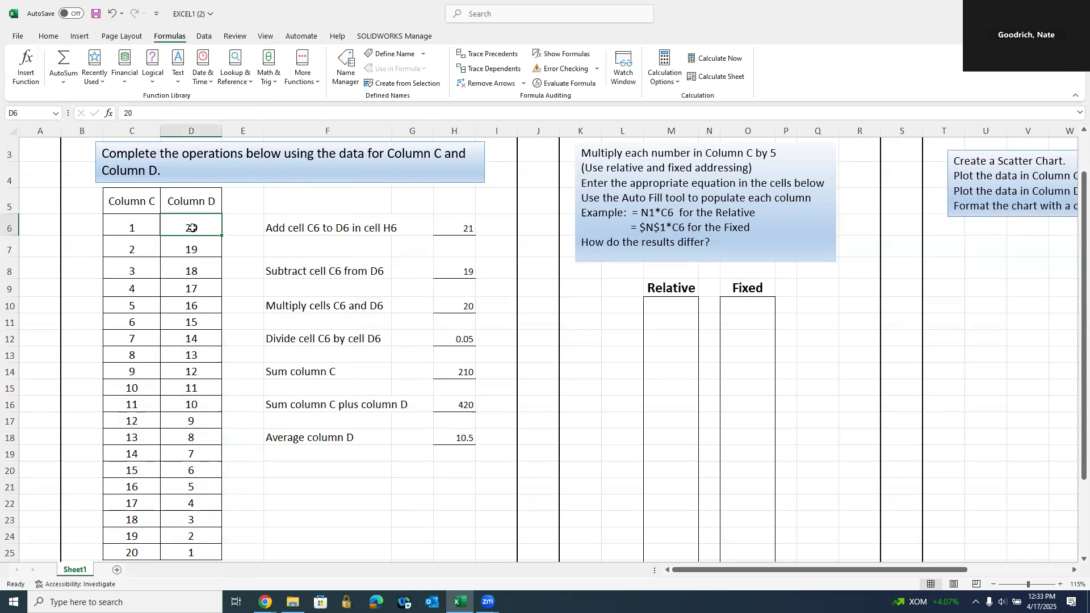
type("15")
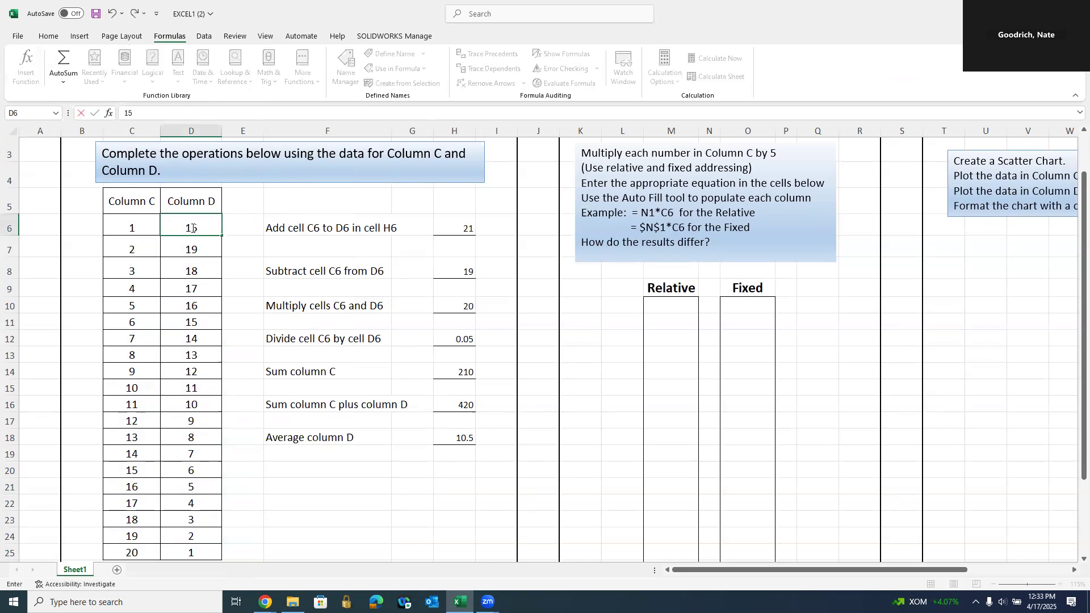
key("Return")
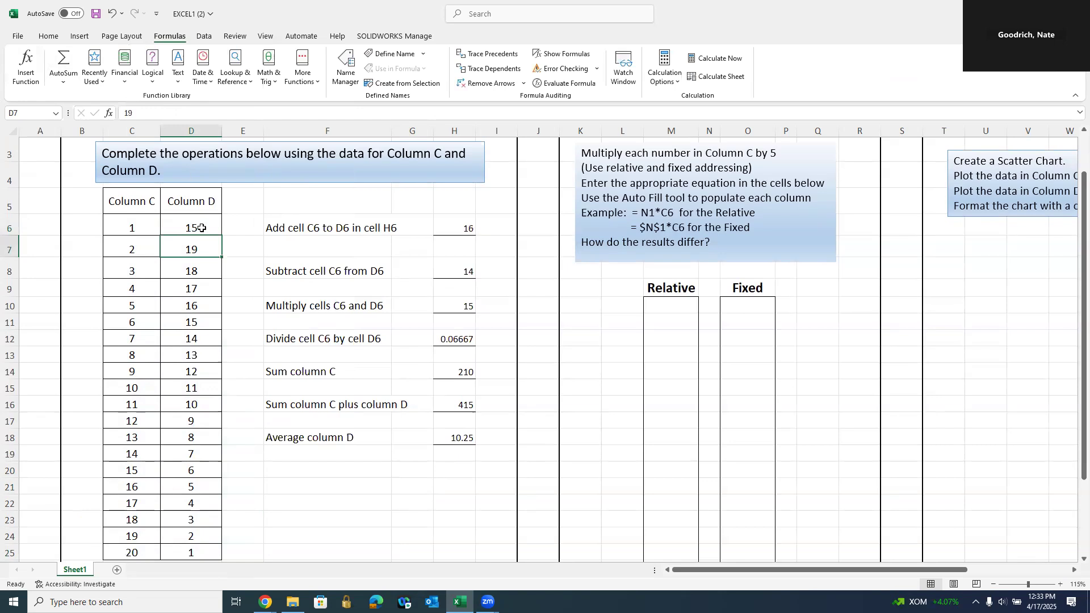
left_click(110, 13)
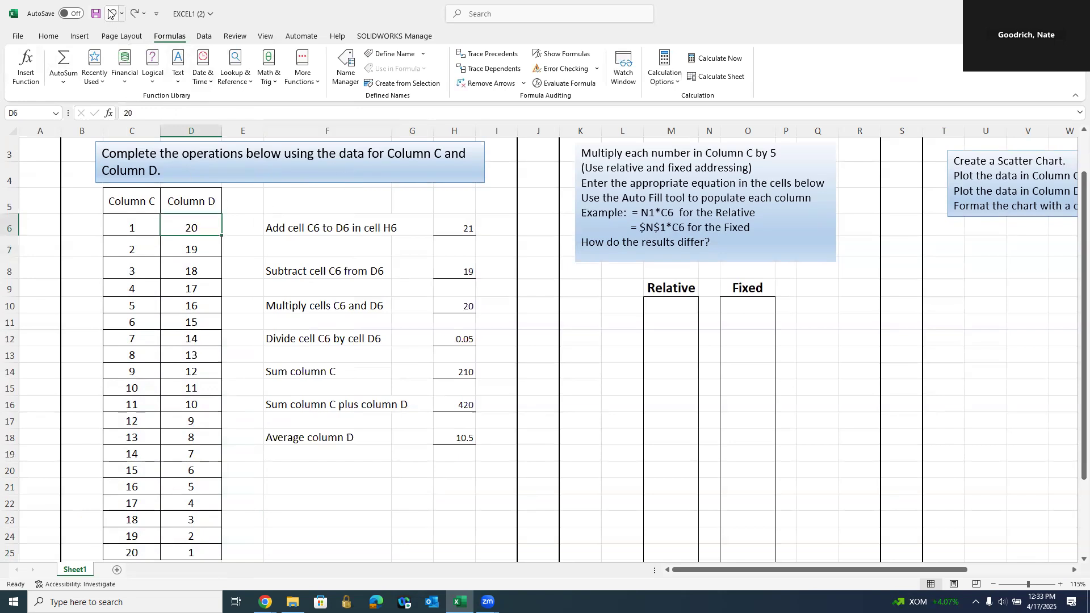
scroll(846, 351, "up", 1)
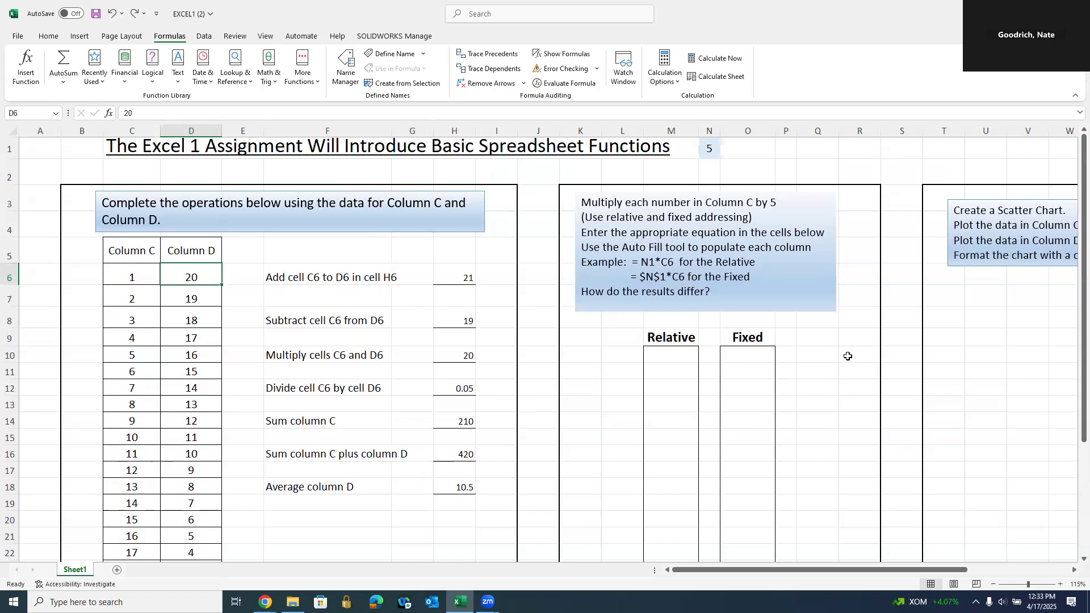
scroll(843, 353, "down", 1)
scroll(844, 354, "up", 1)
left_click_drag(131, 277, 136, 455)
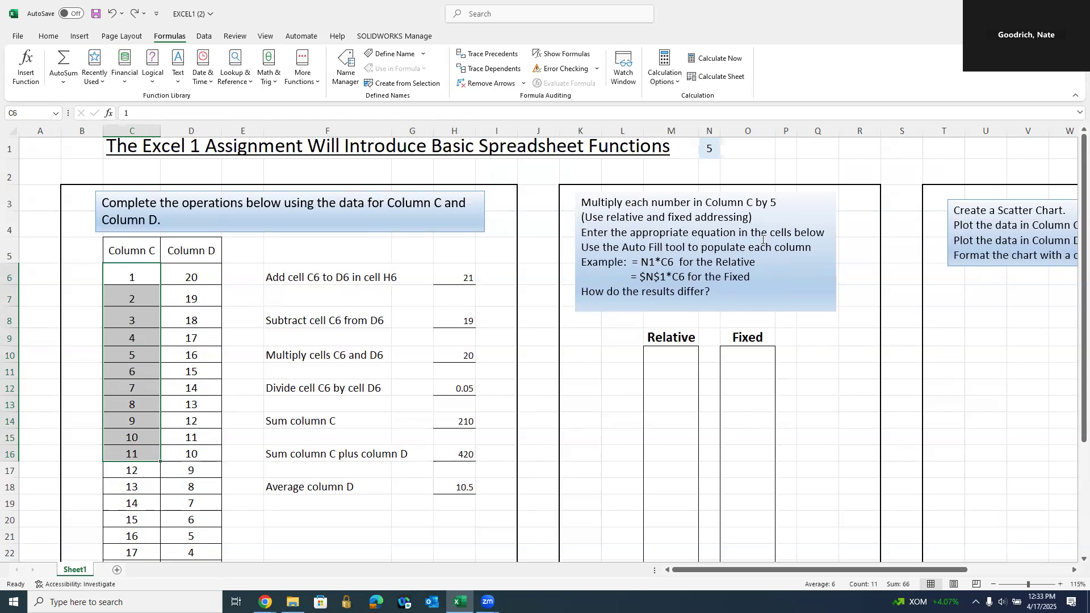
left_click(672, 354)
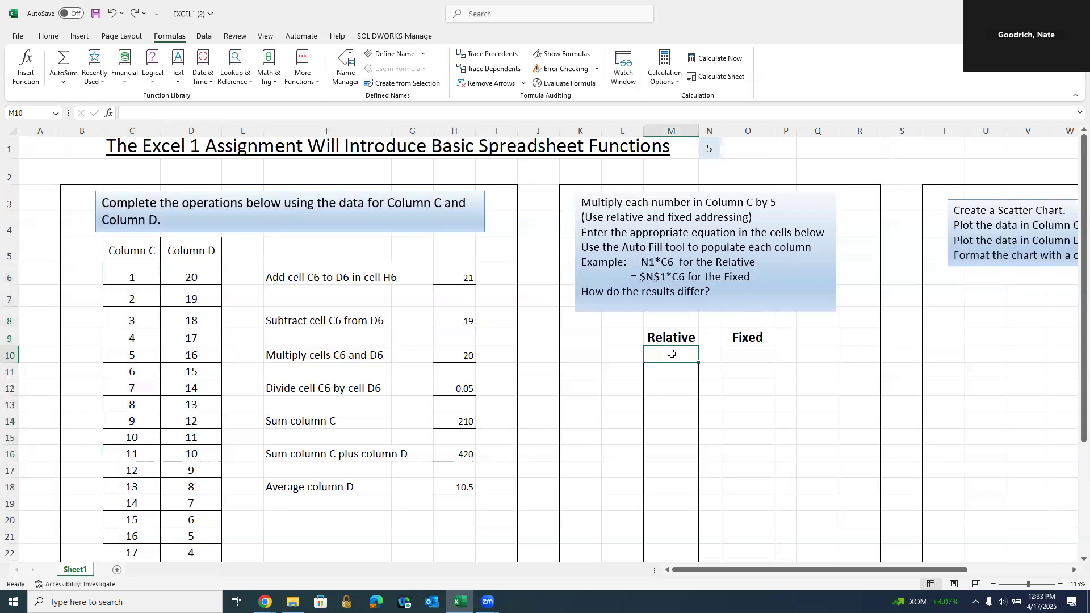
left_click(748, 351)
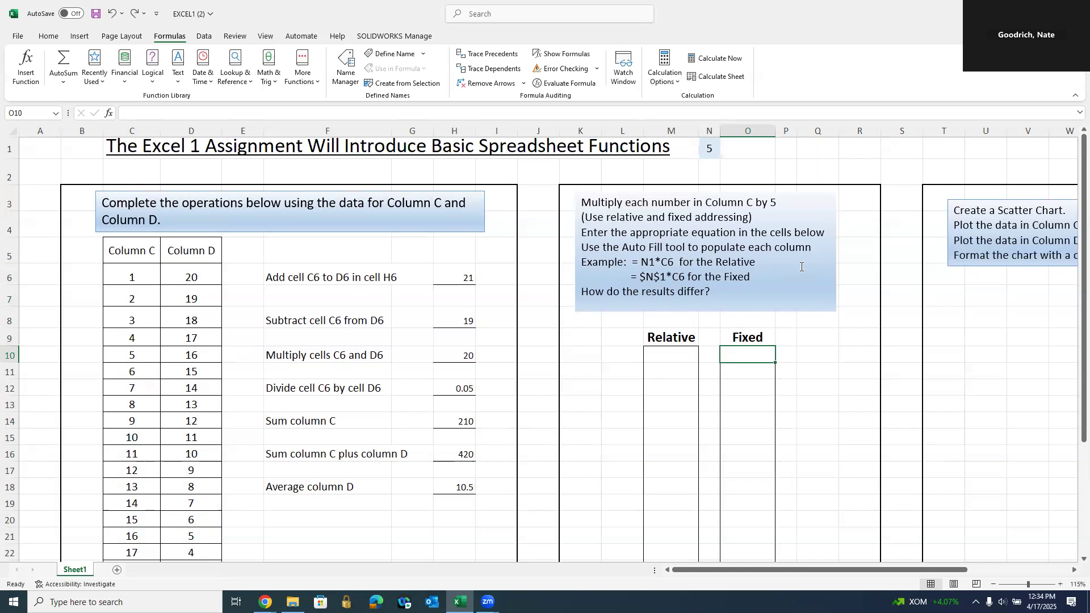
left_click(708, 149)
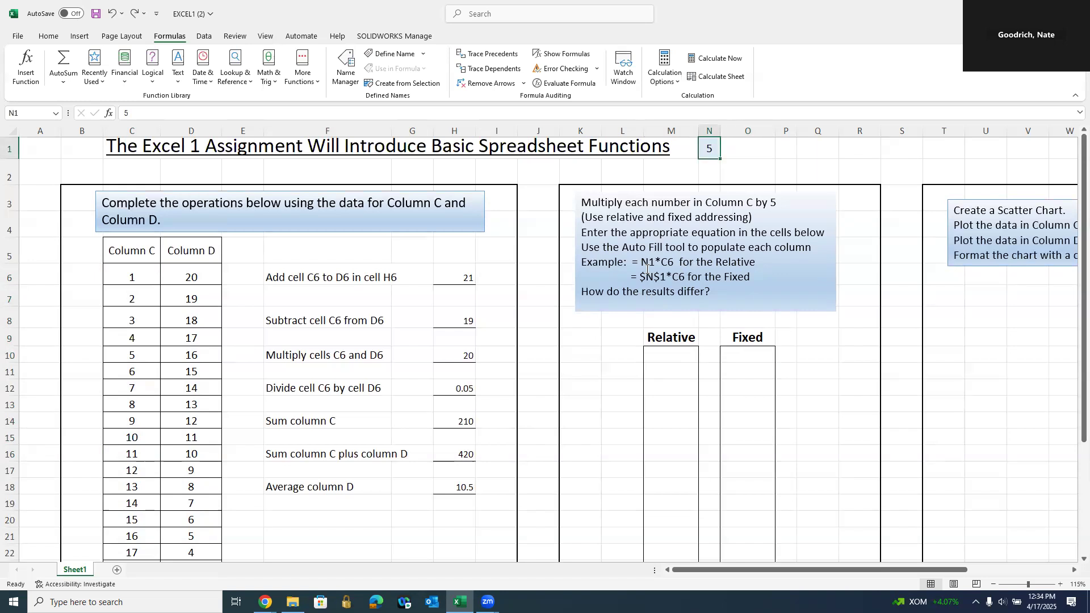
left_click(677, 352)
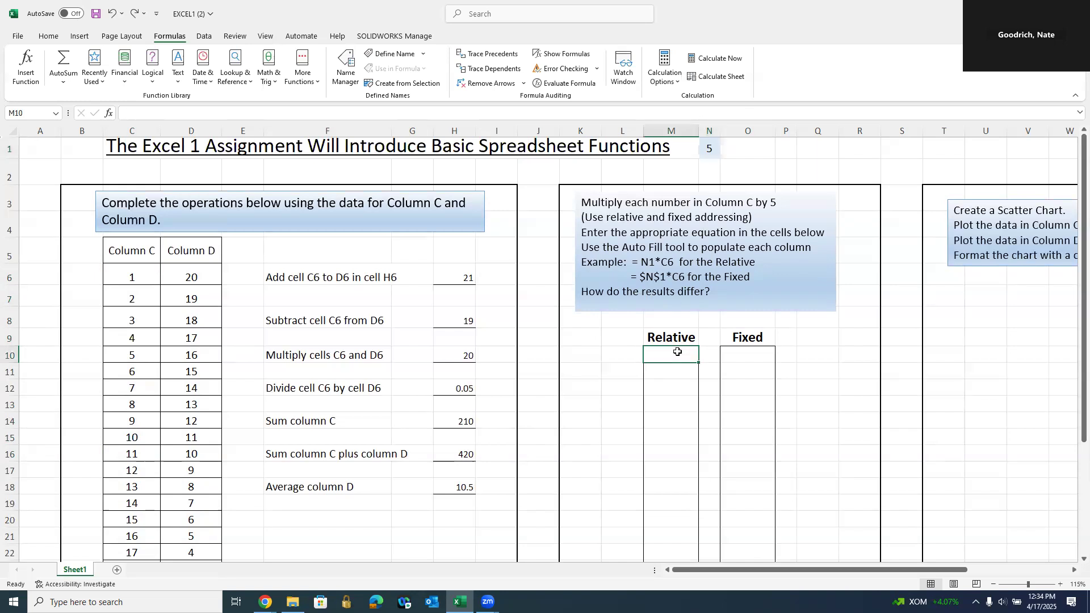
type("=")
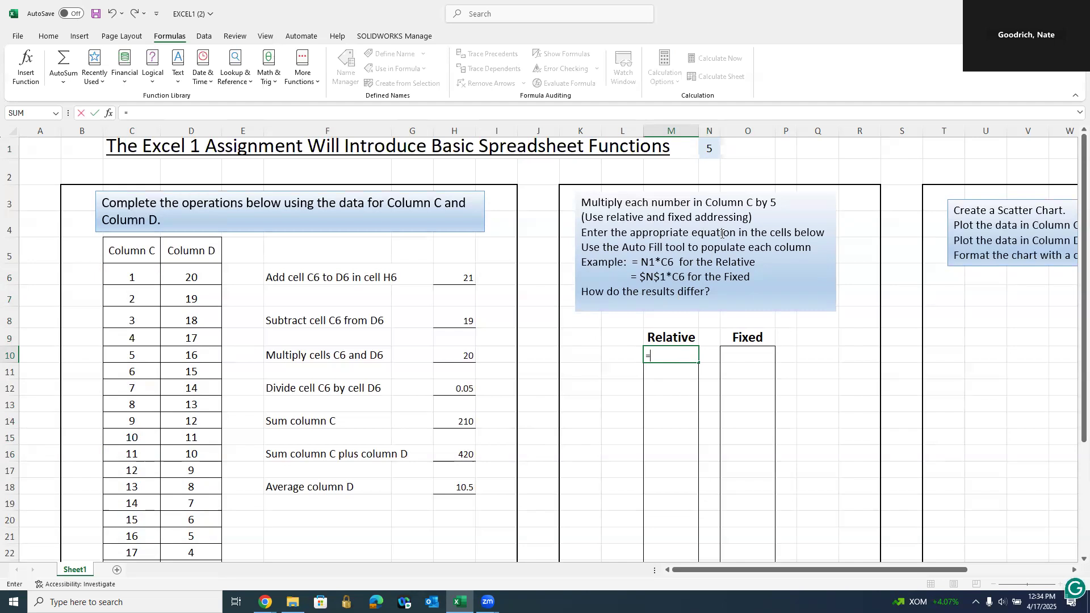
- Build the formula =N1*C6 in M10 so it shows 5
left_click(710, 148)
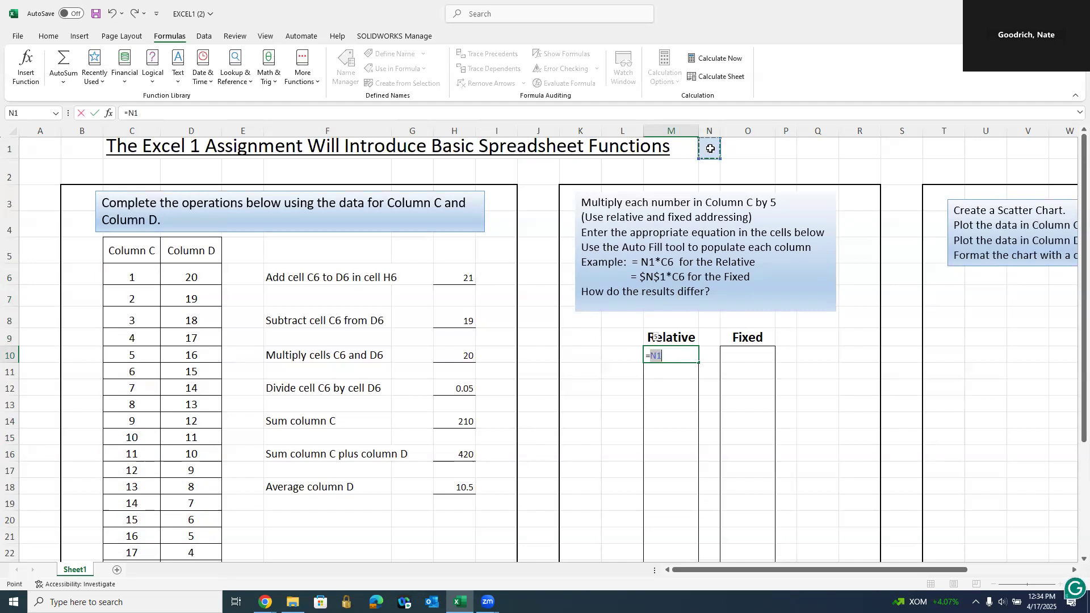
type("*")
left_click(122, 275)
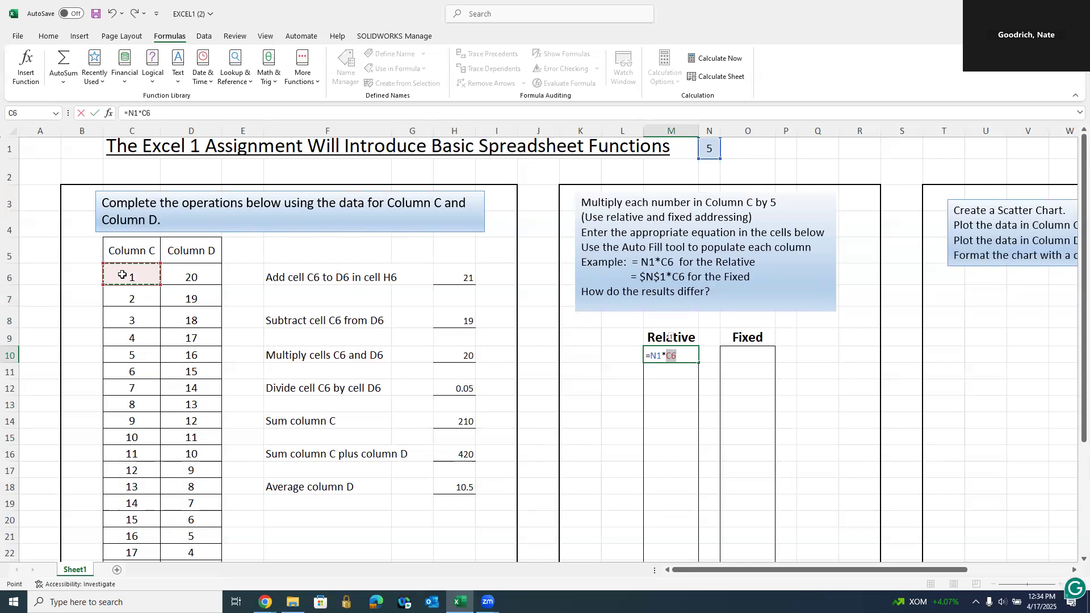
key("Return")
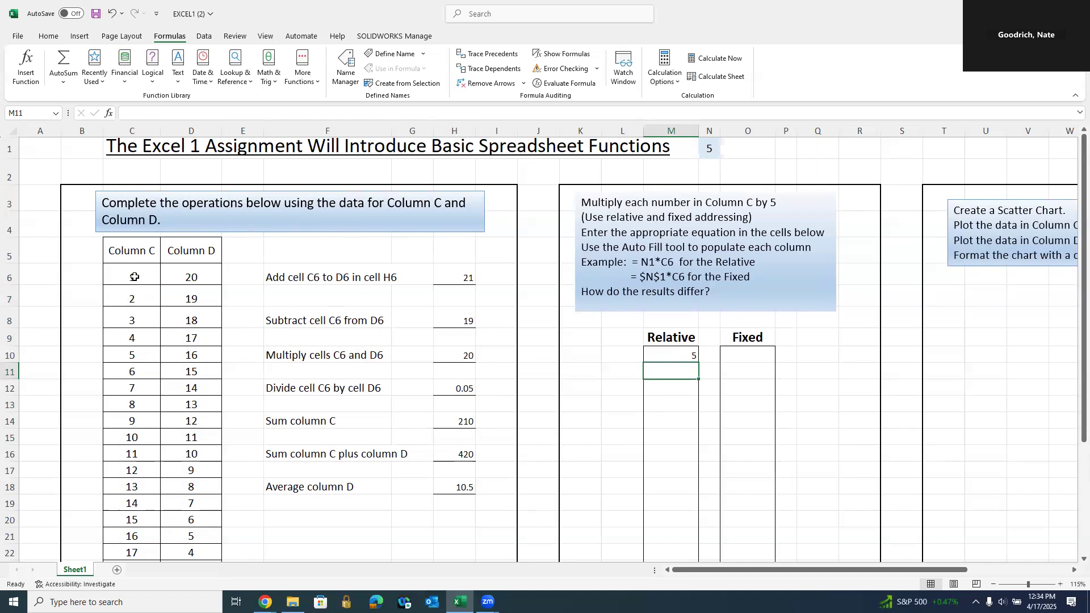
left_click(132, 300)
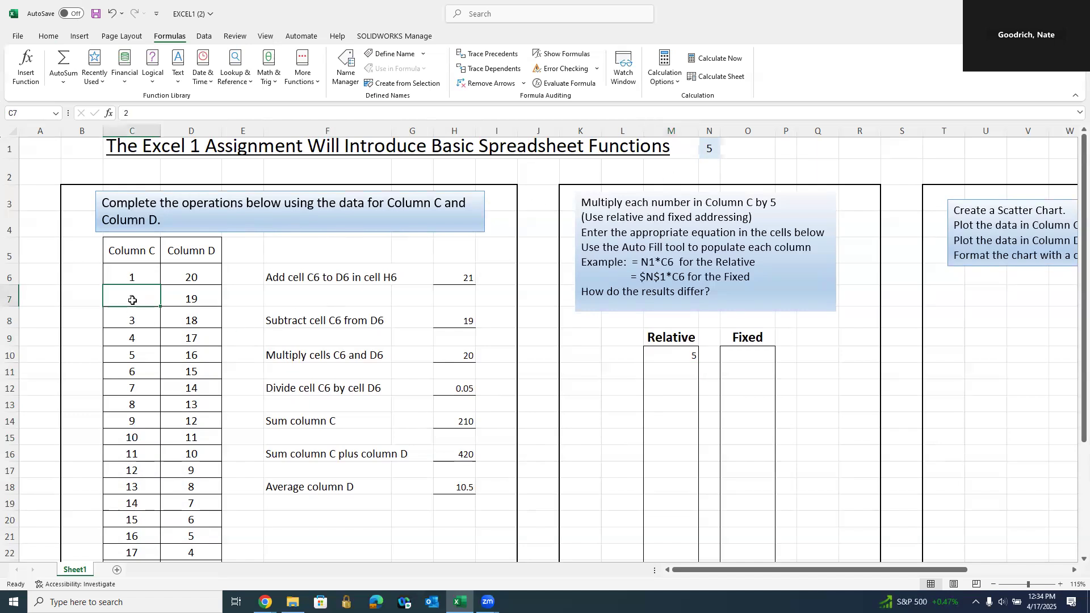
left_click(126, 320)
left_click(134, 337)
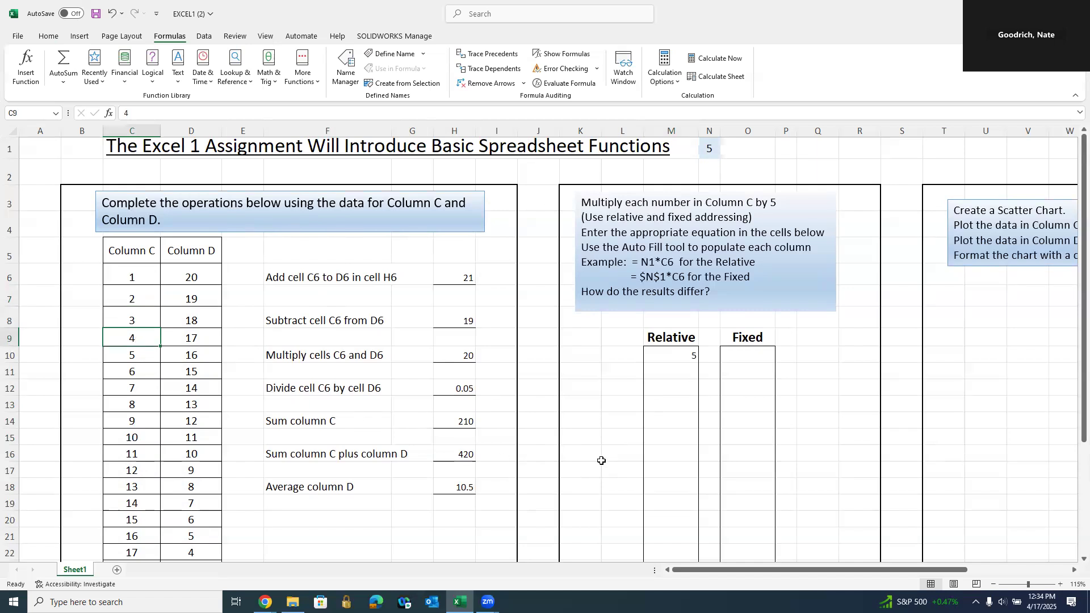
left_click(670, 372)
type("=")
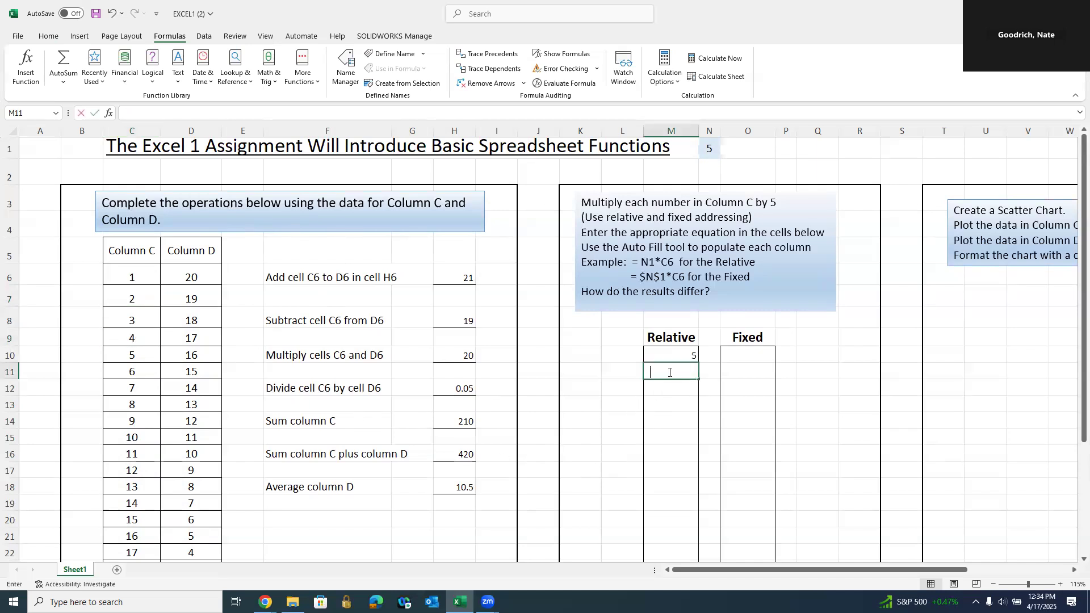
left_click(708, 149)
type("*")
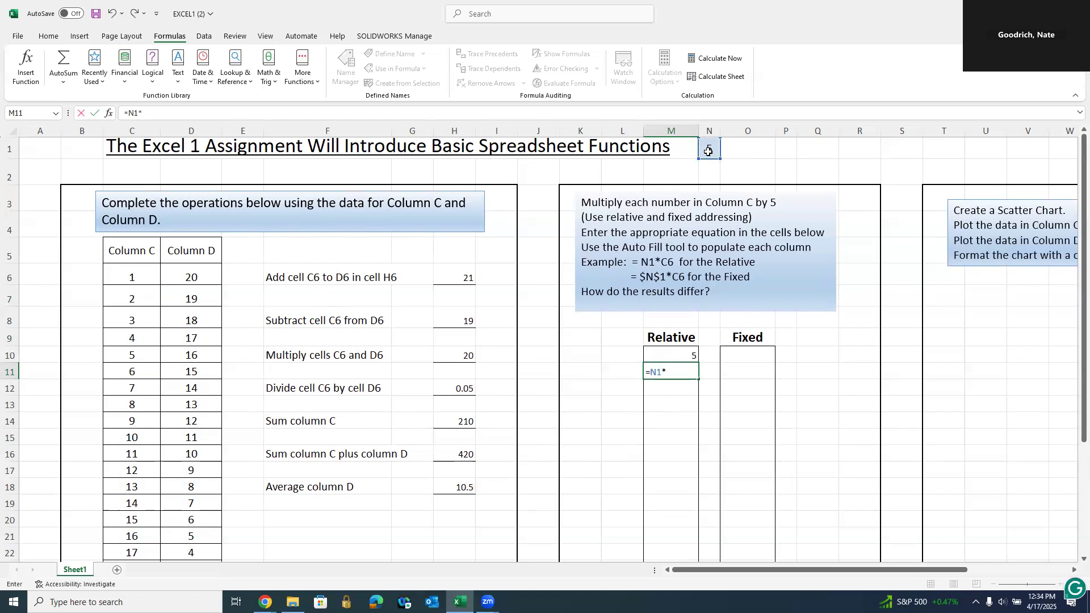
left_click(124, 295)
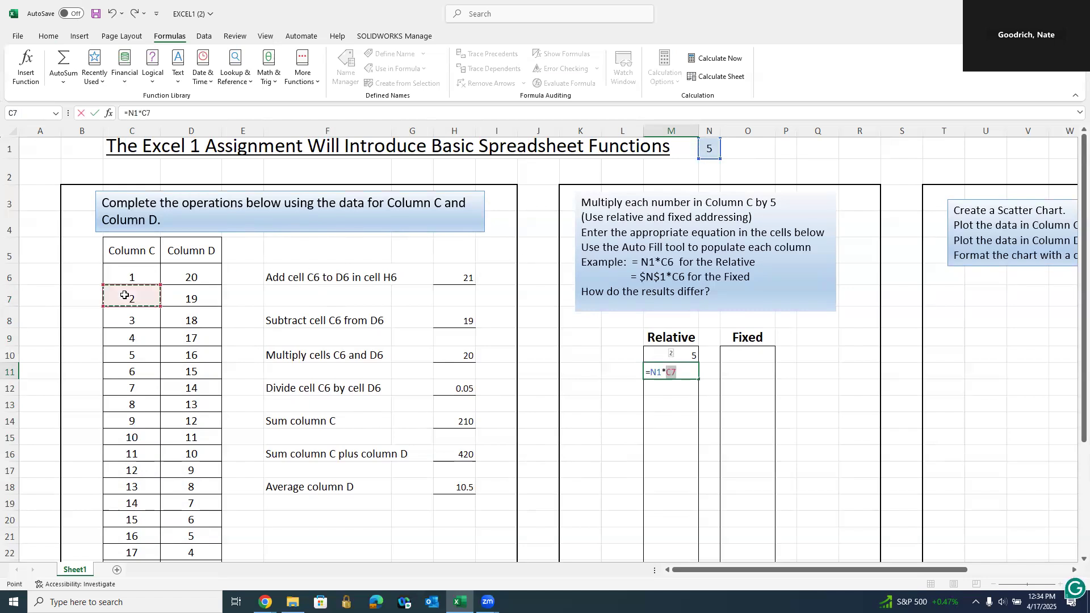
key("Return")
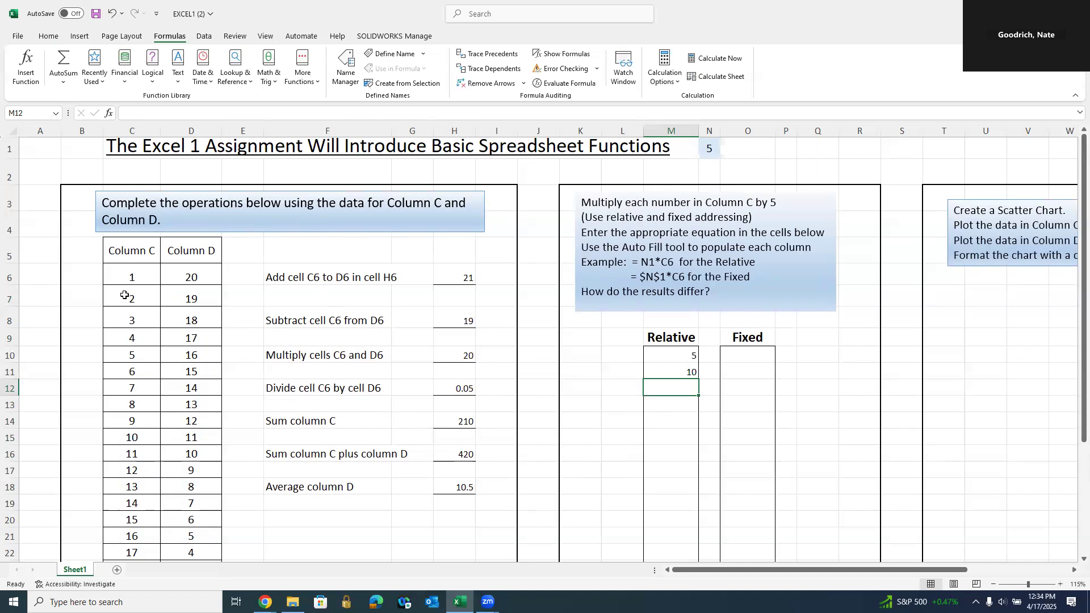
left_click(687, 356)
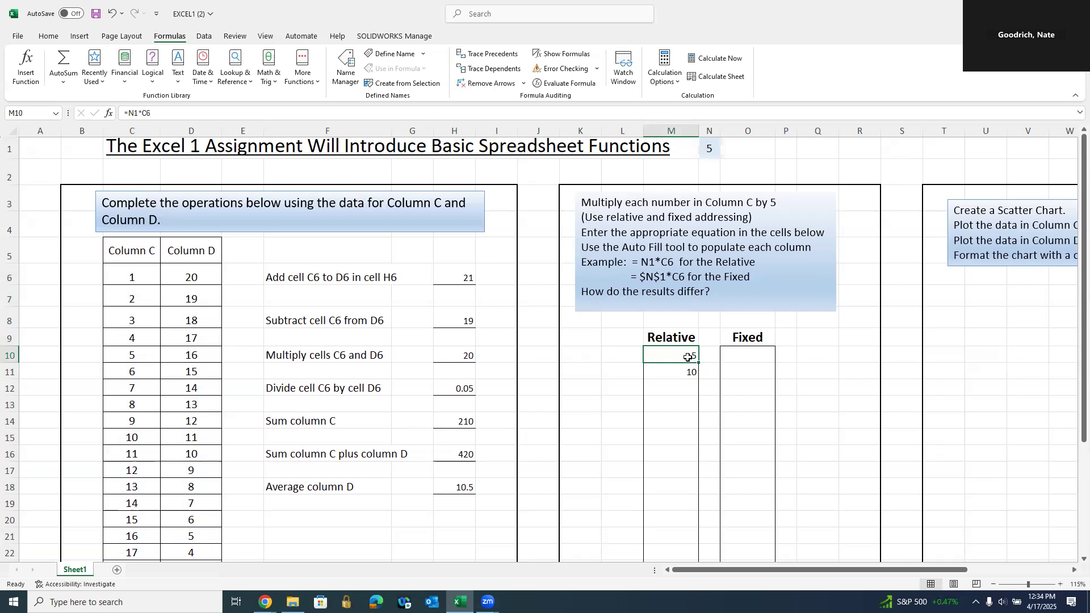
double_click(686, 355)
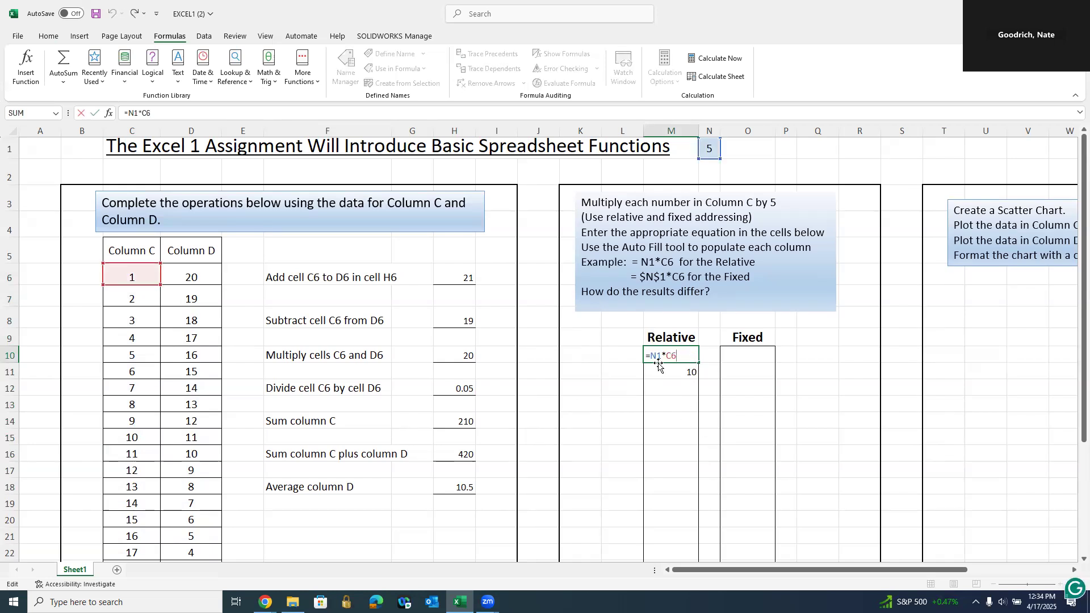
key("Return")
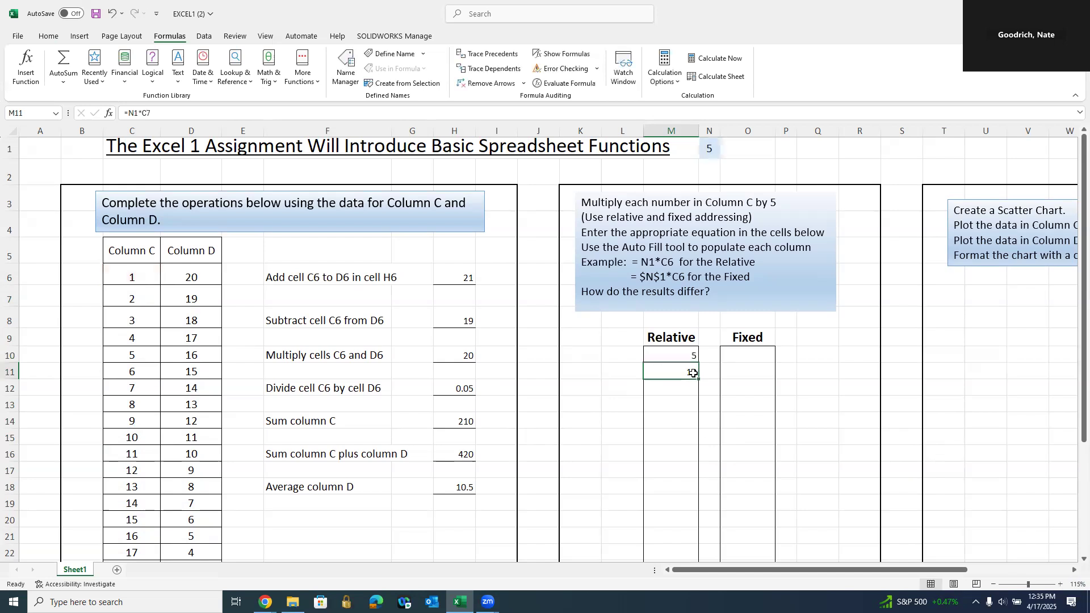
key("BackSpace")
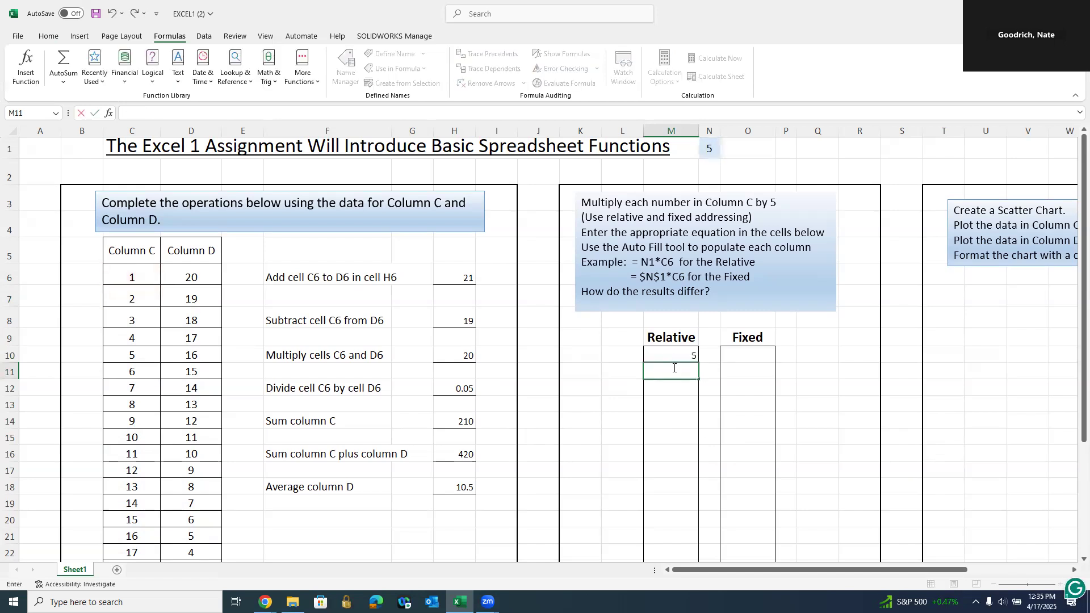
left_click(618, 404)
- Fill M10's =N1*C6 formula down to M14, then inspect M10's references
scroll(767, 431, "up", 2)
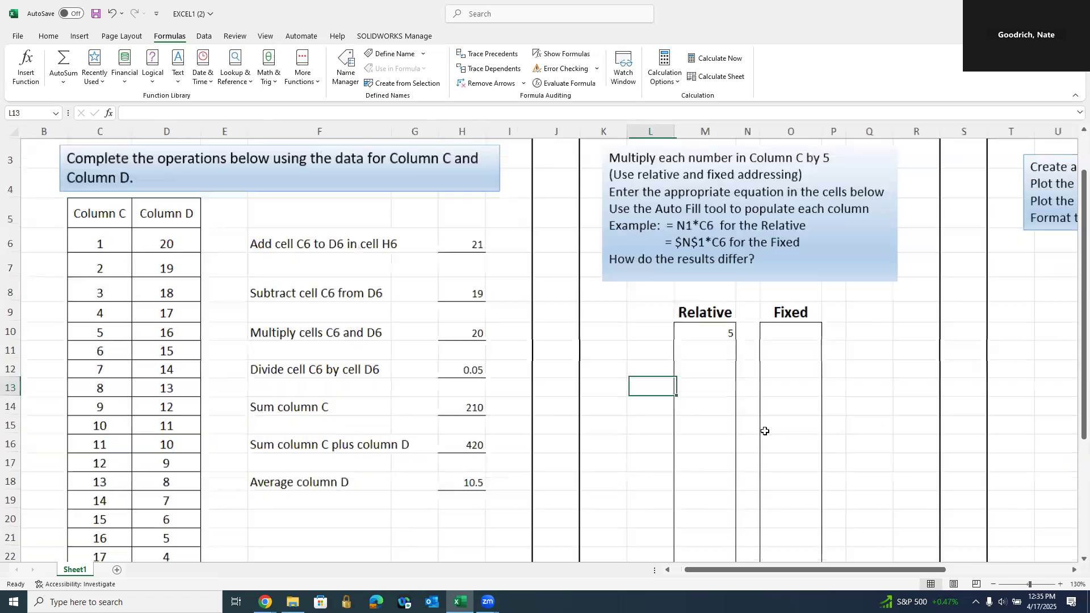
scroll(765, 432, "up", 1)
left_click(740, 319)
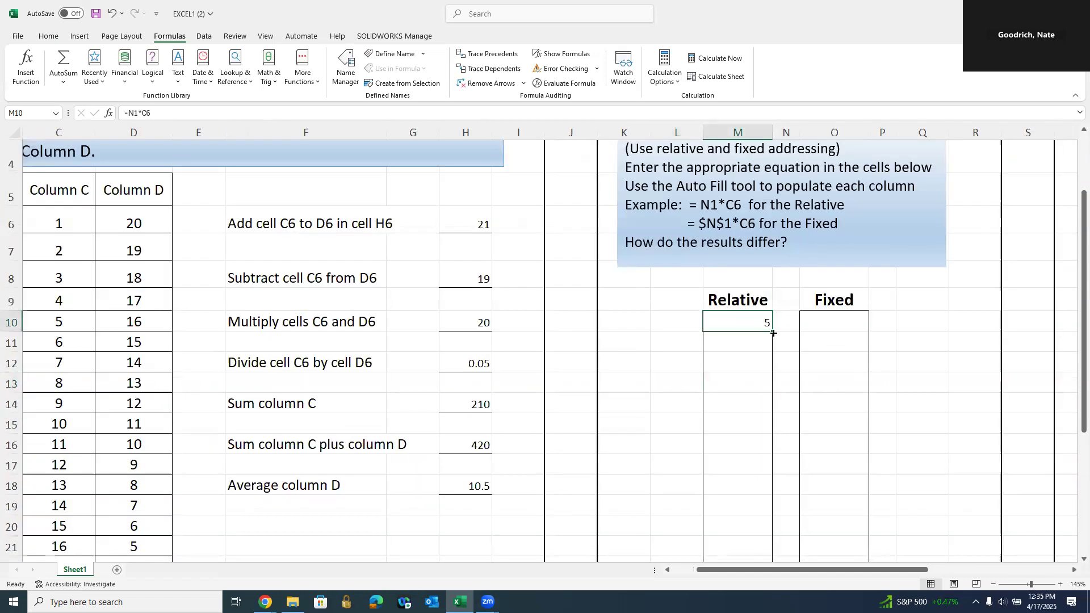
left_click_drag(773, 332, 774, 413)
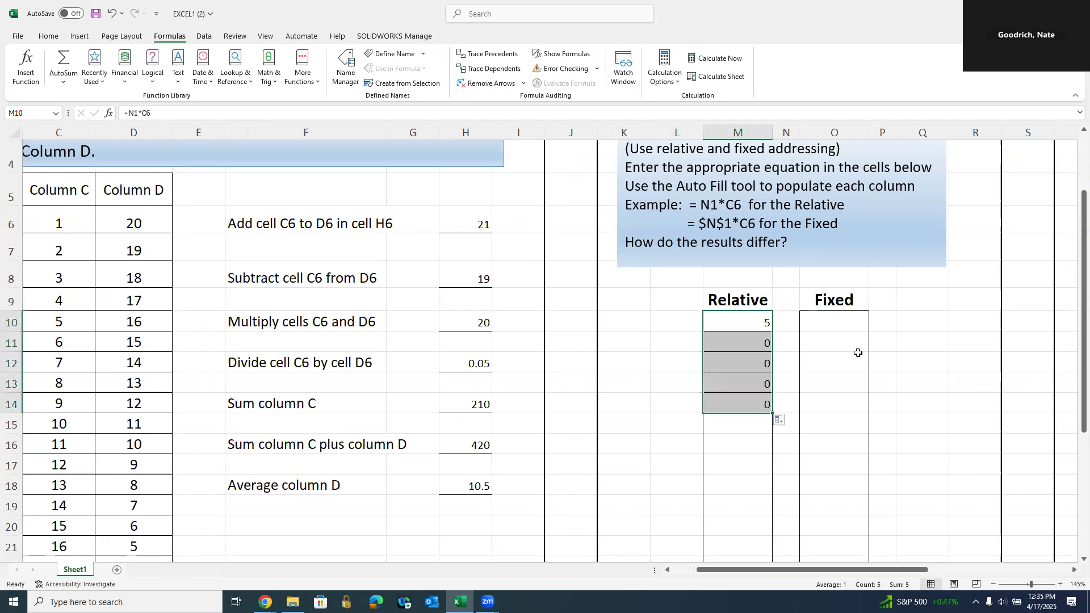
left_click(758, 325)
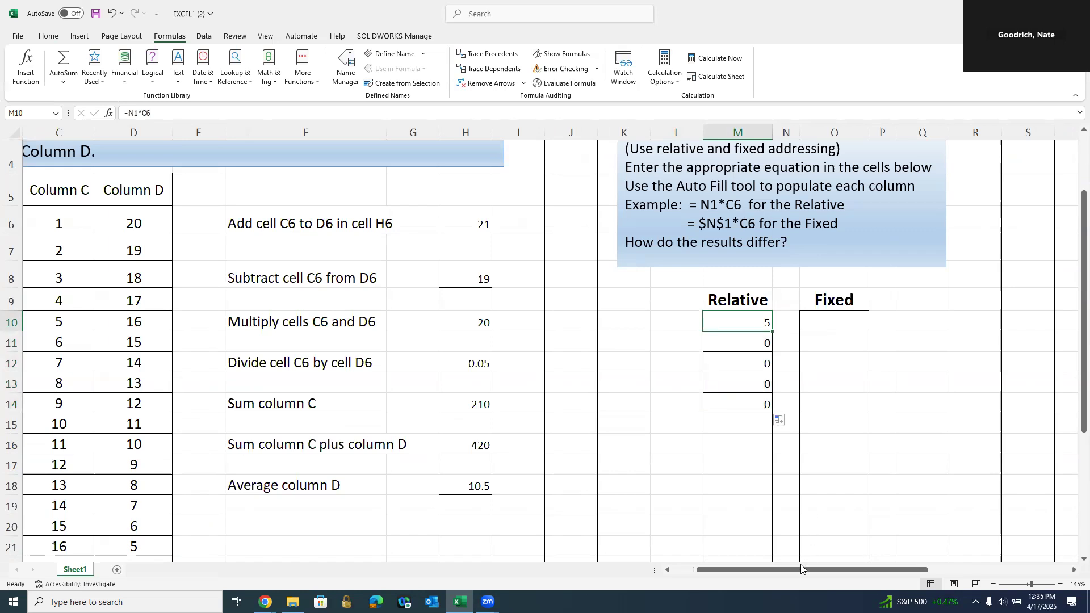
left_click_drag(782, 575, 765, 574)
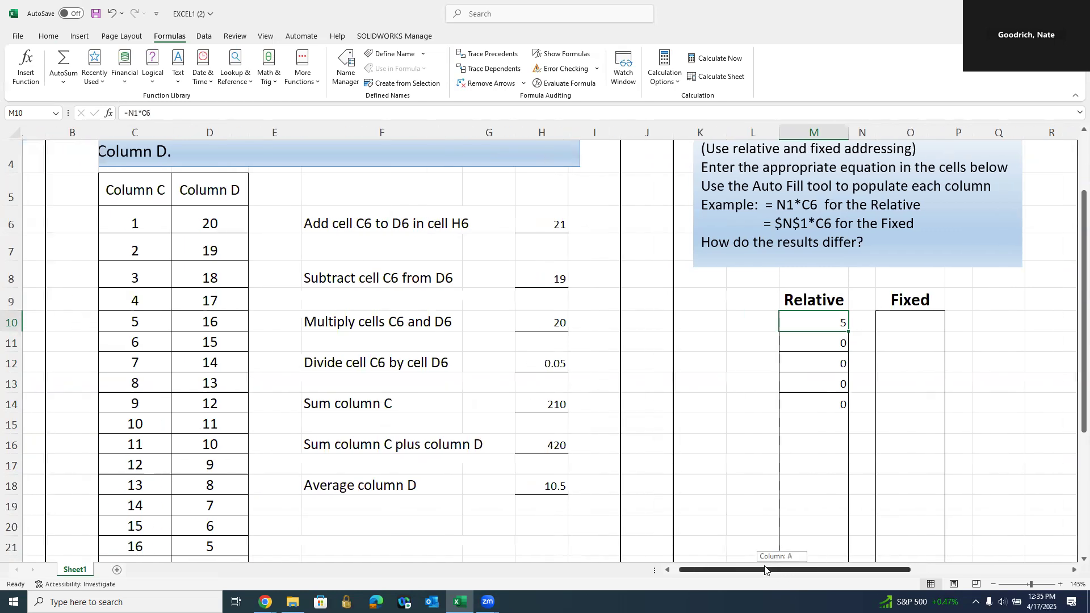
double_click(826, 322)
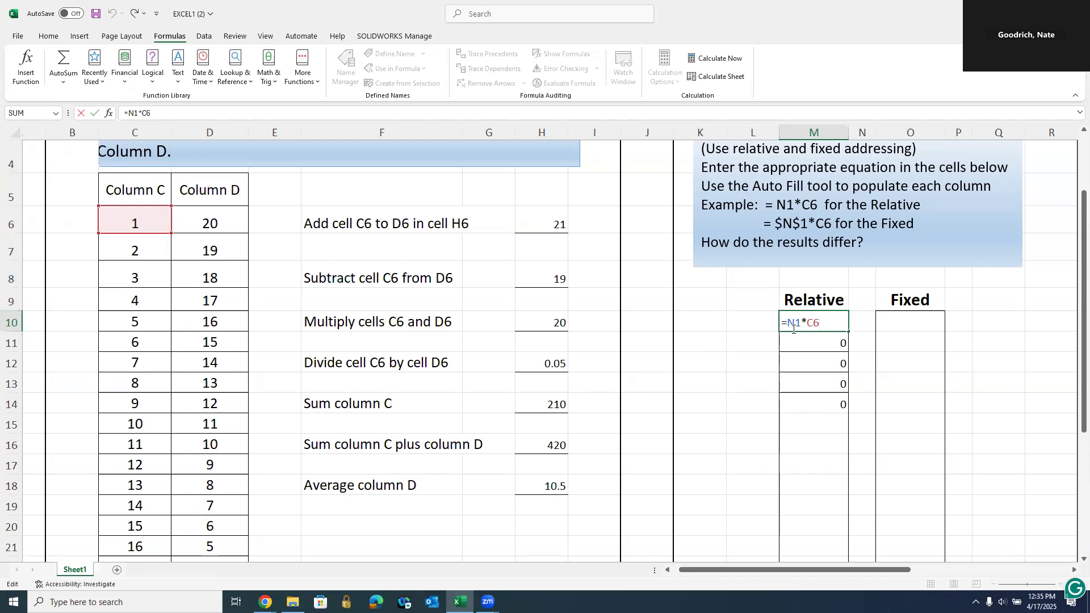
- Inspect the formulas in M10 and M11 to compare their shifted references
key("Escape")
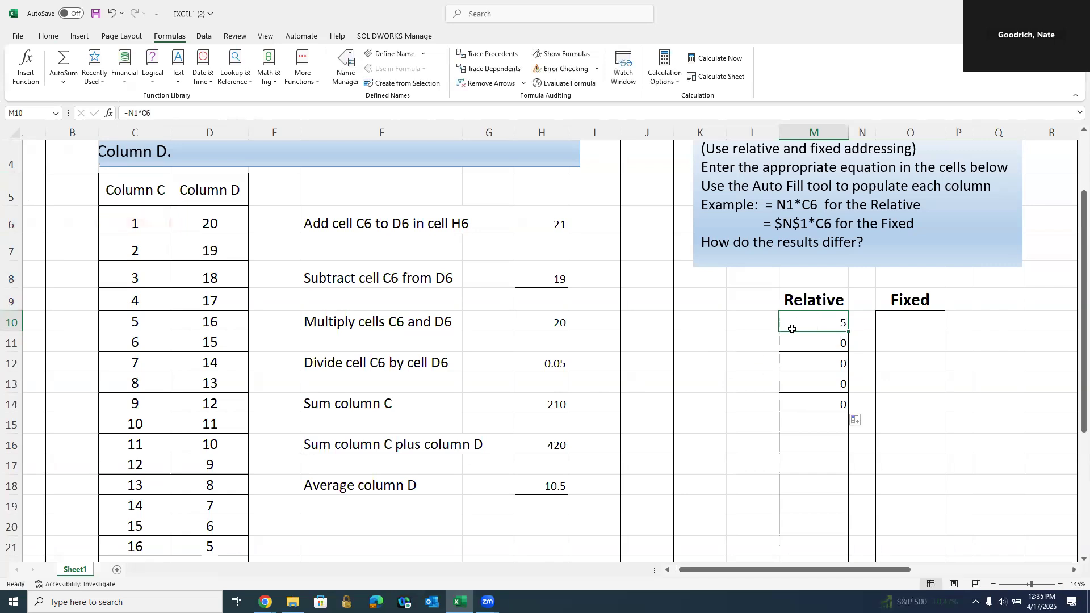
double_click(826, 324)
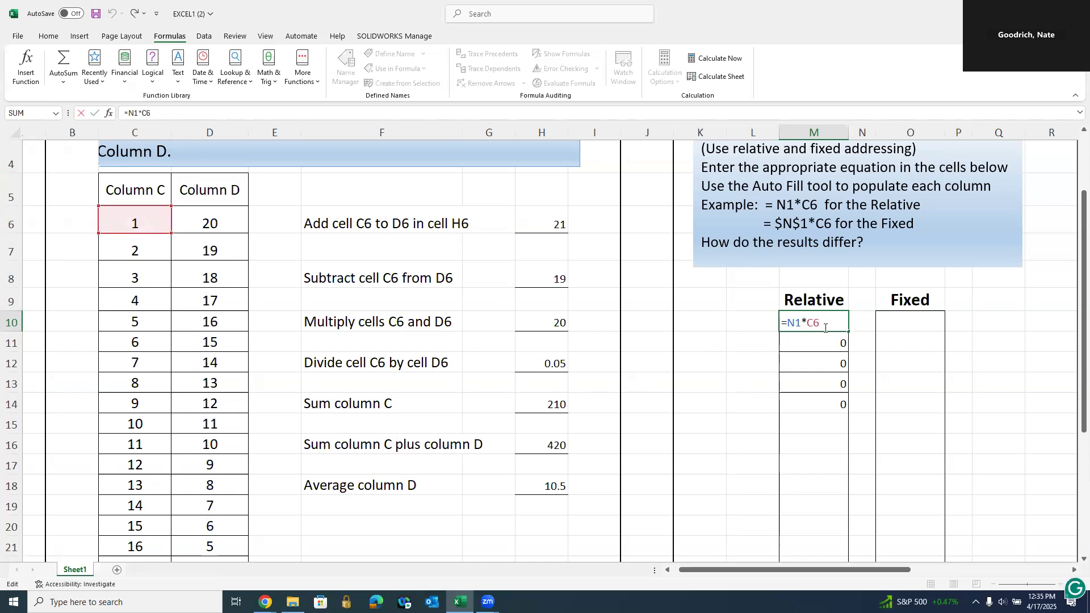
scroll(825, 328, "up", 1)
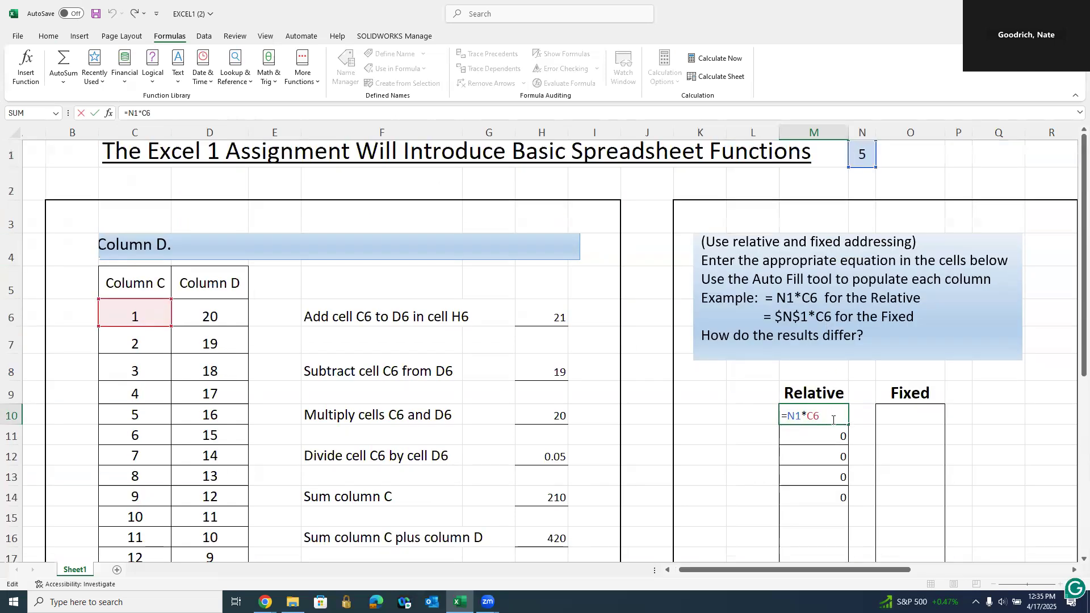
key("Escape")
left_click(825, 434)
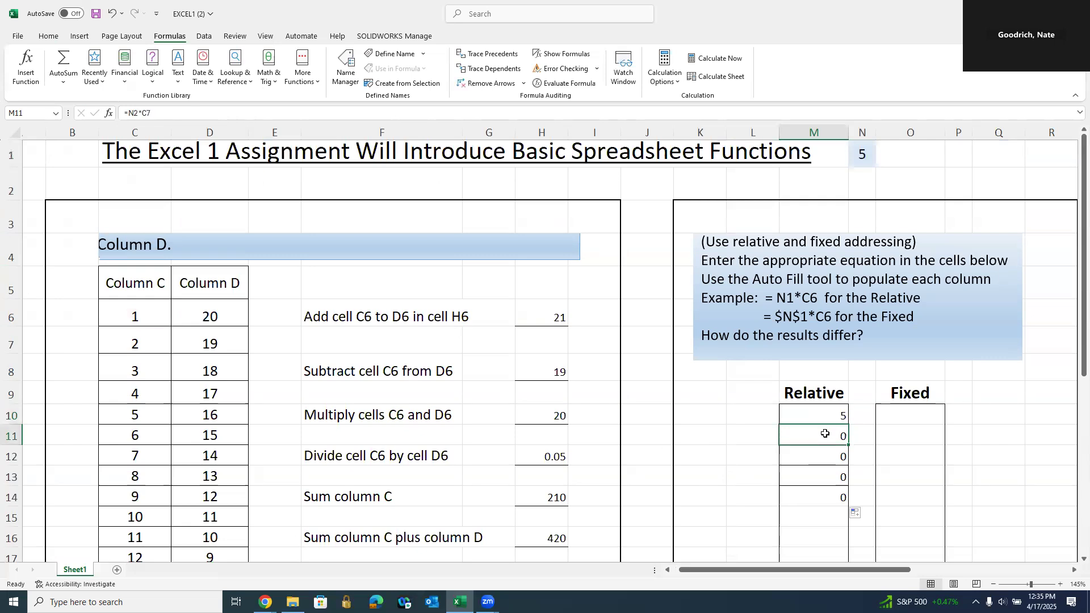
double_click(825, 434)
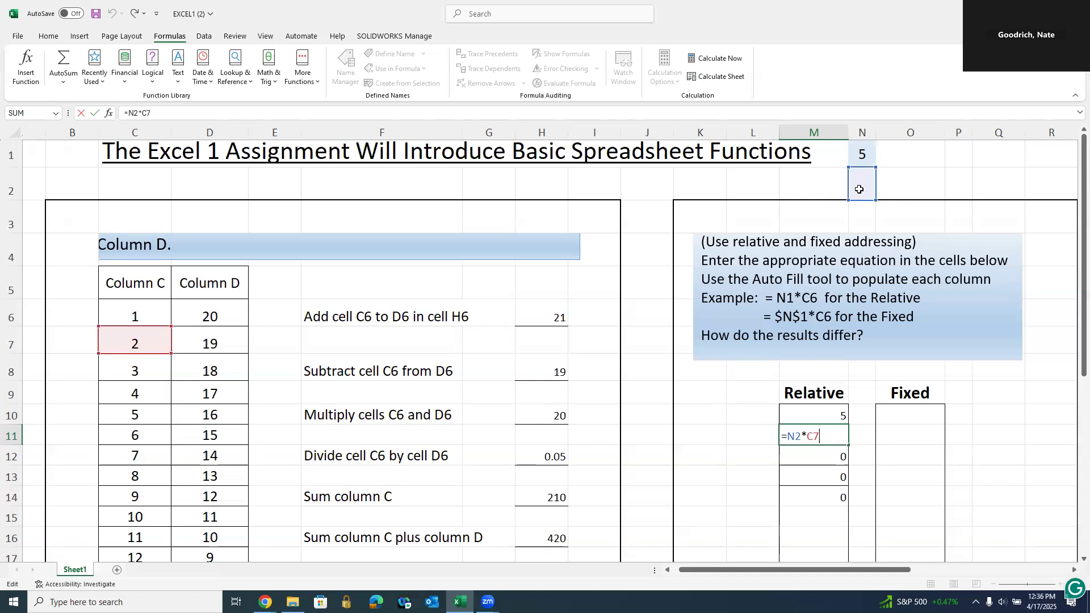
key("ctrl+Return")
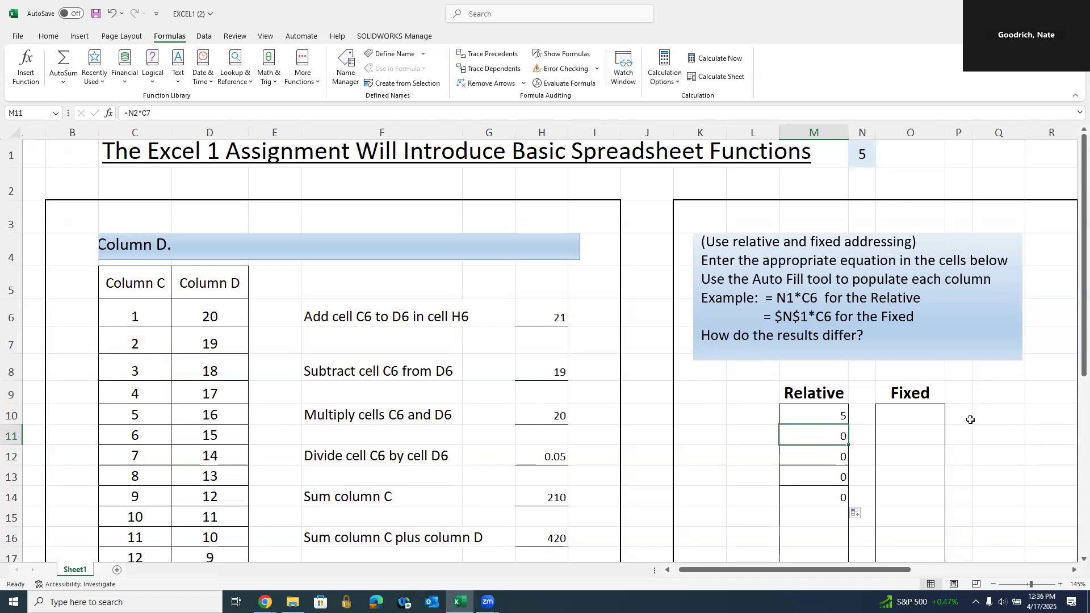
- Copy M10's formula sideways into N10, inspect it, then undo the copy
left_click(843, 418)
left_click_drag(848, 424, 873, 425)
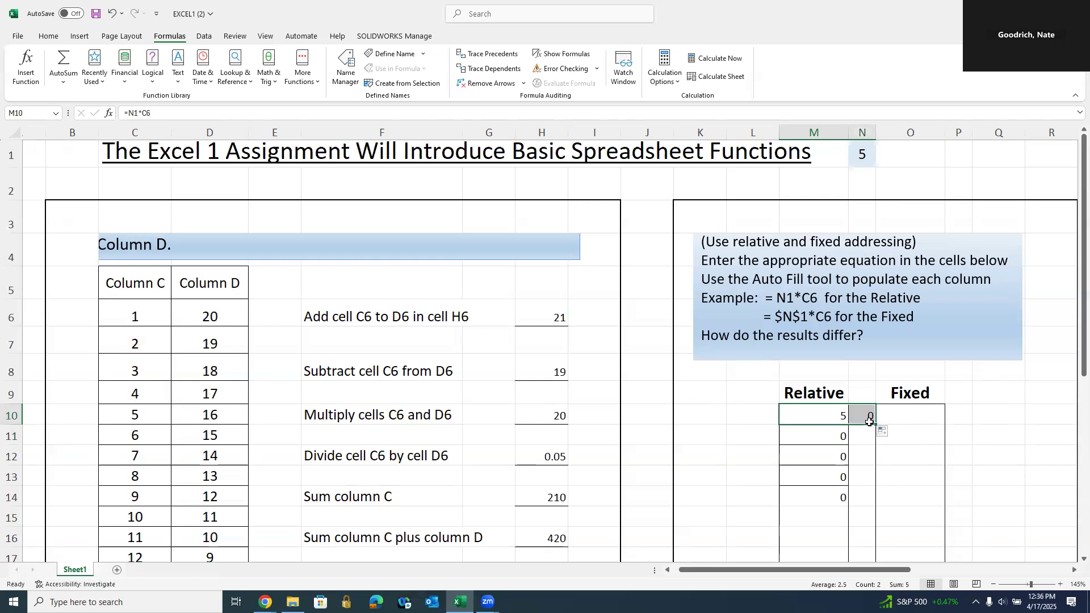
left_click(865, 416)
double_click(865, 416)
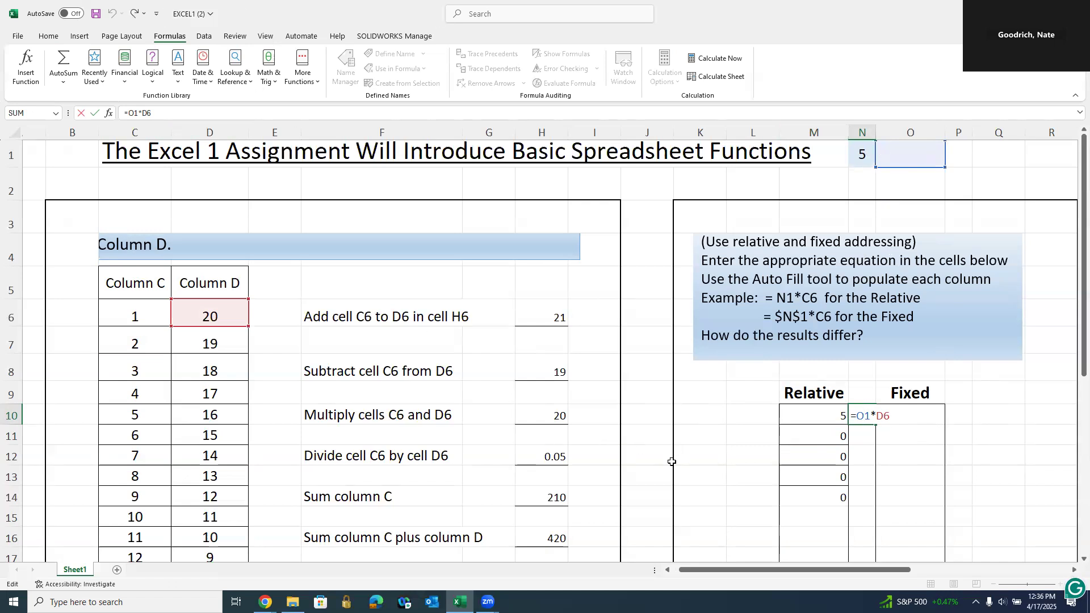
key("Return")
left_click(111, 14)
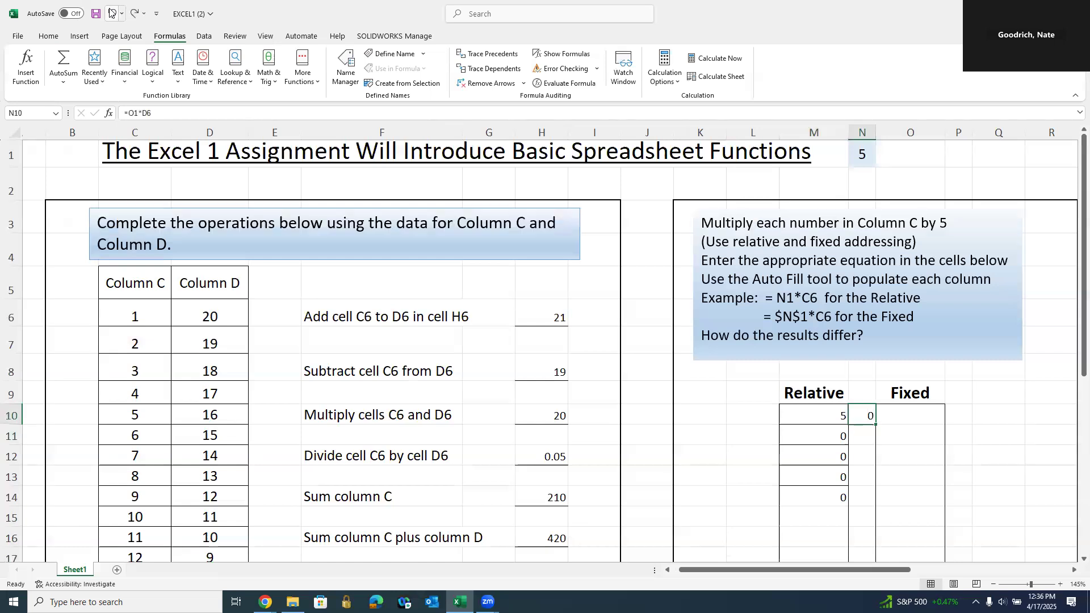
- Fill M10's Relative formula down twenty cells of column M
left_click(112, 14)
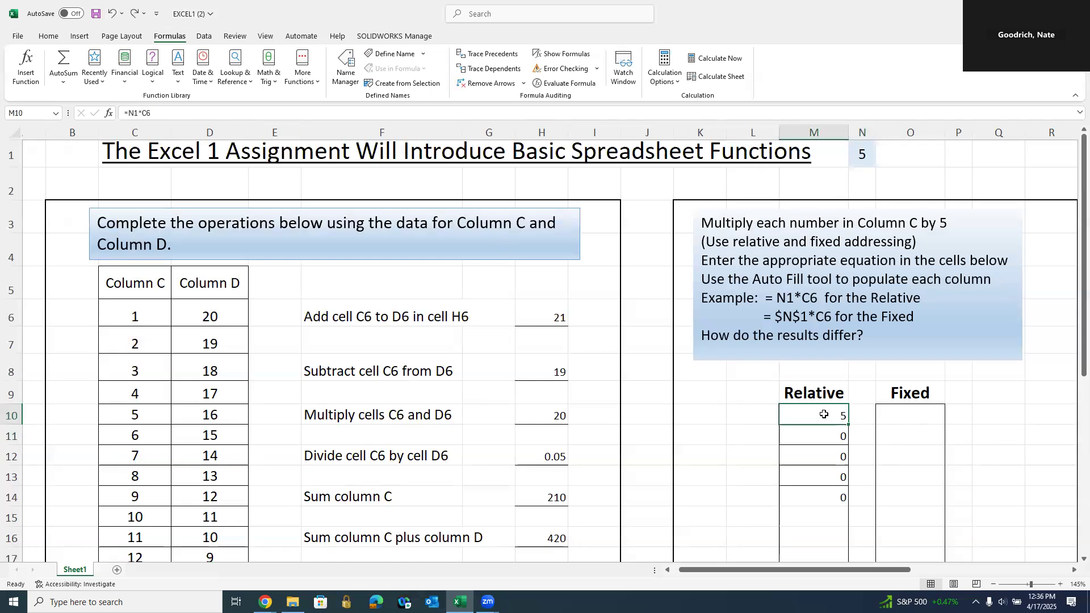
left_click_drag(848, 424, 843, 551)
scroll(963, 464, "up", 2)
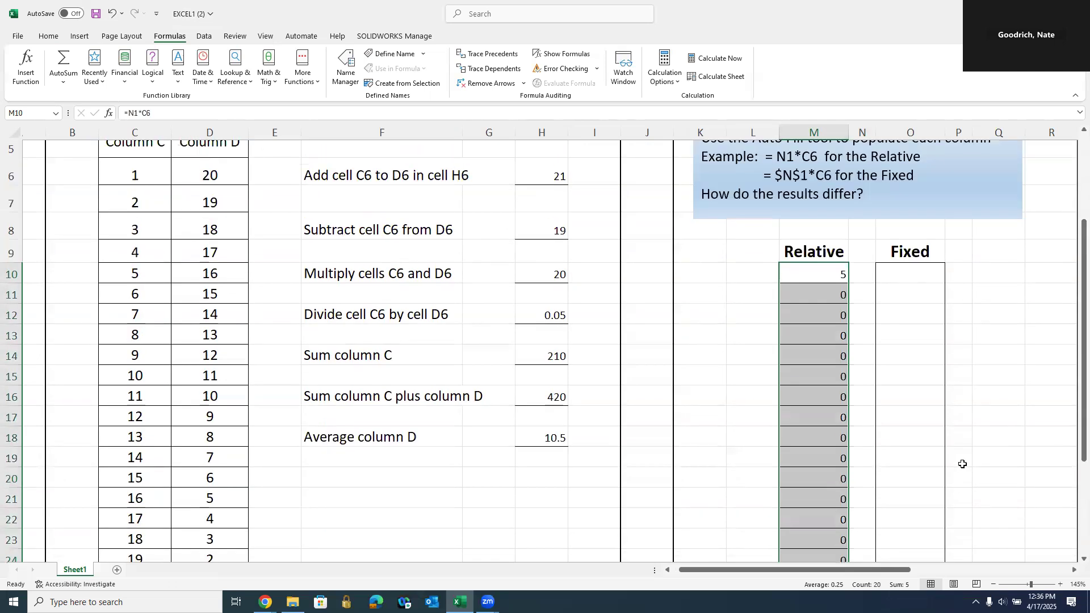
scroll(962, 463, "up", 2)
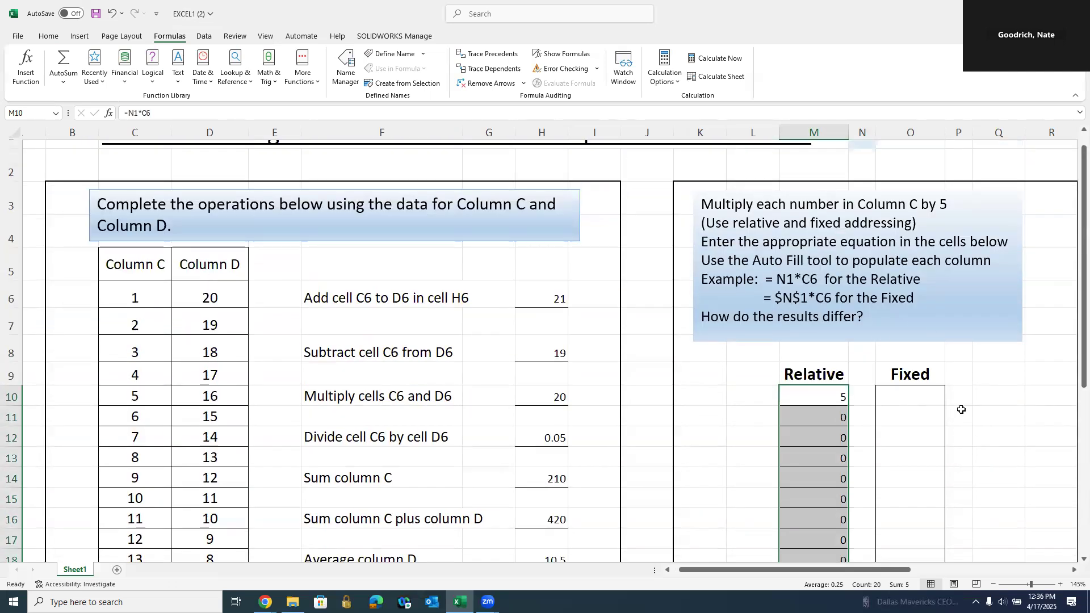
scroll(965, 416, "up", 1)
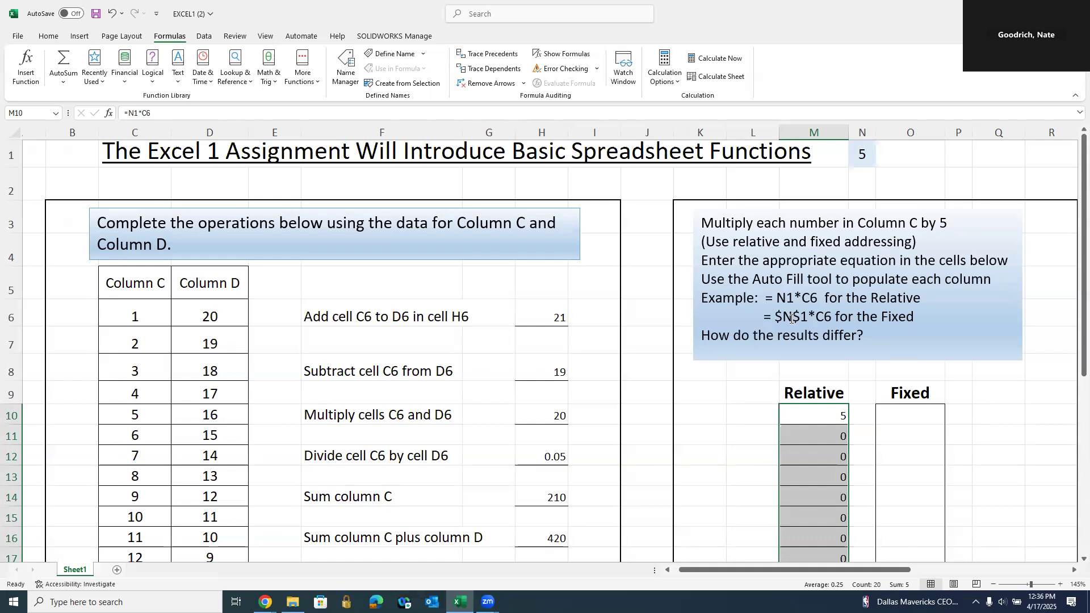
left_click(910, 414)
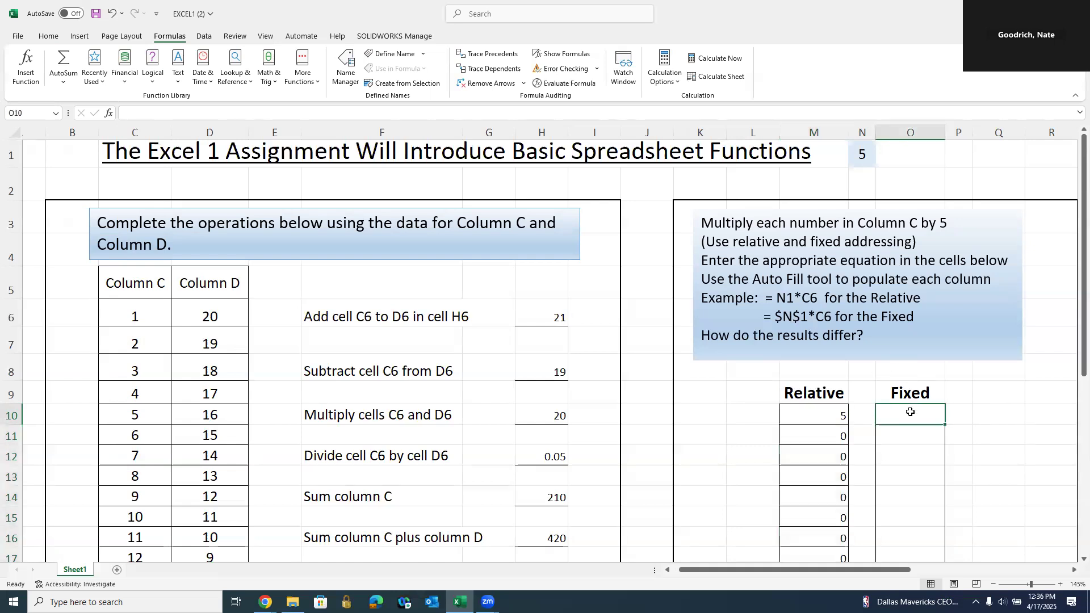
- Enter =$N$1*C6 in O10, anchoring the N1 multiplier, so it shows 5
type("=")
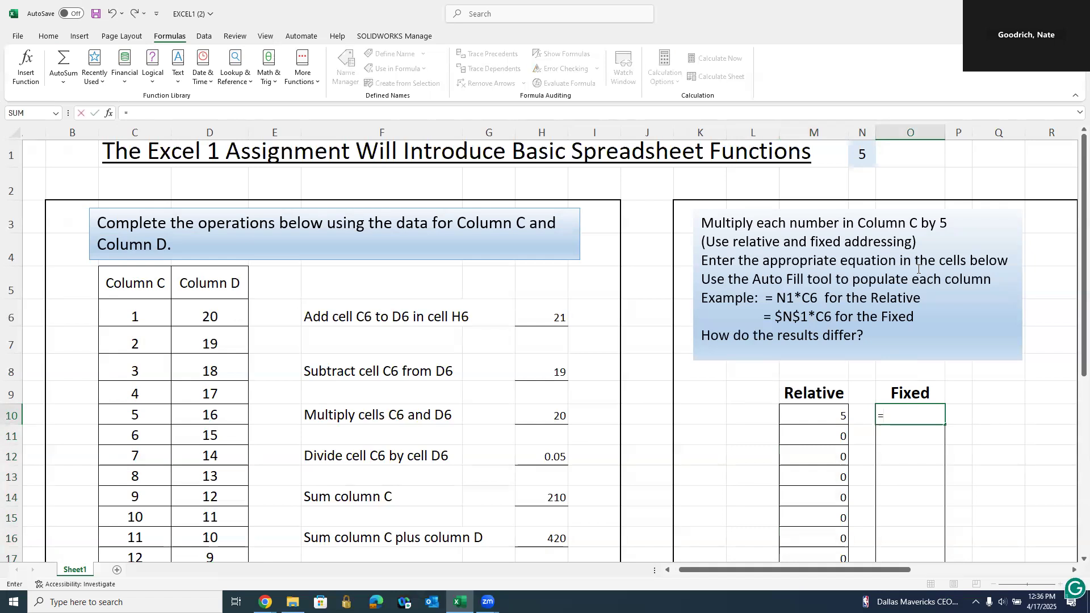
left_click(860, 155)
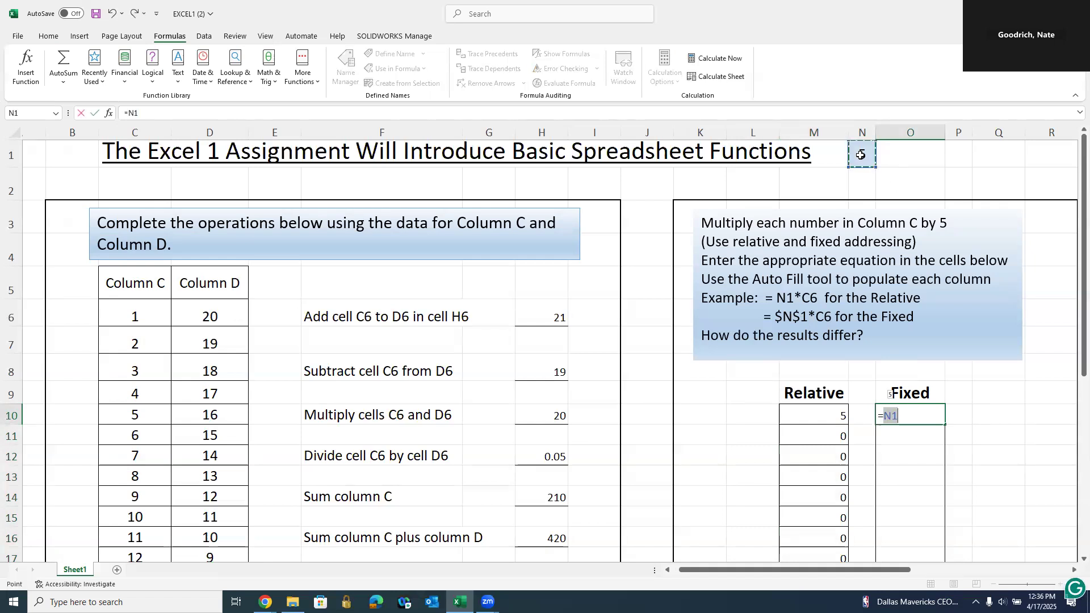
type("*")
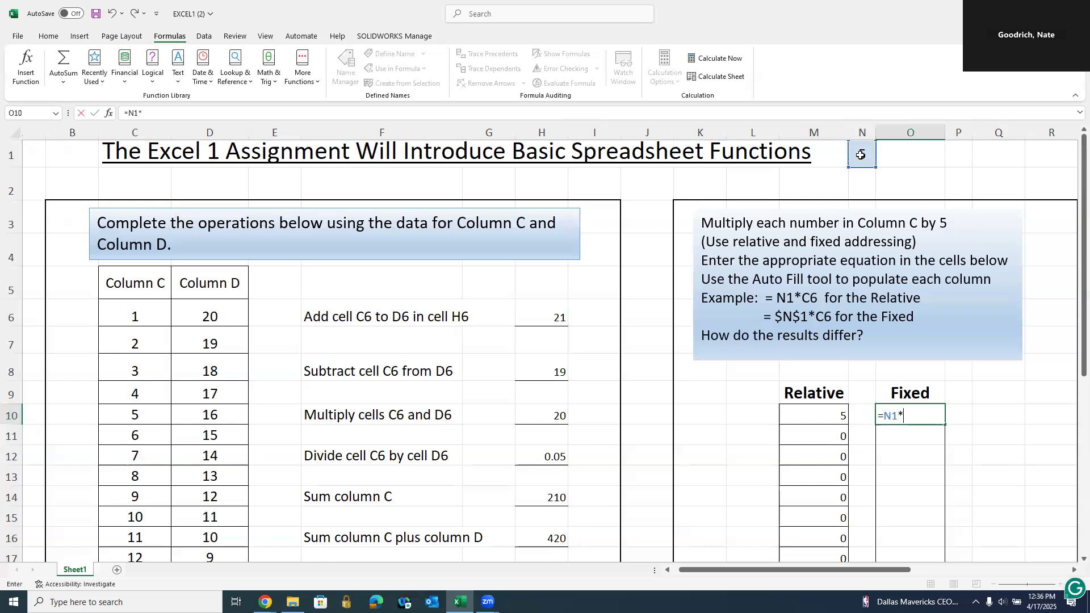
left_click(131, 323)
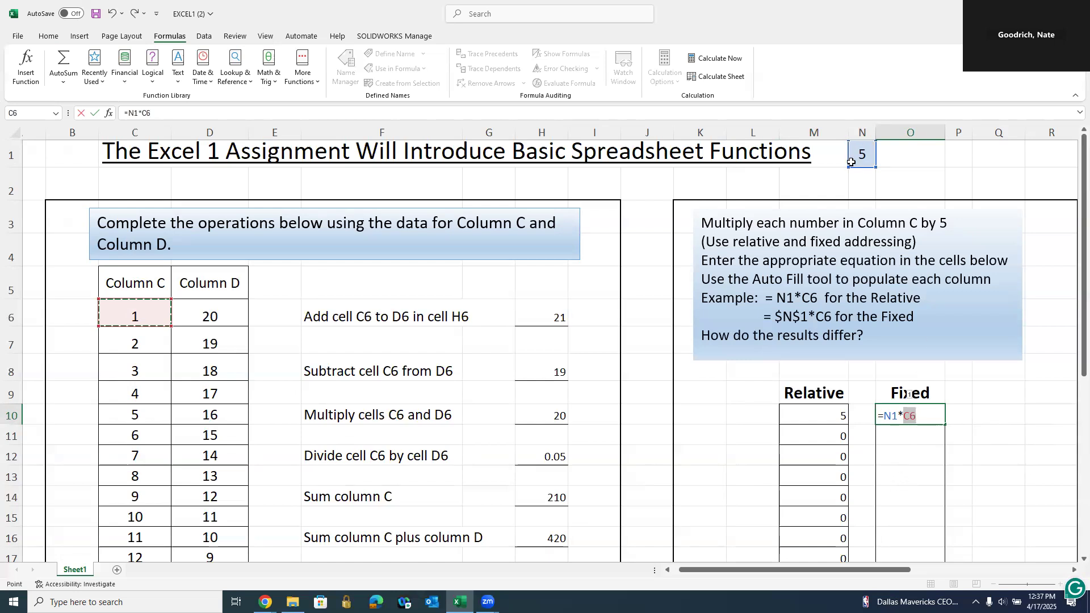
left_click(899, 406)
type("$")
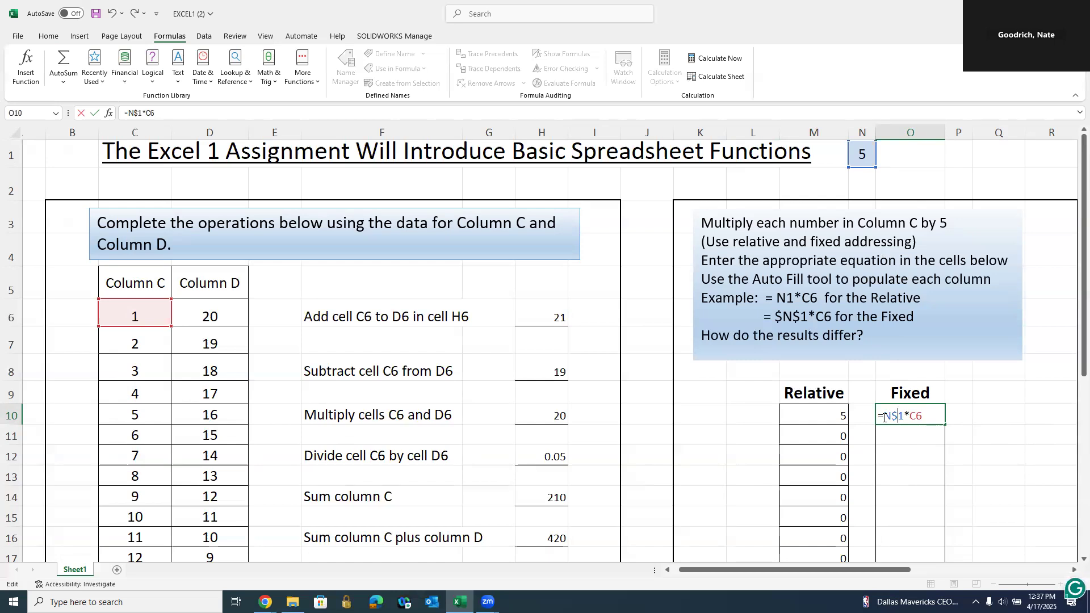
left_click(884, 417)
type("$")
key("Return")
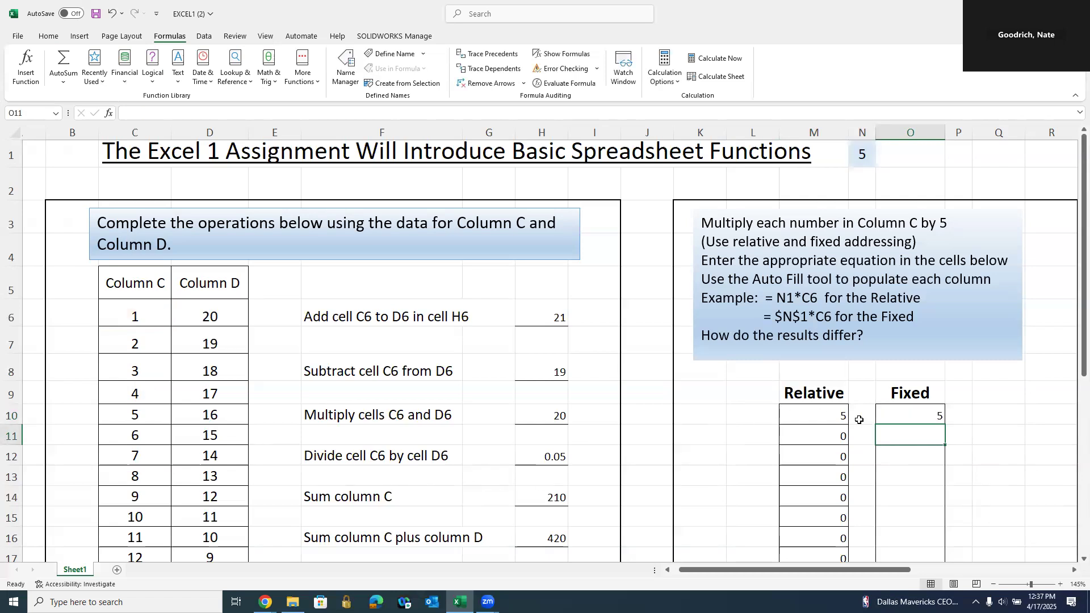
- Fill O10's fixed formula down to O29 and check O29 holds =$N$1*C25
left_click(904, 414)
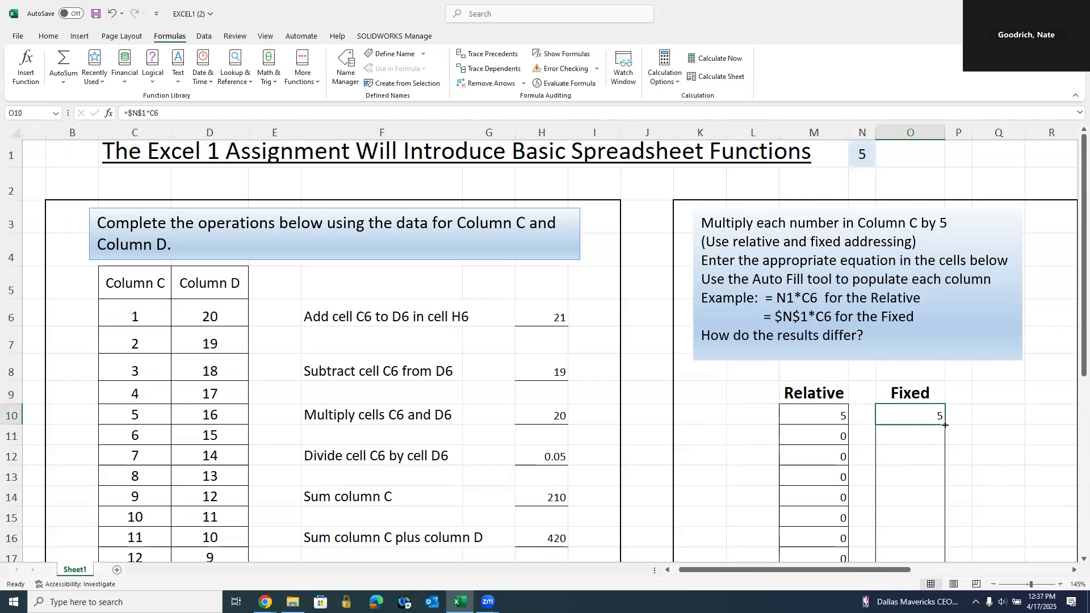
left_click_drag(945, 425, 928, 530)
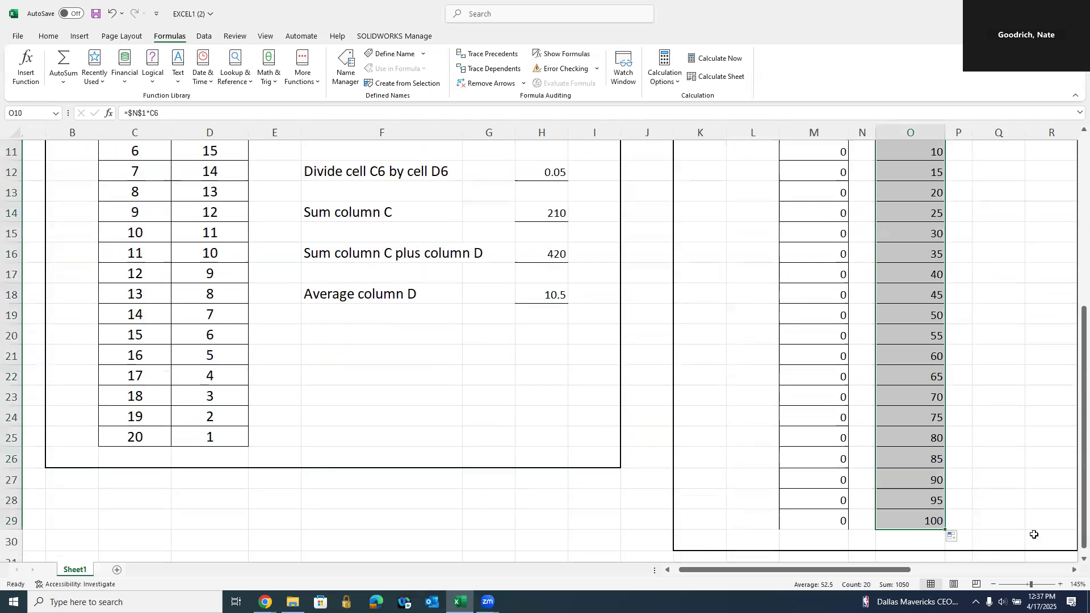
scroll(1003, 498, "up", 3)
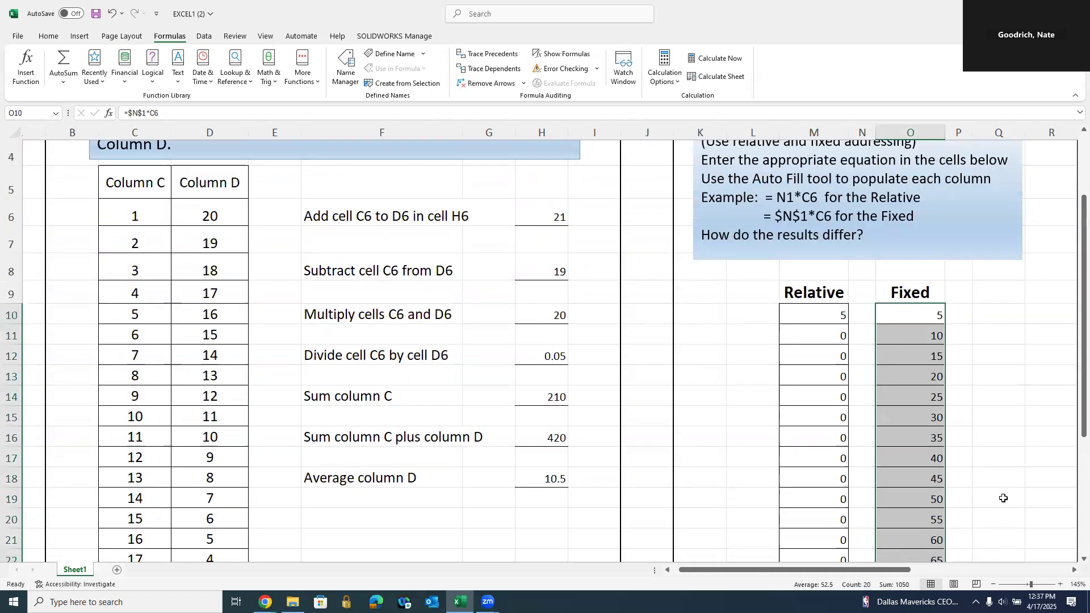
scroll(1003, 498, "down", 3)
double_click(931, 460)
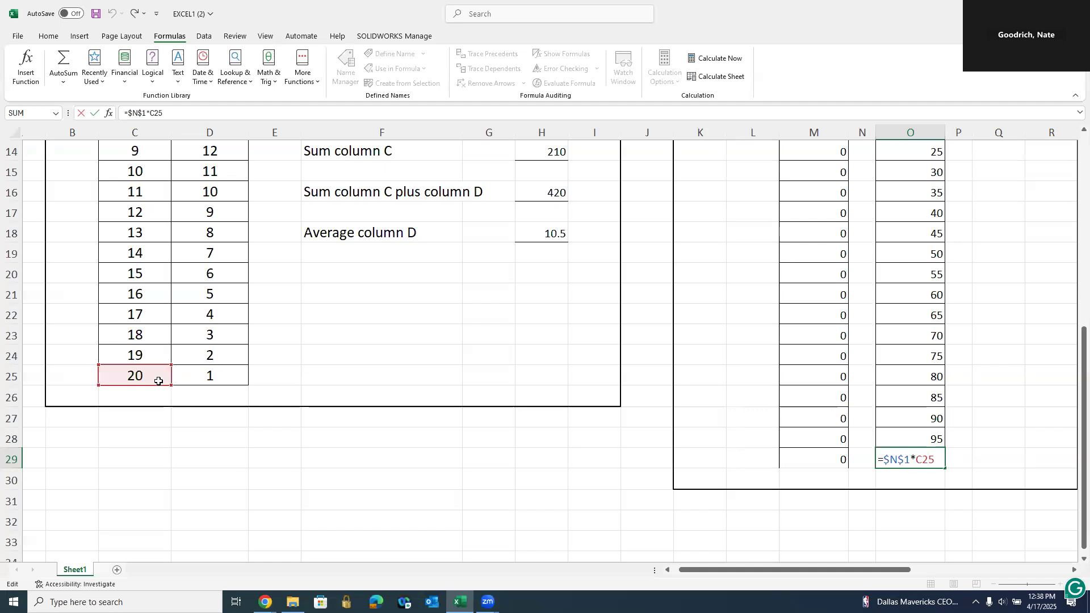
key("Return")
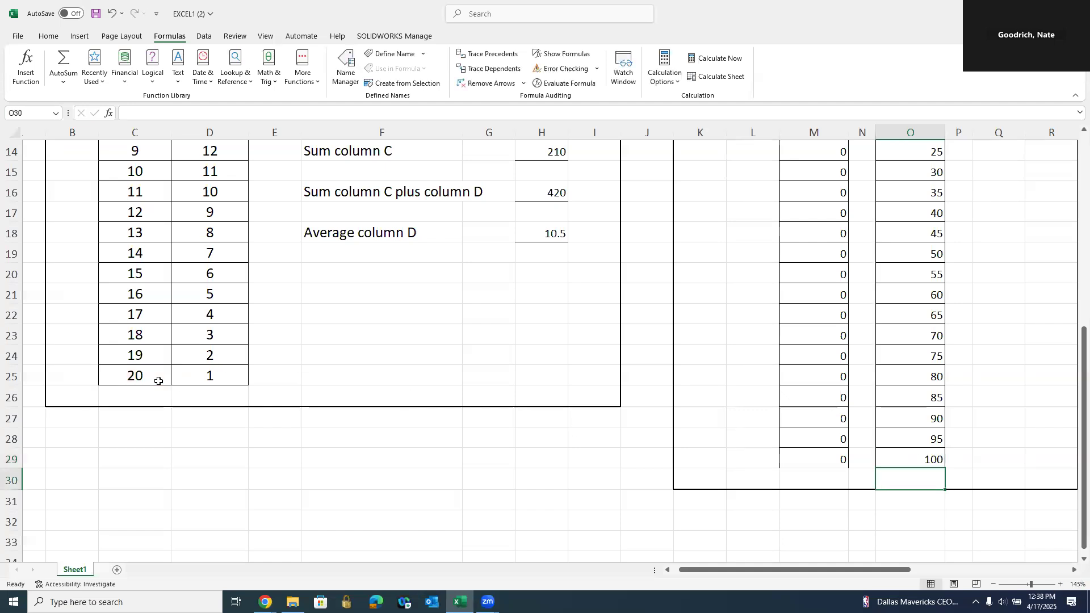
scroll(469, 455, "down", 2, "ctrl")
scroll(470, 457, "up", 4, "ctrl")
scroll(470, 457, "down", 3, "ctrl")
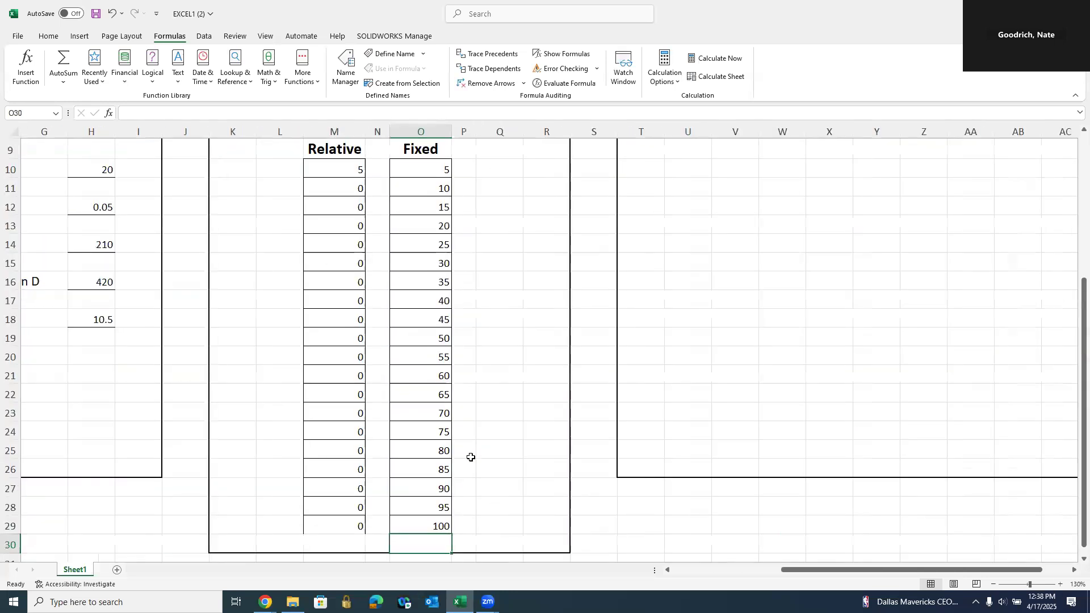
scroll(470, 457, "down", 2, "ctrl")
left_click(746, 513)
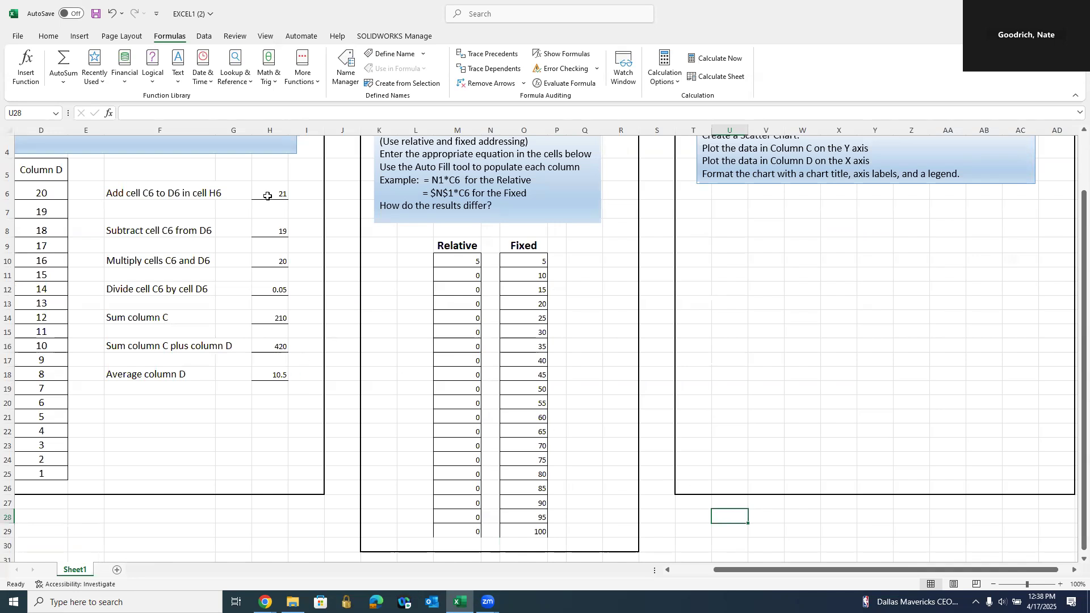
left_click_drag(142, 193, 281, 379)
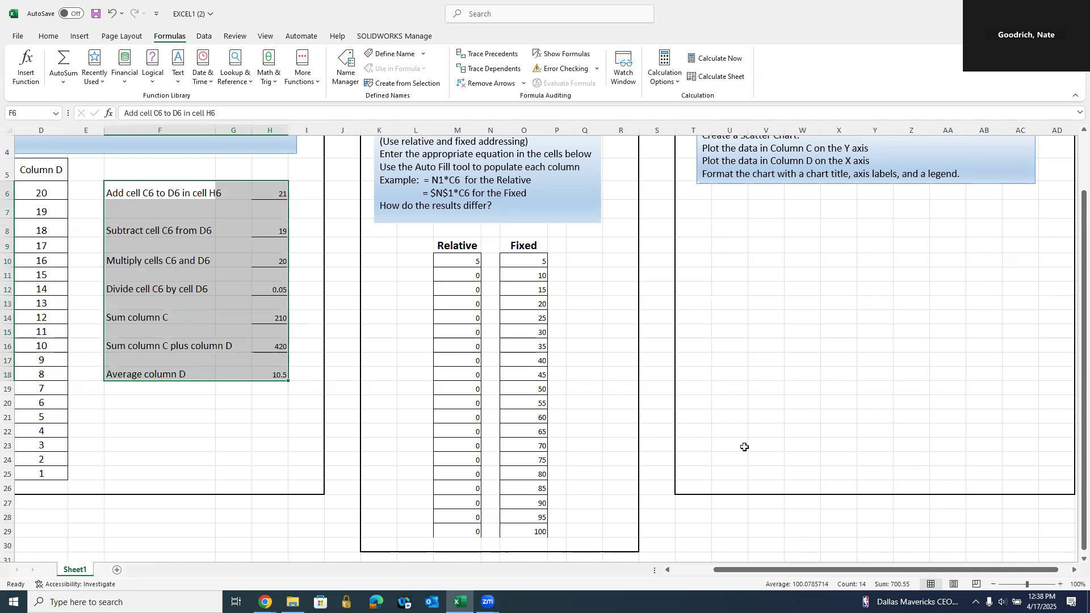
scroll(745, 448, "up", 1)
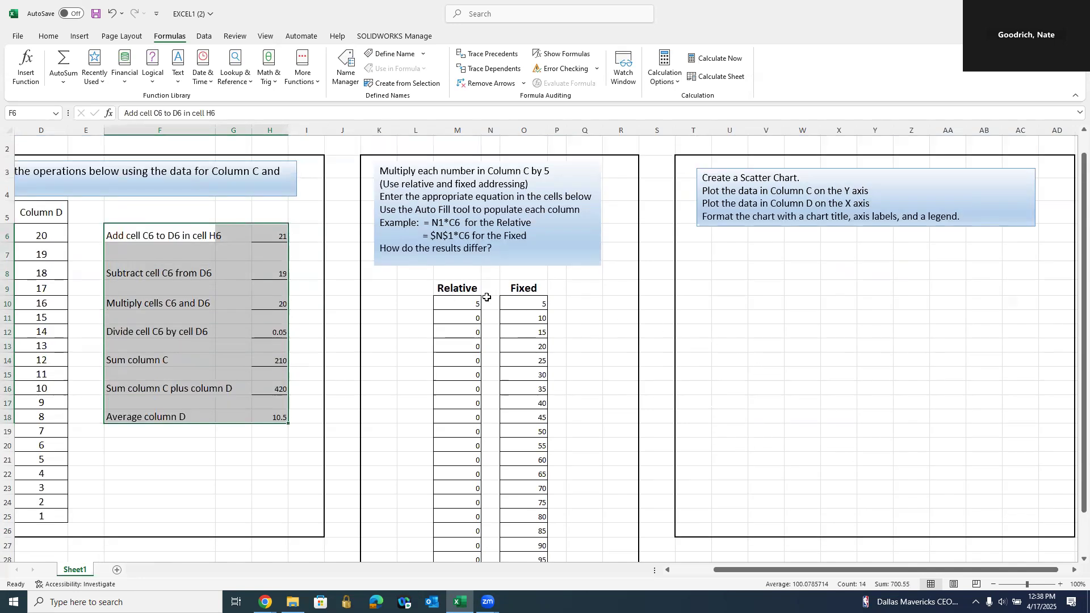
left_click(452, 302)
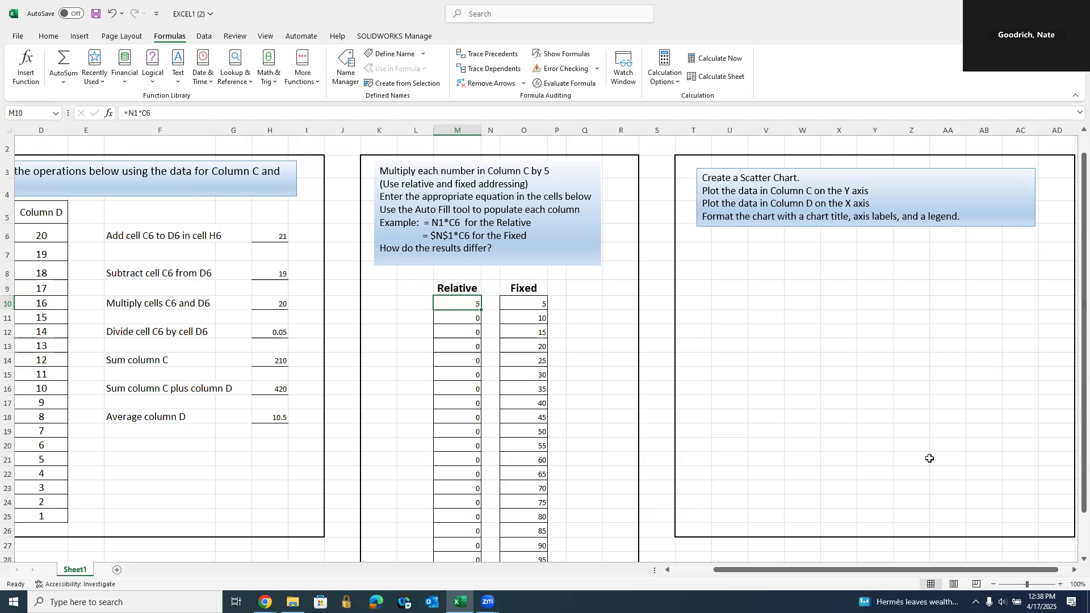
scroll(925, 457, "down", 2)
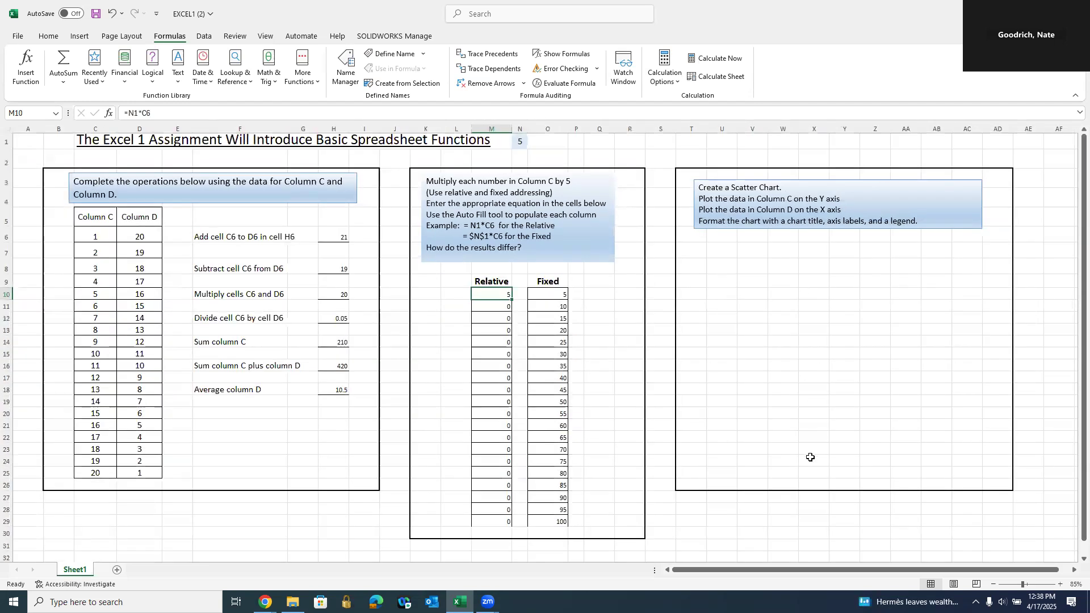
left_click_drag(834, 572, 870, 574)
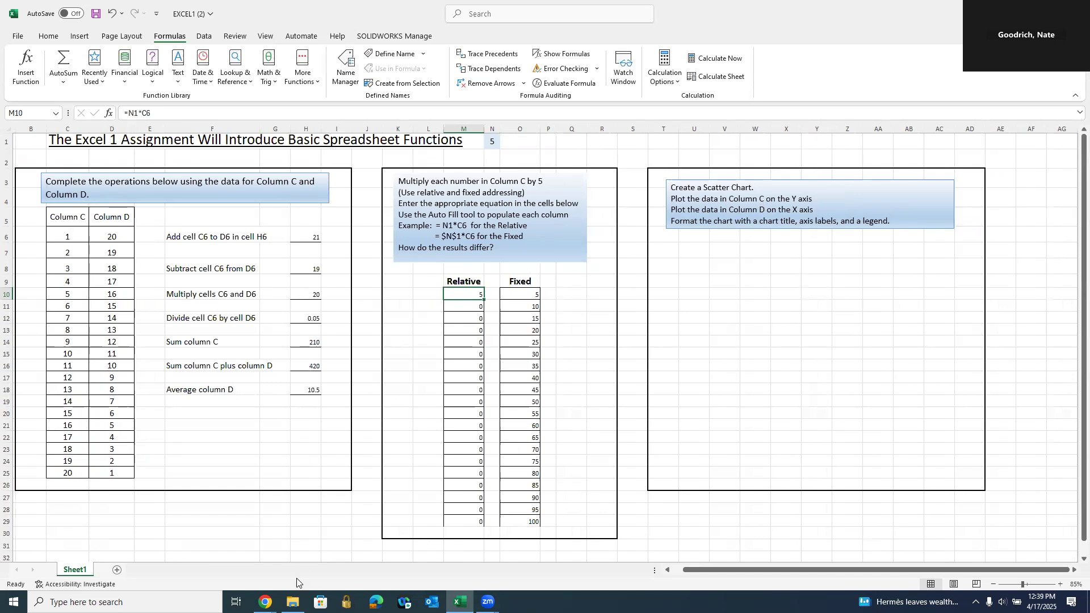
left_click(265, 601)
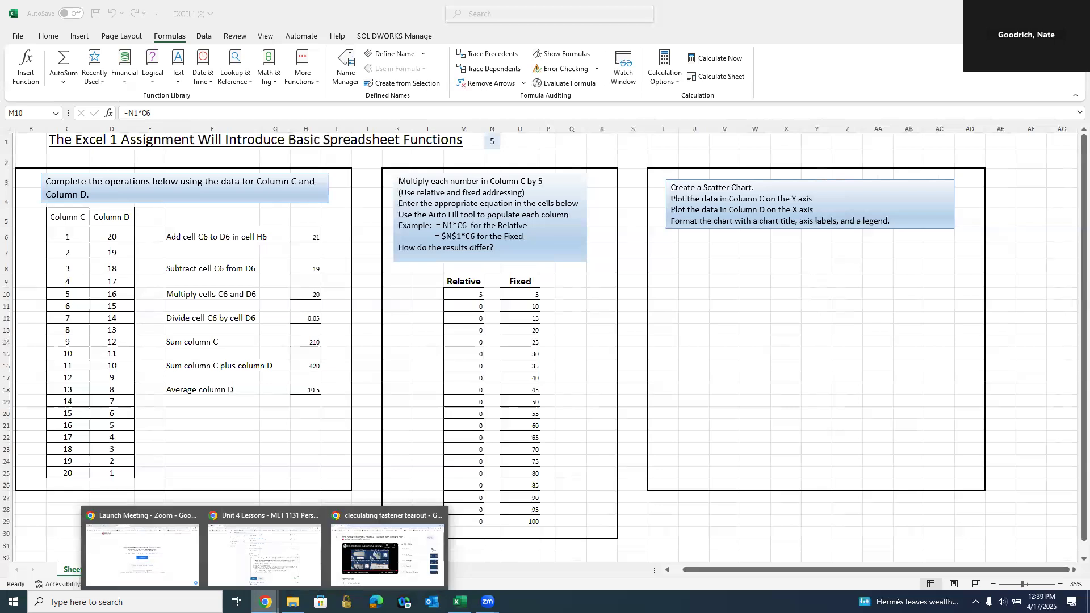
- On the Unit 4 Lessons page, update the Excel 1 description, then go back to Excel
left_click(260, 559)
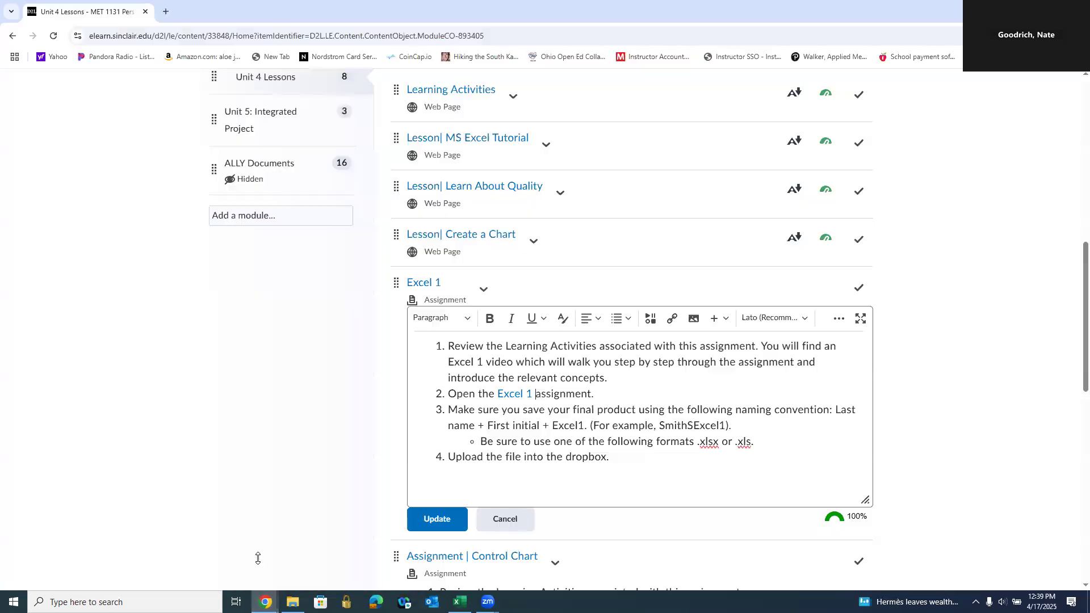
left_click(438, 519)
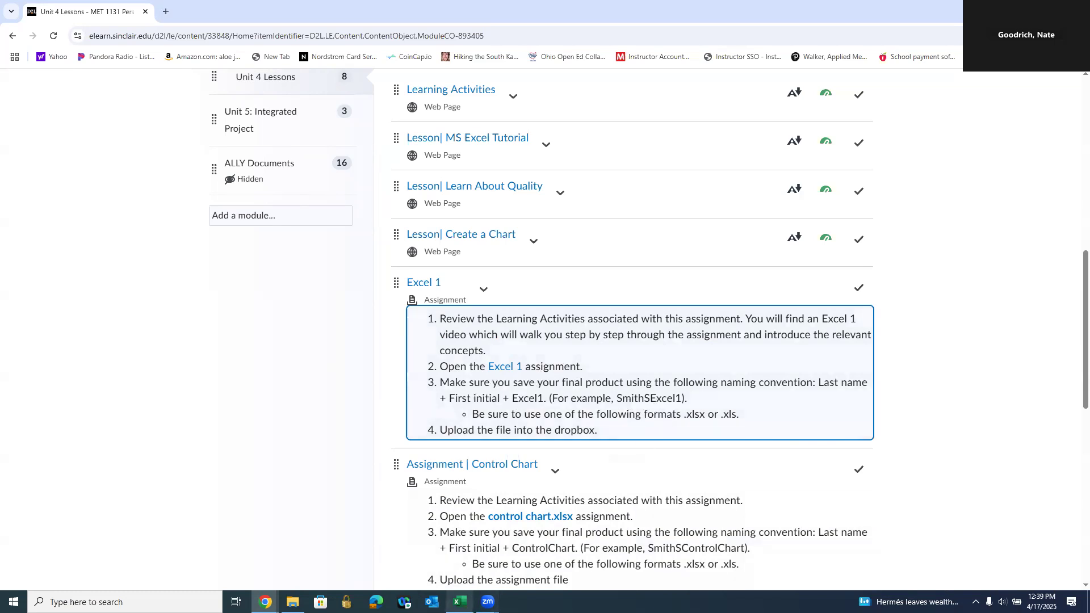
left_click(460, 600)
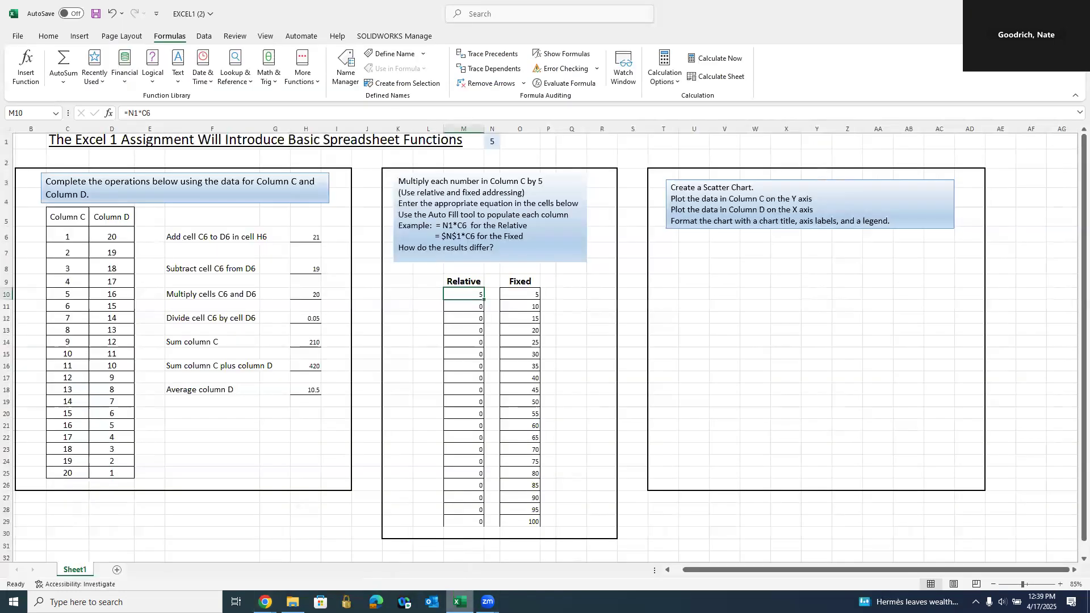
- Save the workbook to OneDrive Documents under the student's surname-initial-Excel1 file name
left_click(17, 38)
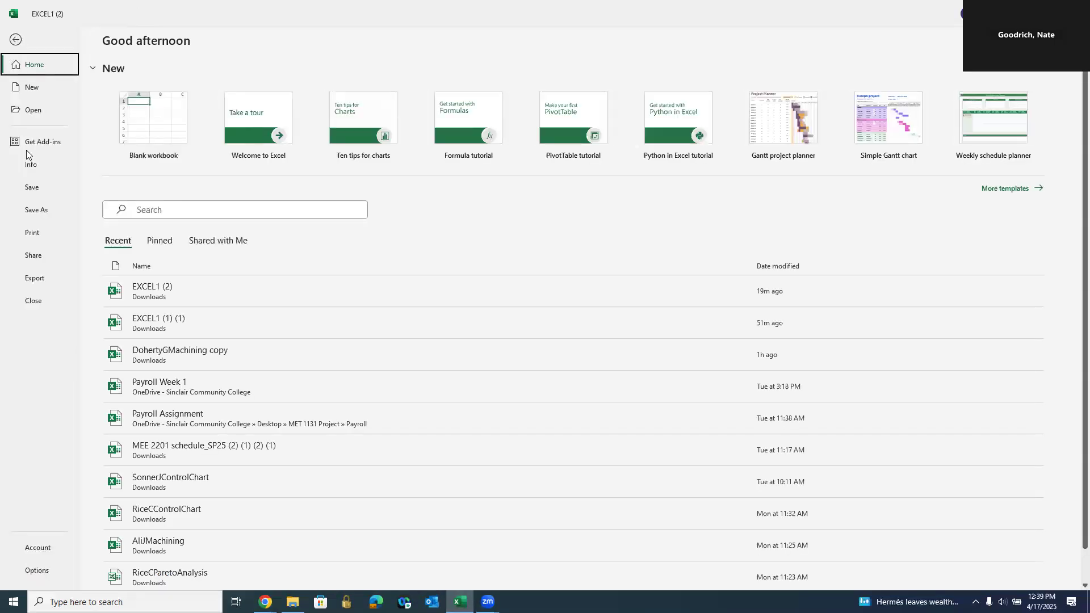
left_click(42, 218)
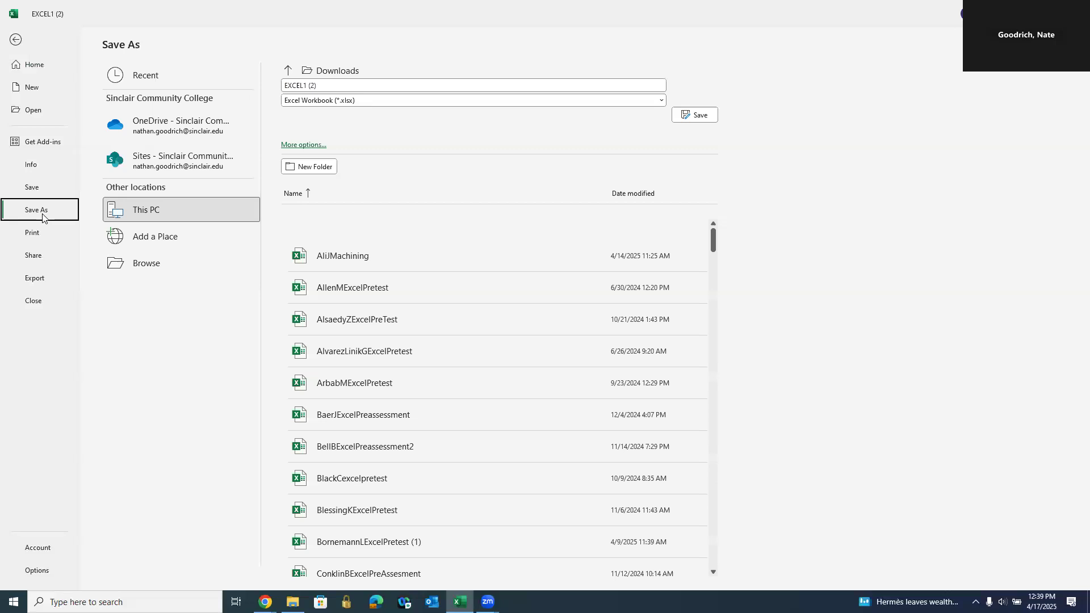
left_click(156, 271)
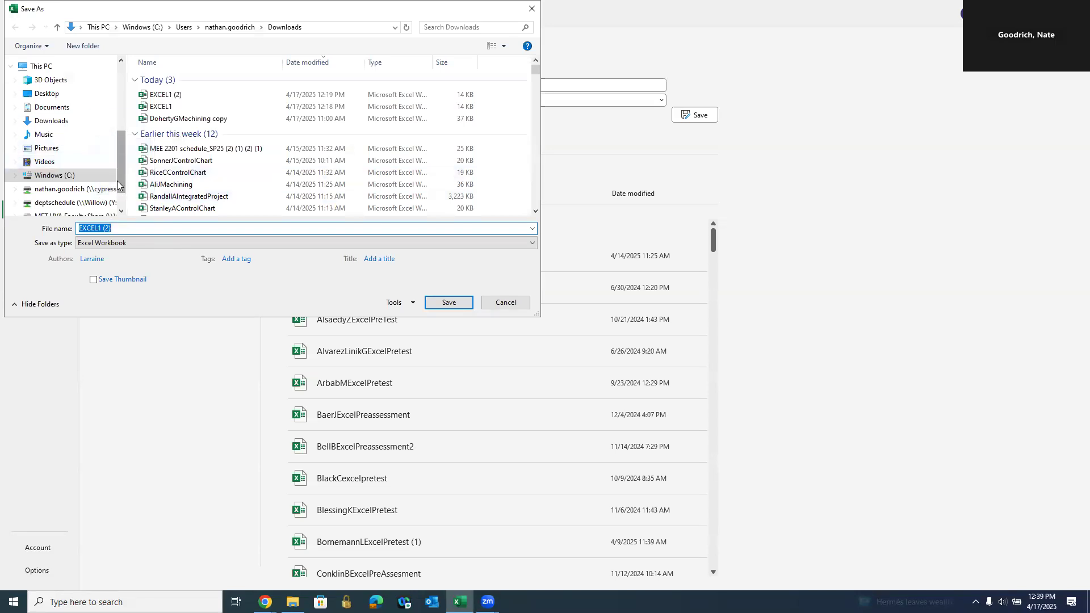
scroll(117, 184, "down", 1)
scroll(105, 165, "up", 3)
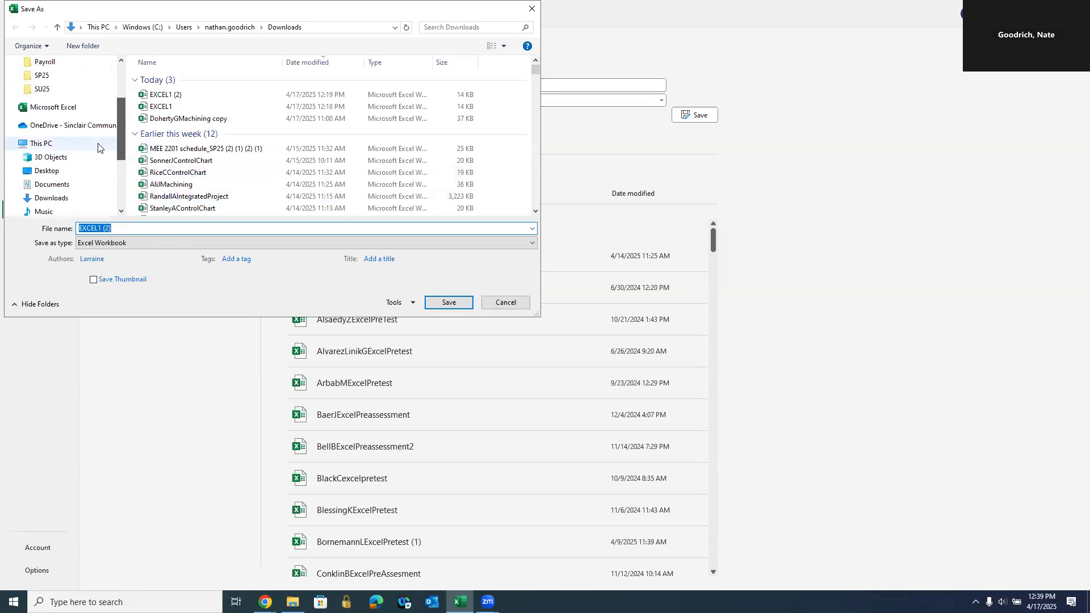
left_click(68, 126)
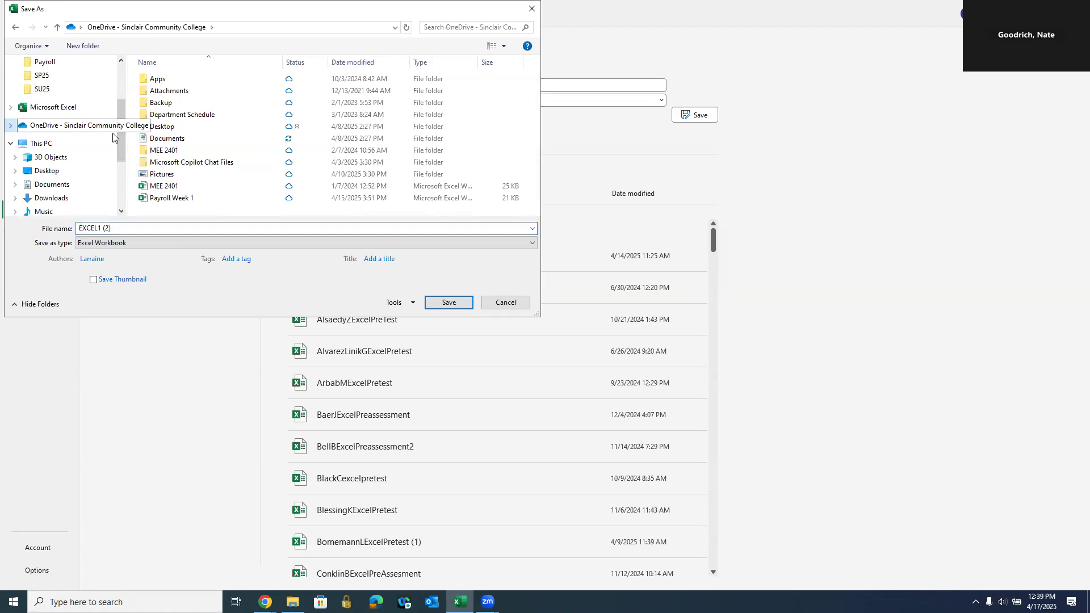
left_click(163, 139)
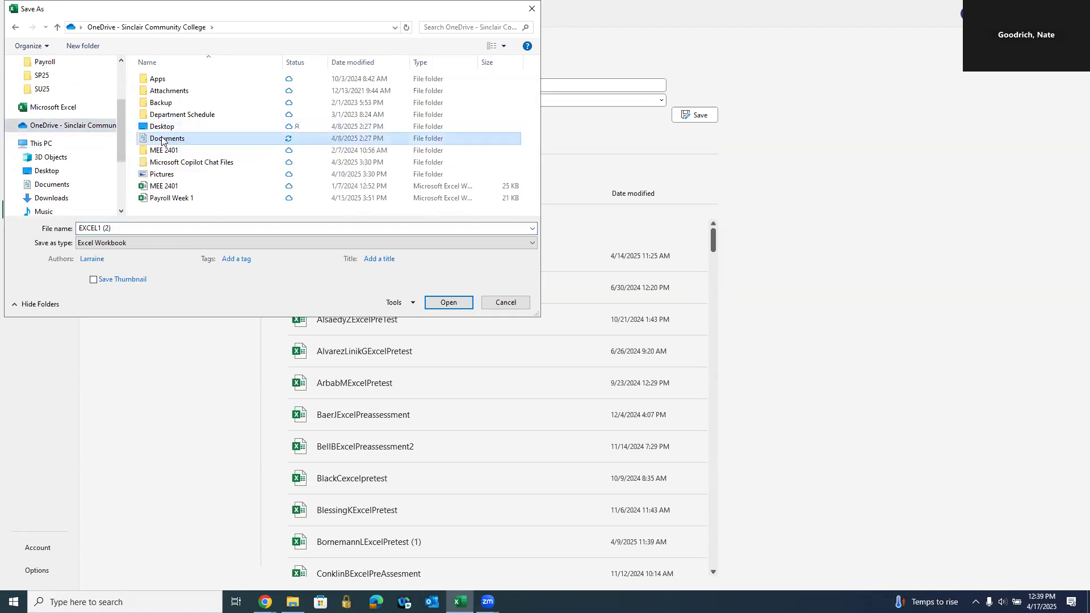
left_click(143, 230)
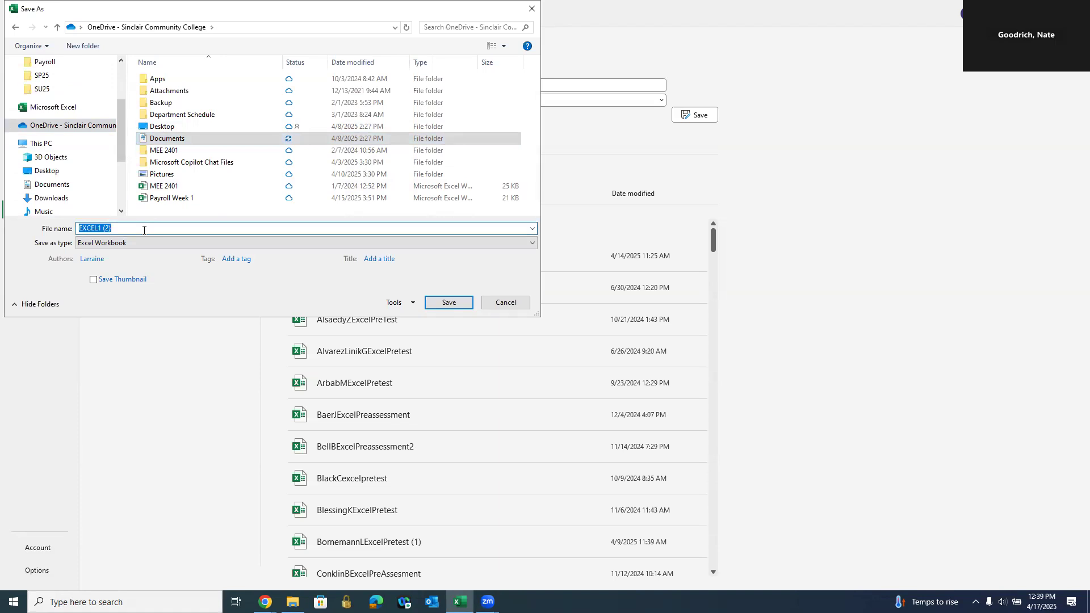
type("Goodrich")
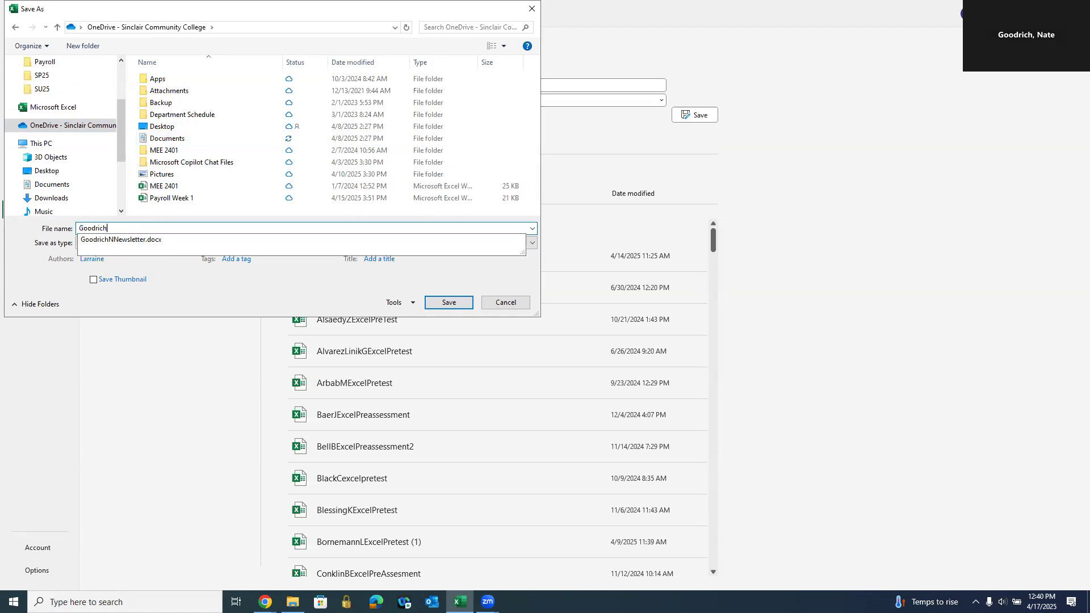
type("NExcel1")
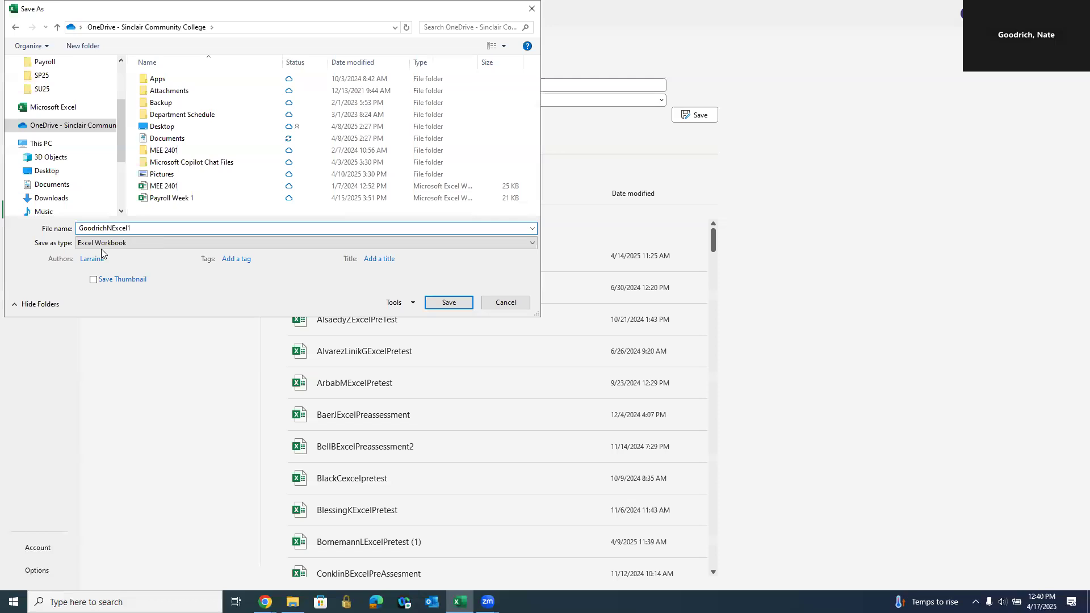
left_click(460, 304)
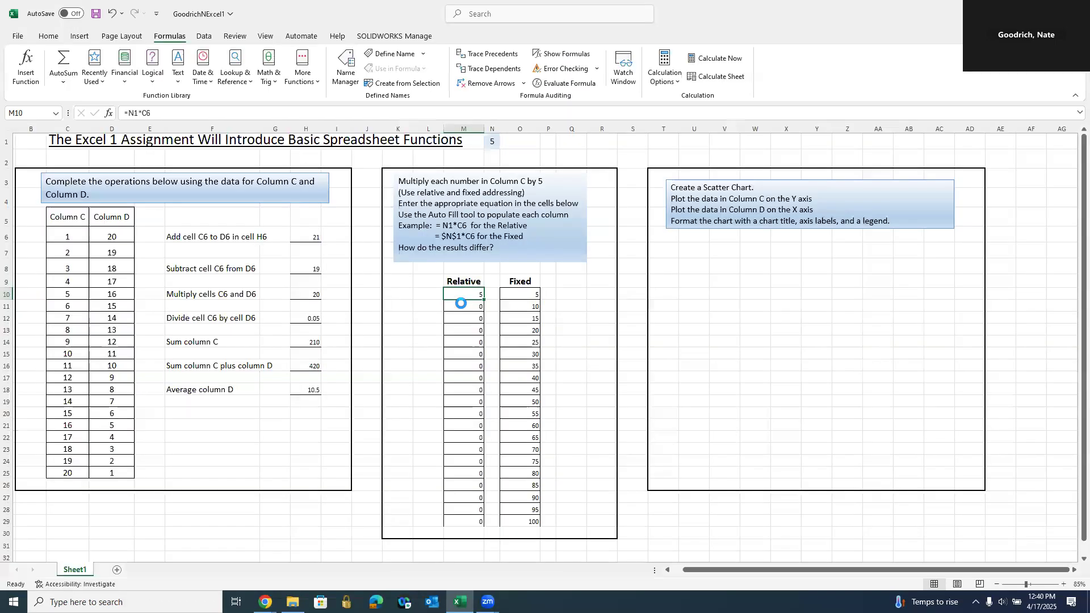
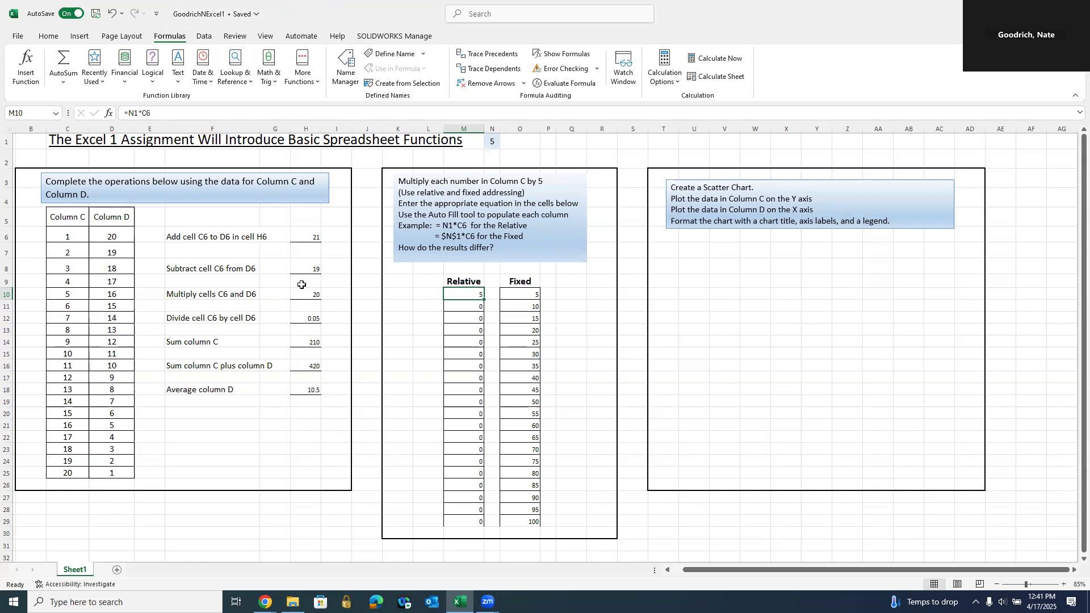
- Insert a smooth-line scatter chart from H12:H15, then delete the wrongly plotted chart
left_click_drag(827, 265, 848, 266)
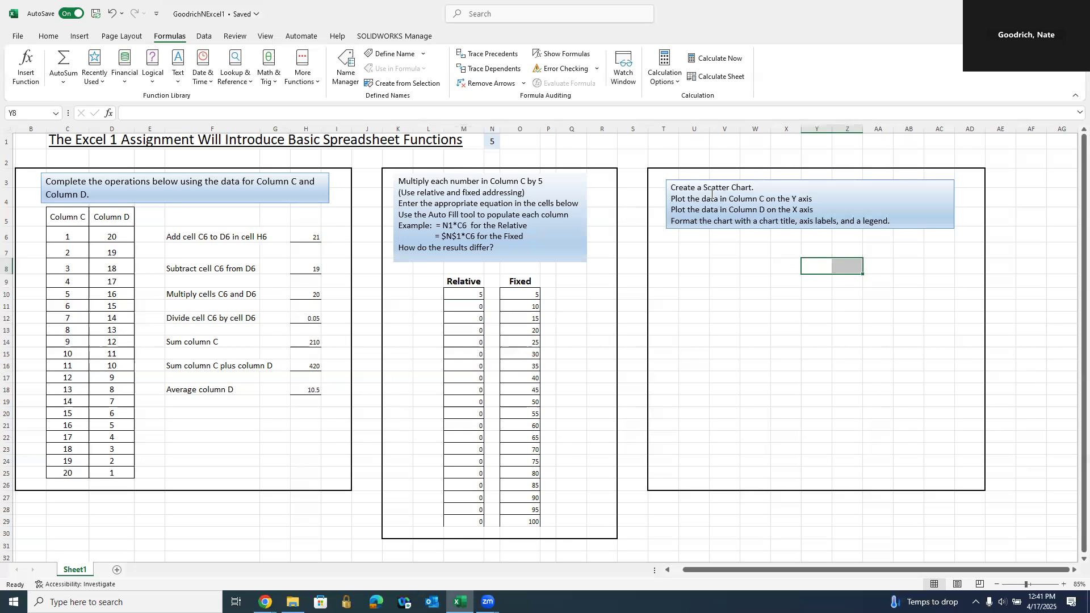
left_click(79, 37)
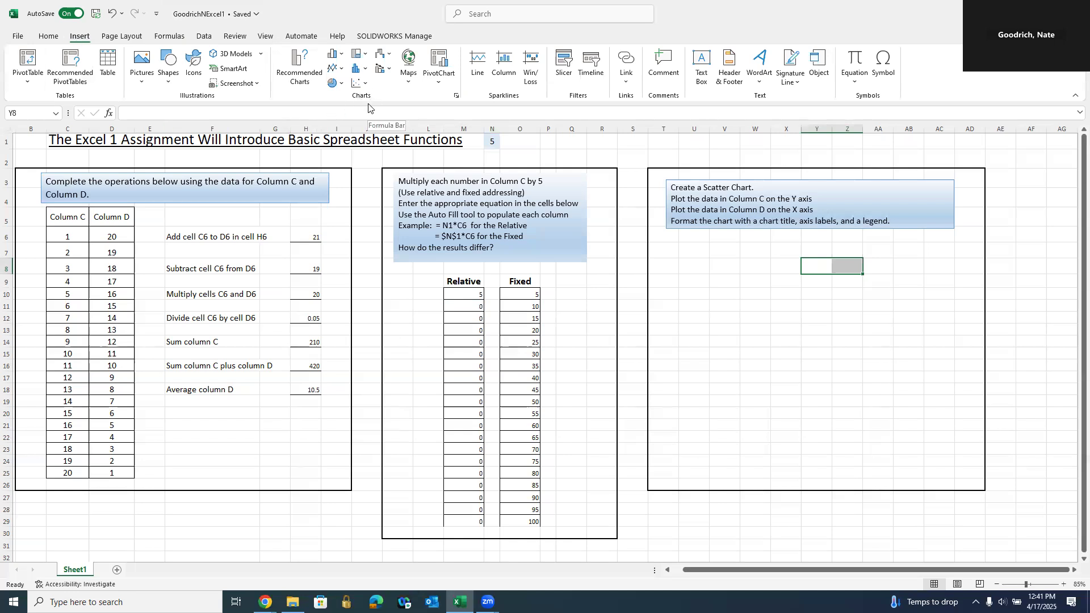
left_click(362, 84)
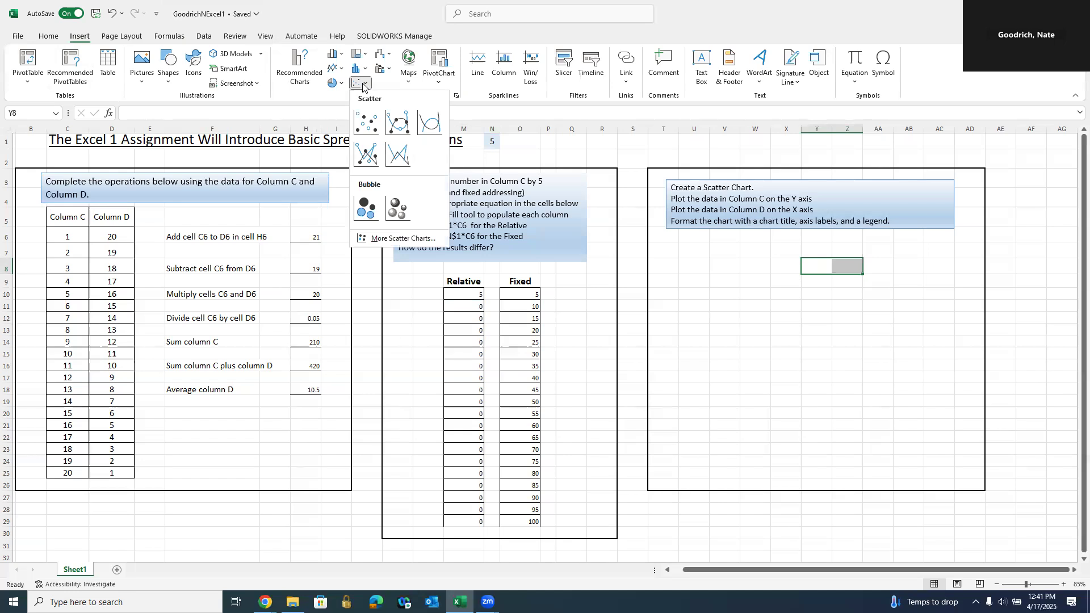
left_click(817, 343)
left_click(755, 305)
left_click_drag(314, 318, 315, 353)
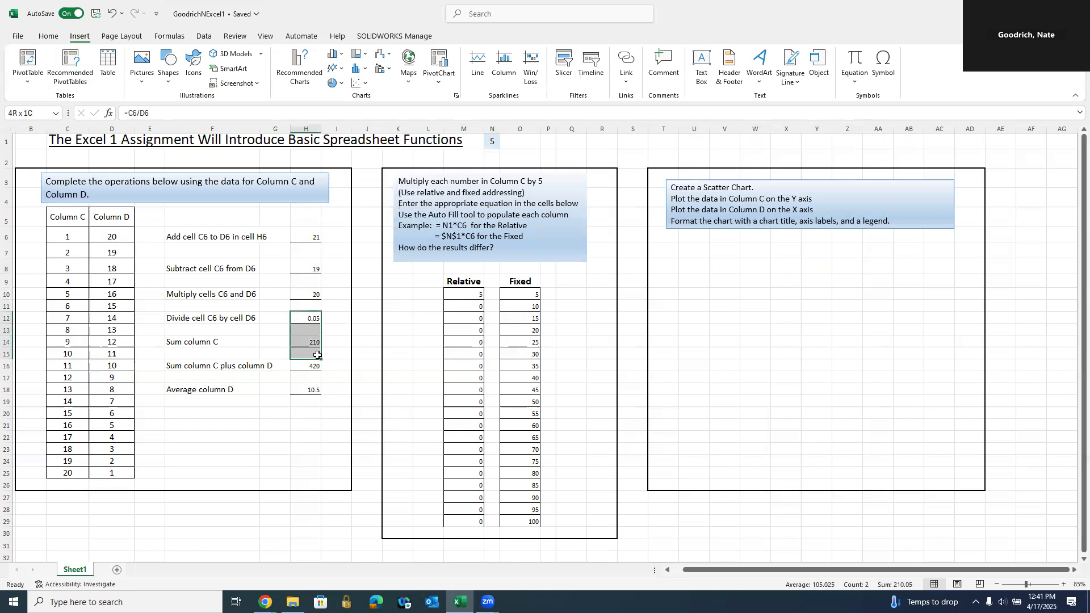
left_click(362, 83)
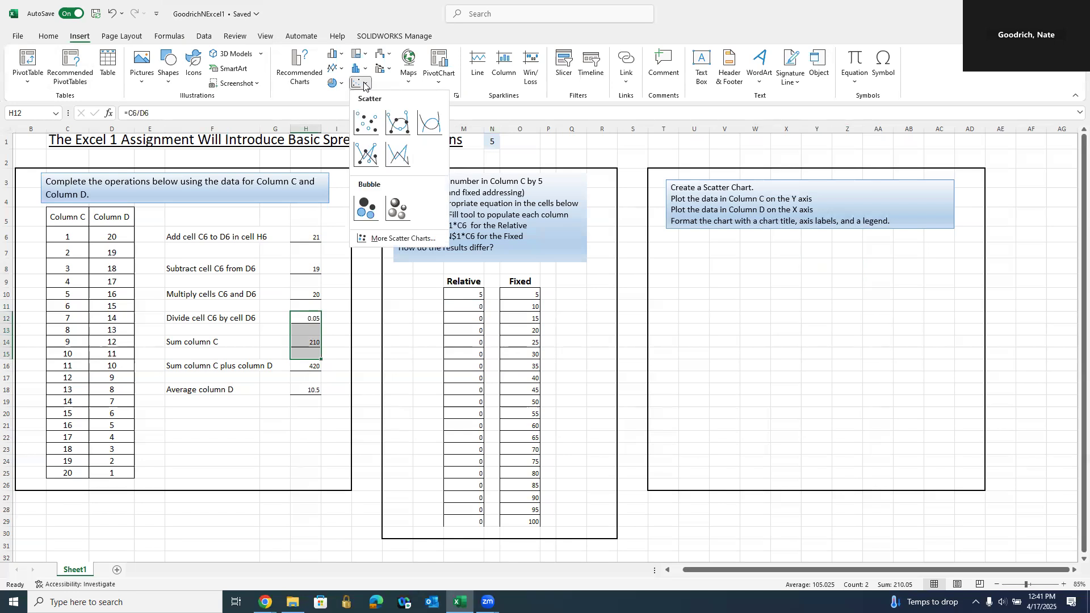
left_click(396, 130)
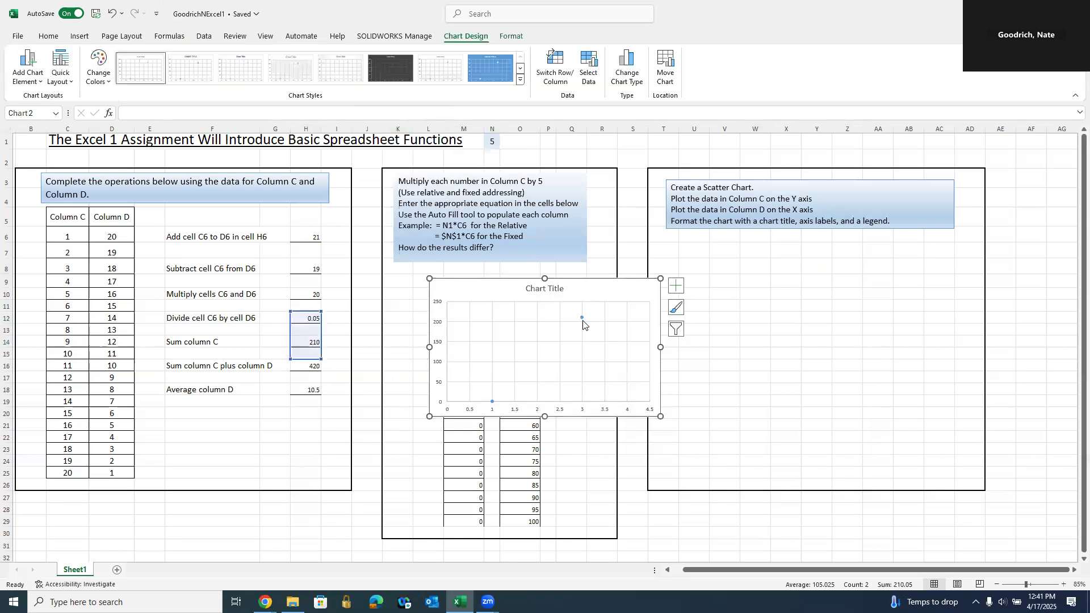
right_click(586, 294)
left_click(618, 256)
key("Delete")
- With an empty cell selected, insert a blank Scatter with Smooth Lines chart
left_click(726, 281)
left_click(694, 282)
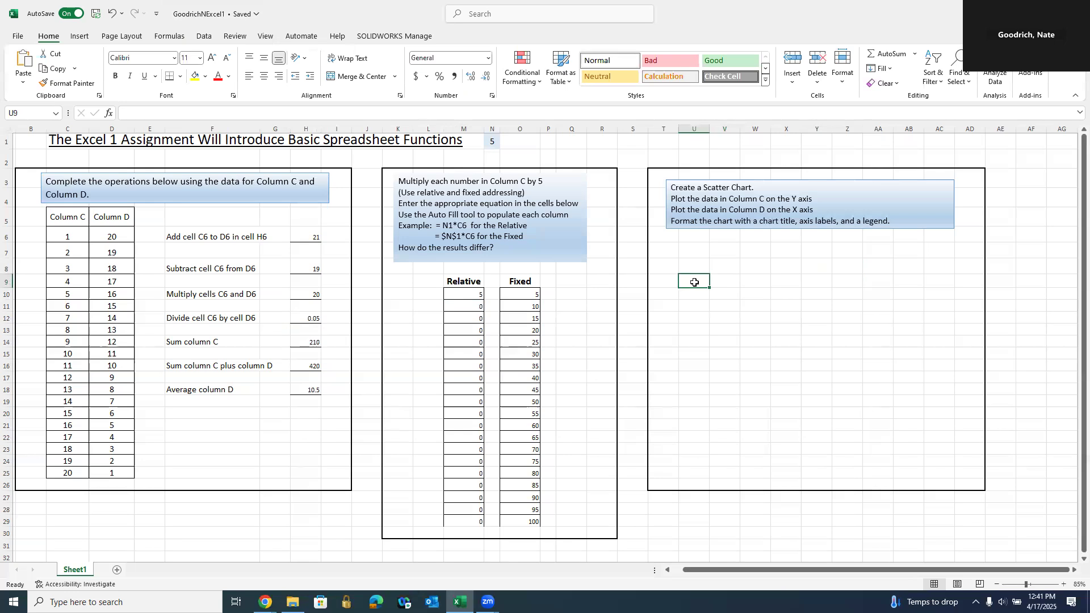
left_click(79, 36)
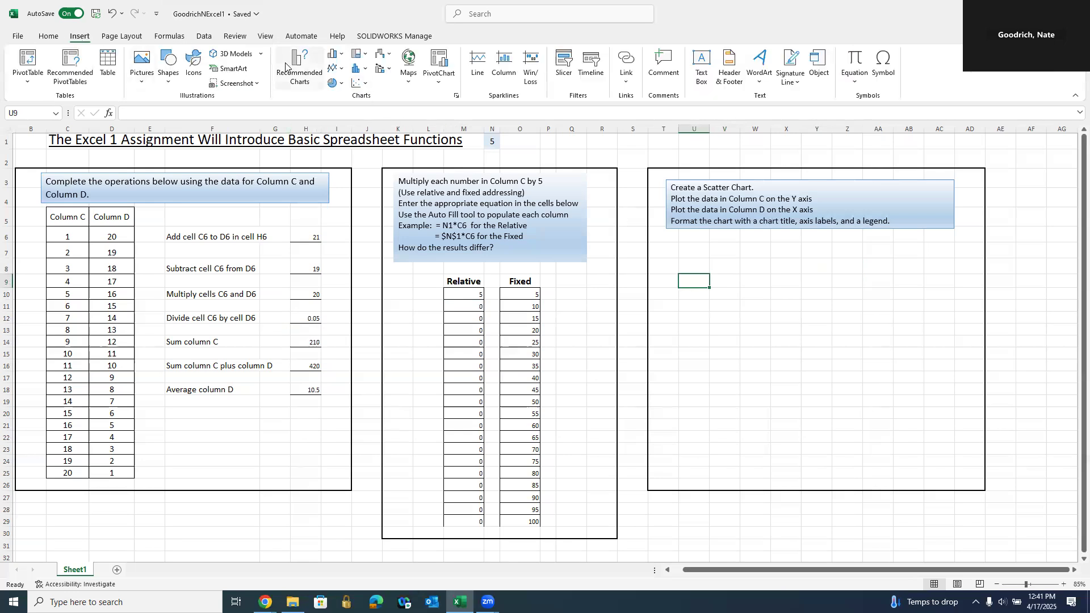
left_click(366, 86)
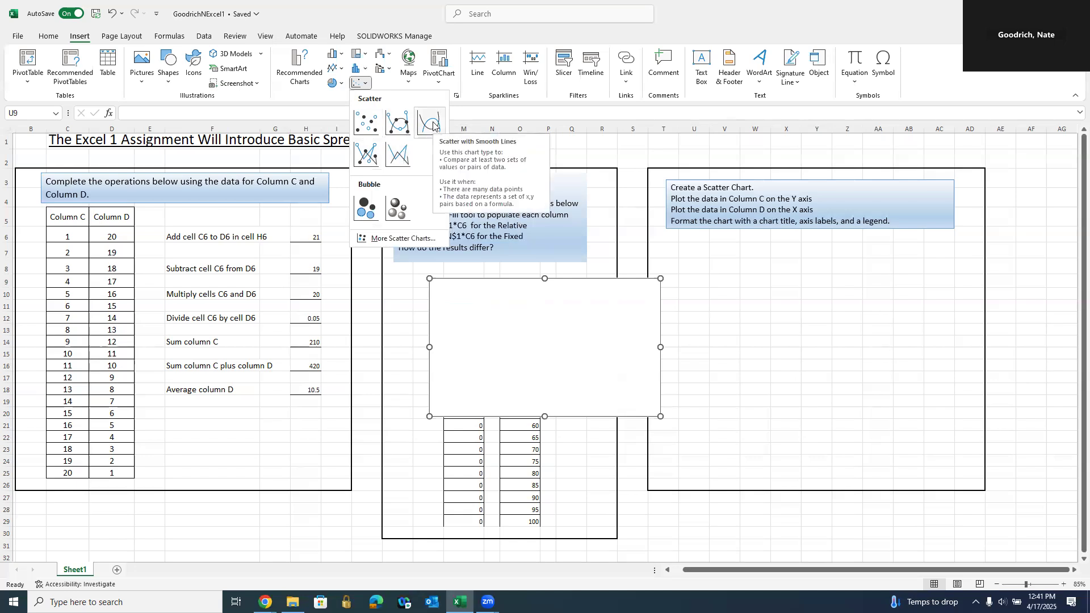
left_click(397, 123)
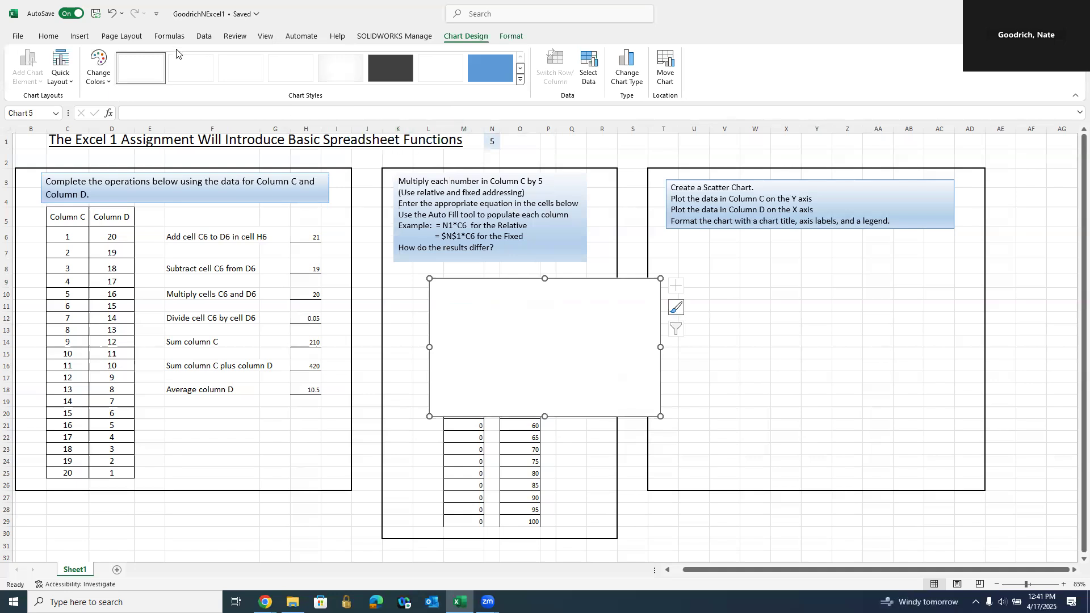
- Move the blank chart into the scatter task box and enlarge it to fill the box
left_click_drag(575, 289, 809, 265)
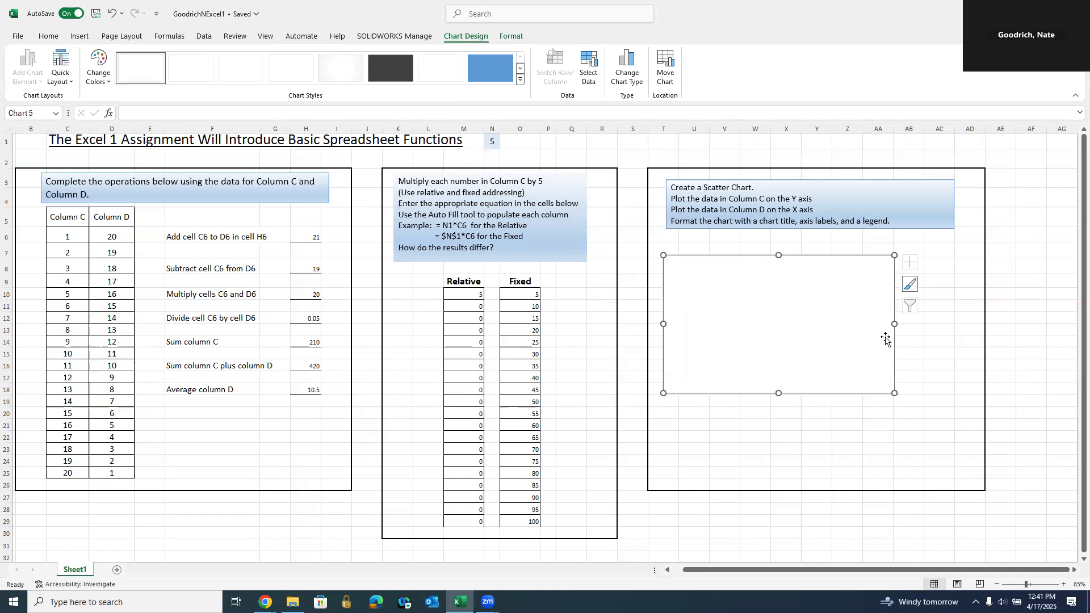
left_click_drag(894, 393, 974, 476)
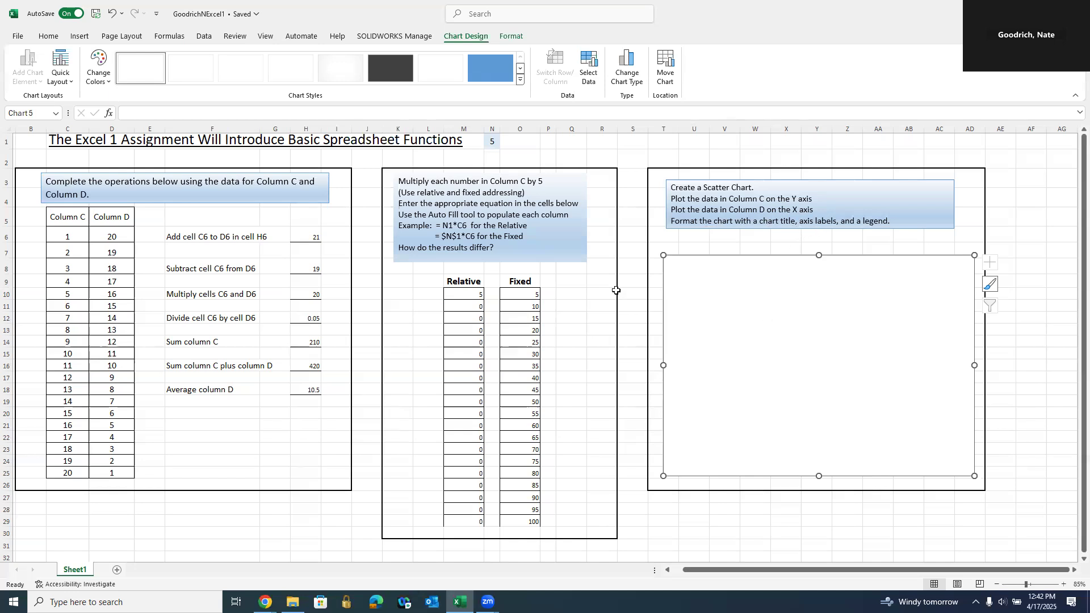
left_click(1027, 294)
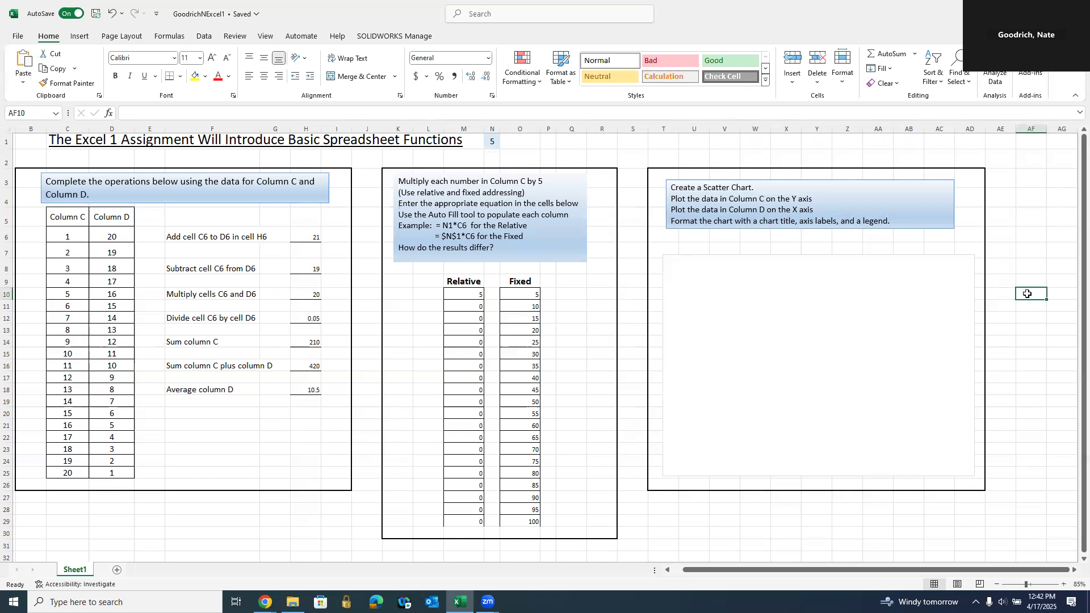
- Open Select Data for the empty chart, move the dialog aside, and add a new series
left_click(808, 316)
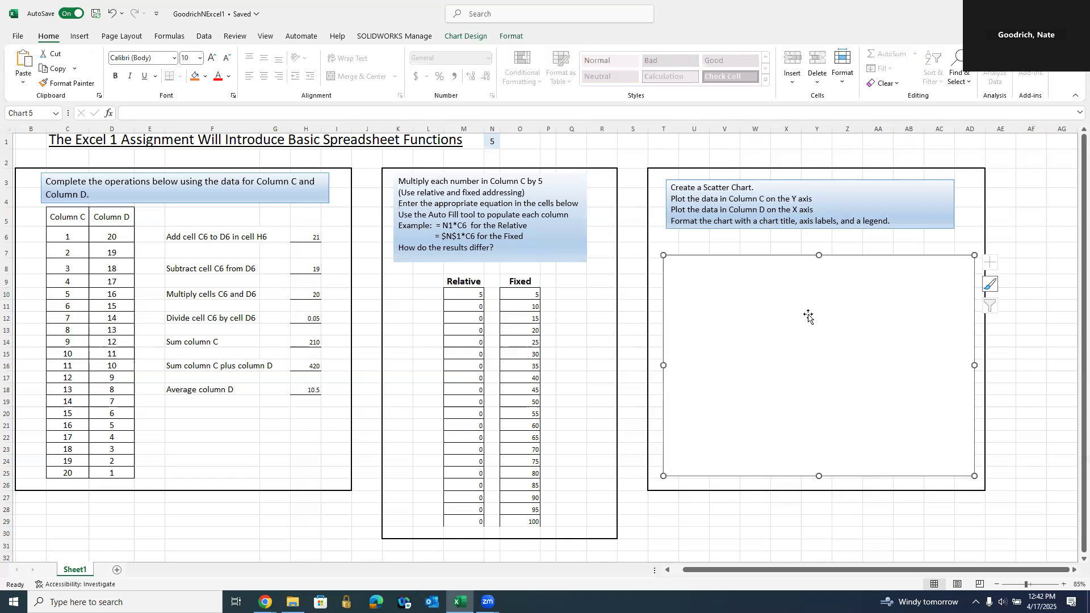
left_click(465, 36)
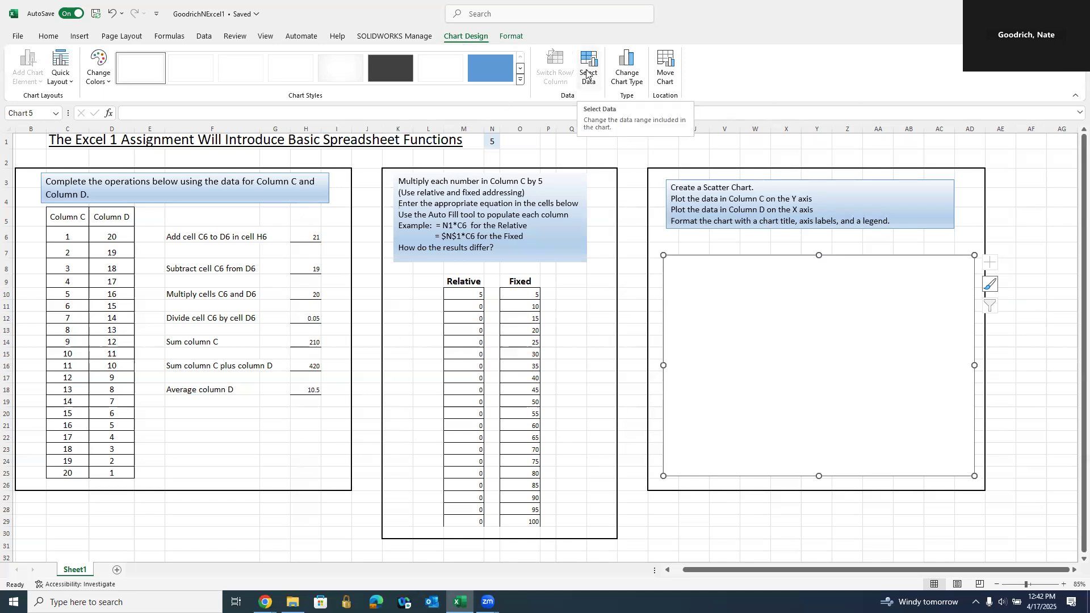
left_click(1054, 352)
left_click(819, 314)
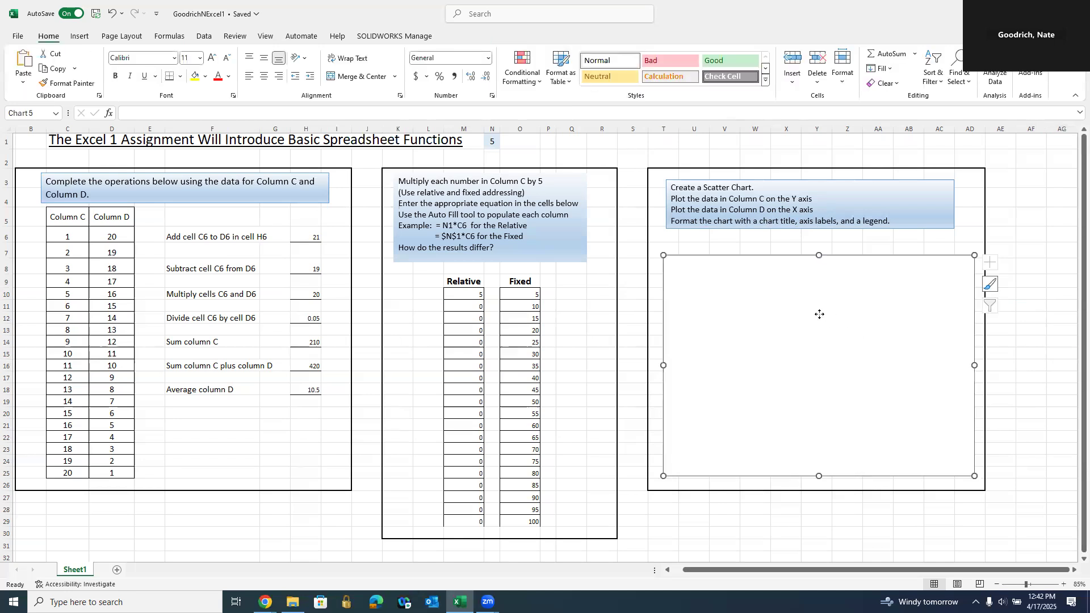
right_click(819, 314)
left_click(868, 417)
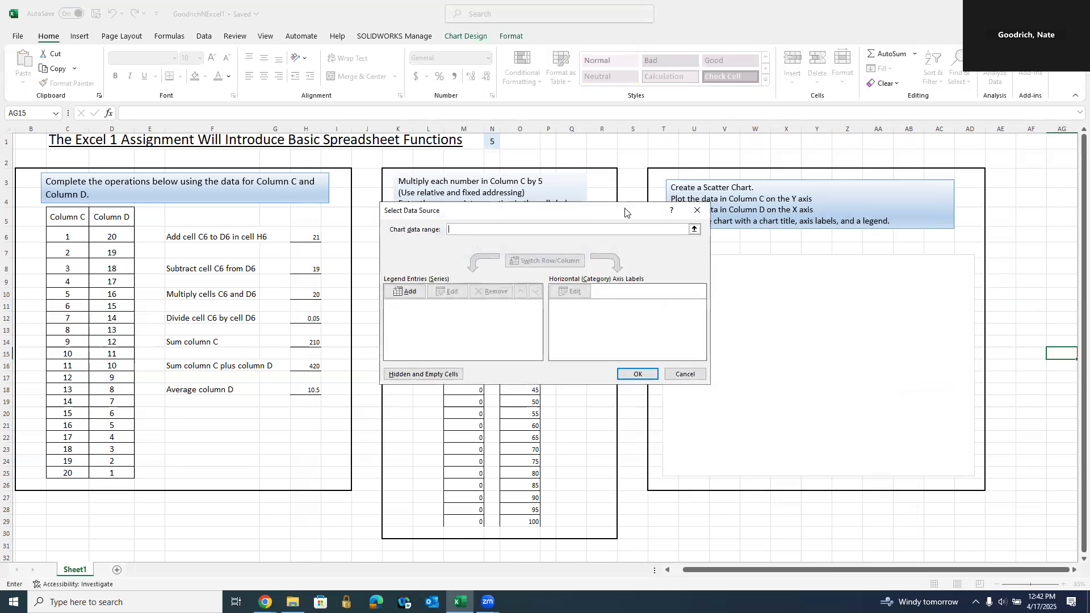
left_click_drag(625, 210, 495, 167)
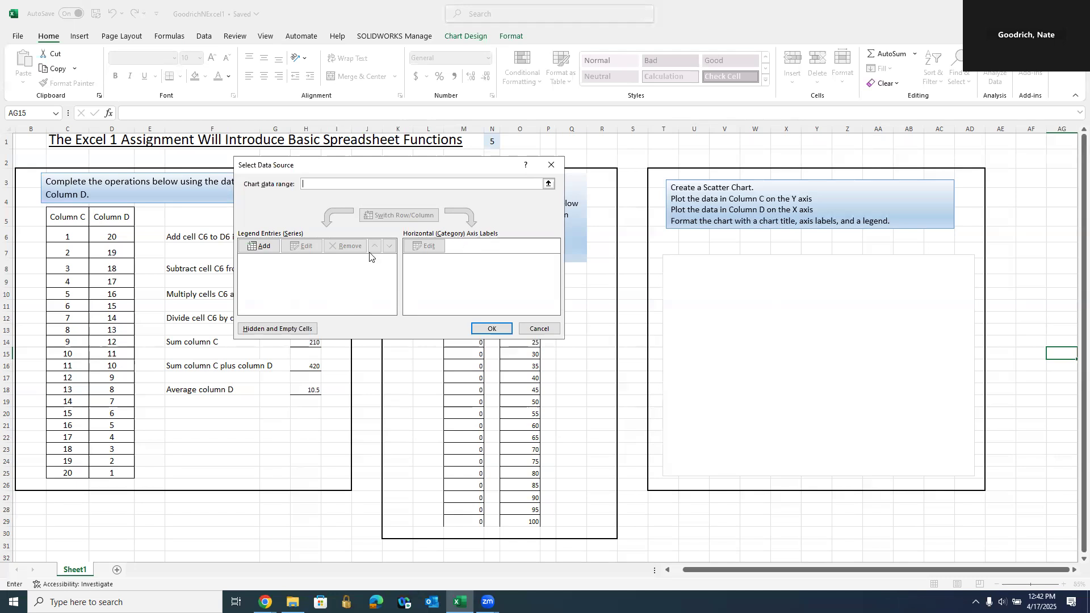
left_click(260, 247)
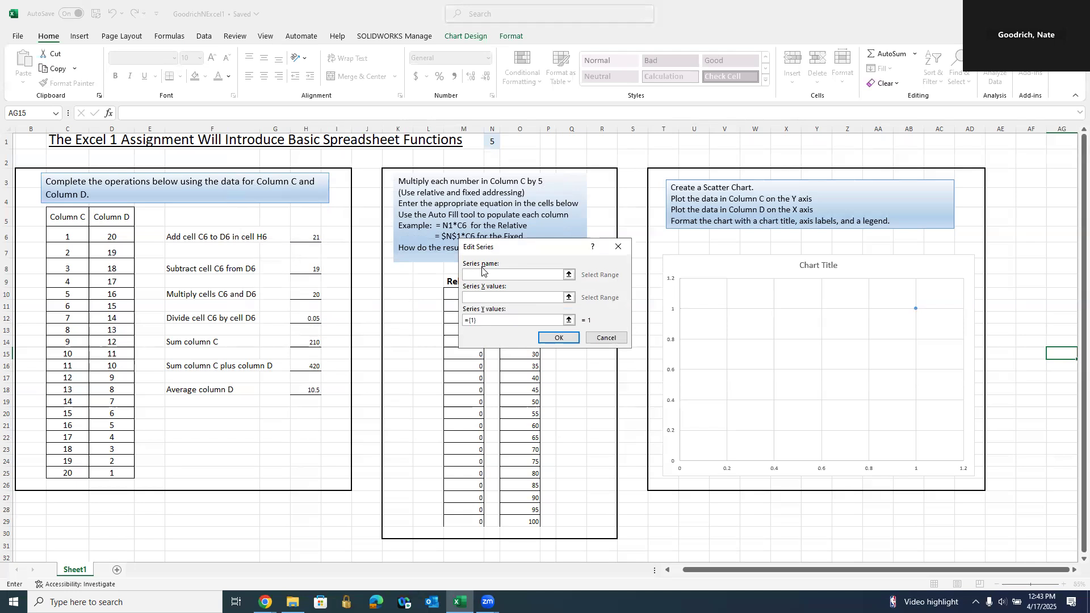
- Name the series from header cell C5 and set its X values to D6:D25
left_click(68, 220)
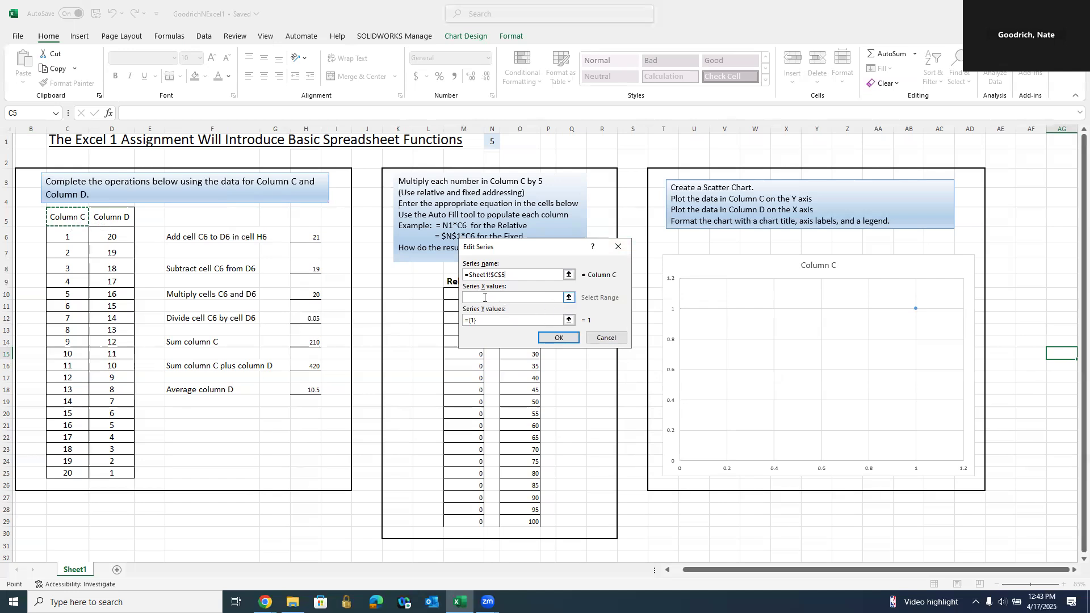
left_click(568, 298)
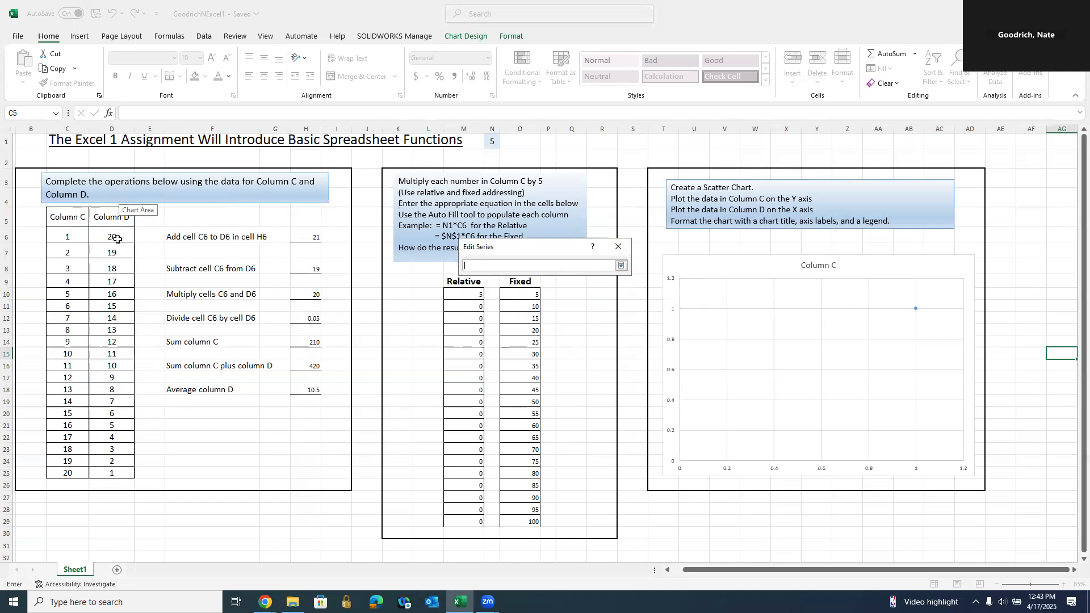
left_click(112, 235)
left_click_drag(111, 235, 122, 470)
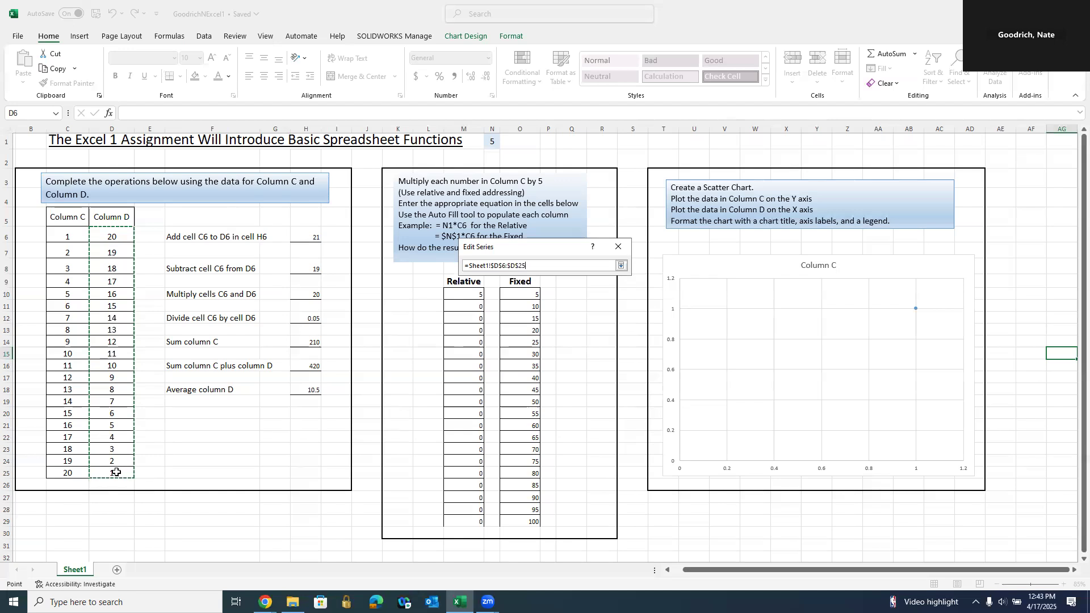
key("Return")
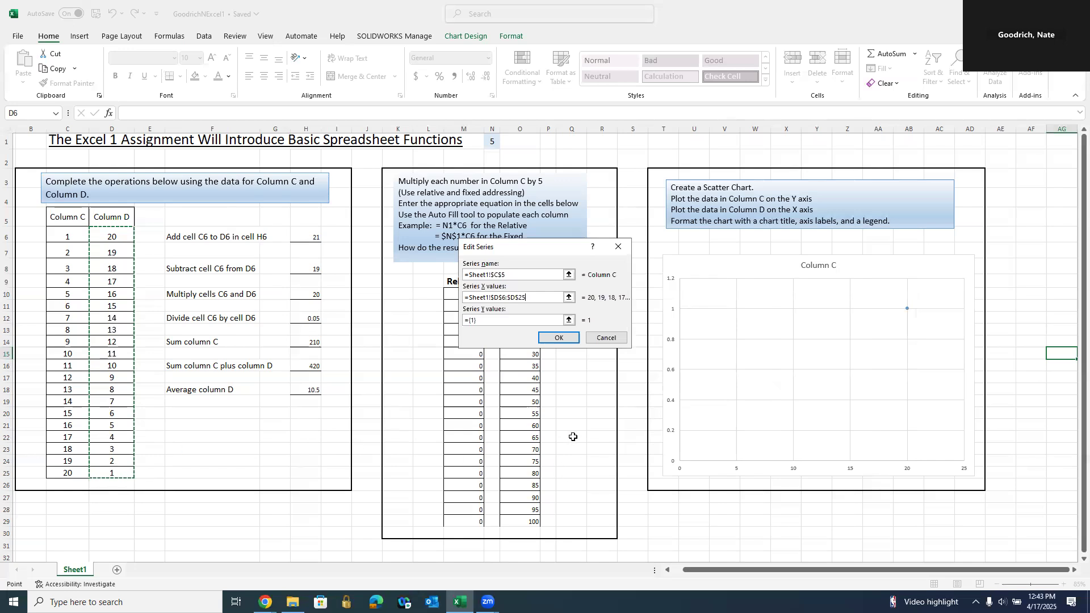
- Bring up the range picker for the series Y values
left_click(570, 323)
left_click(569, 321)
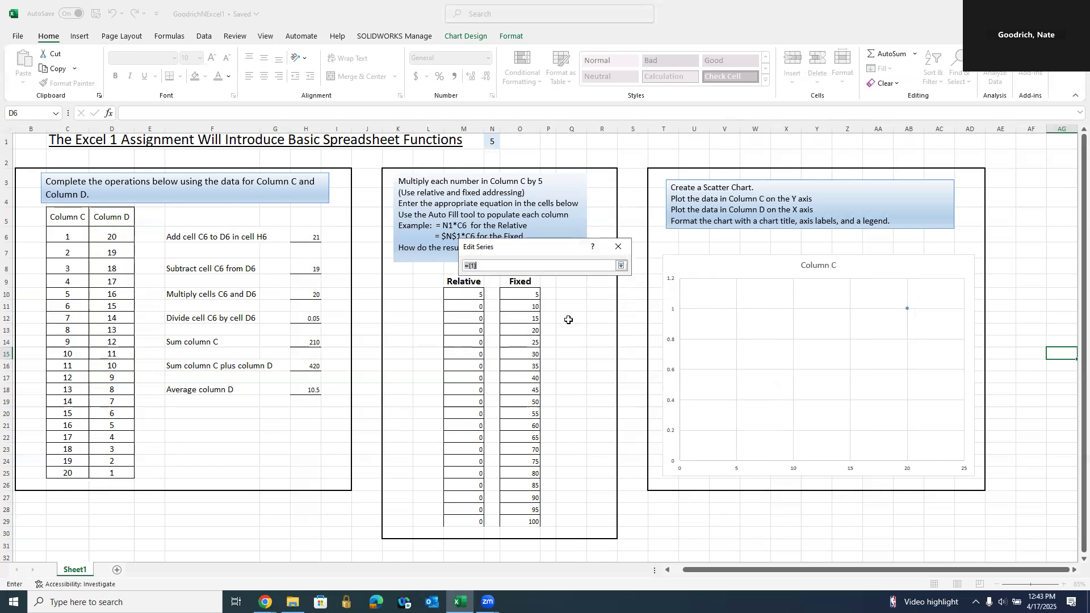
left_click(619, 247)
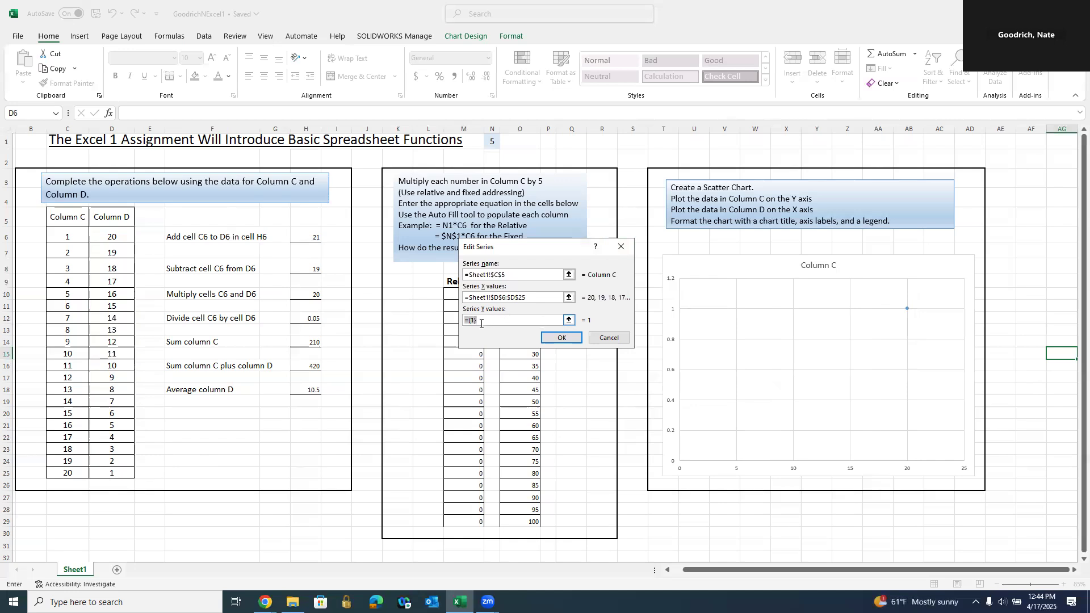
left_click(569, 320)
- Replace the placeholder ={1} Y values with C6:C25 and confirm the series
left_click(501, 262)
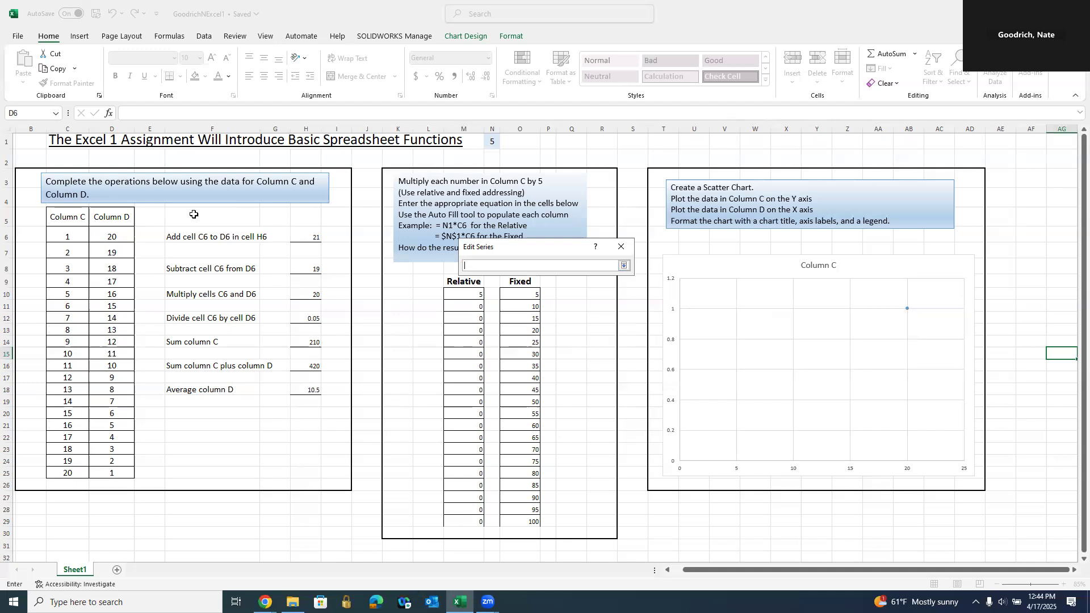
left_click_drag(68, 237, 70, 469)
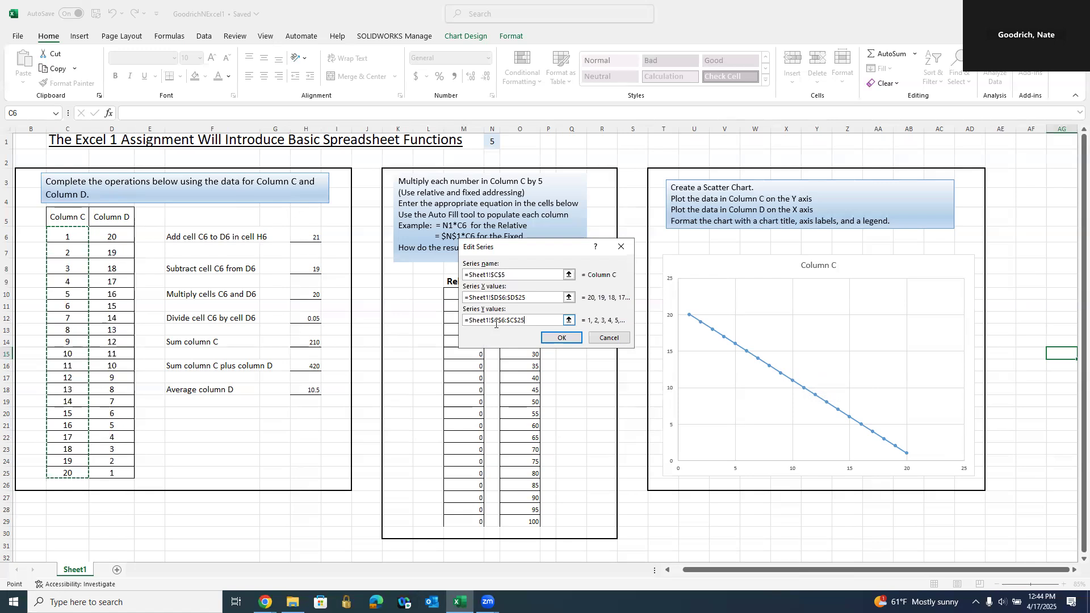
left_click(562, 338)
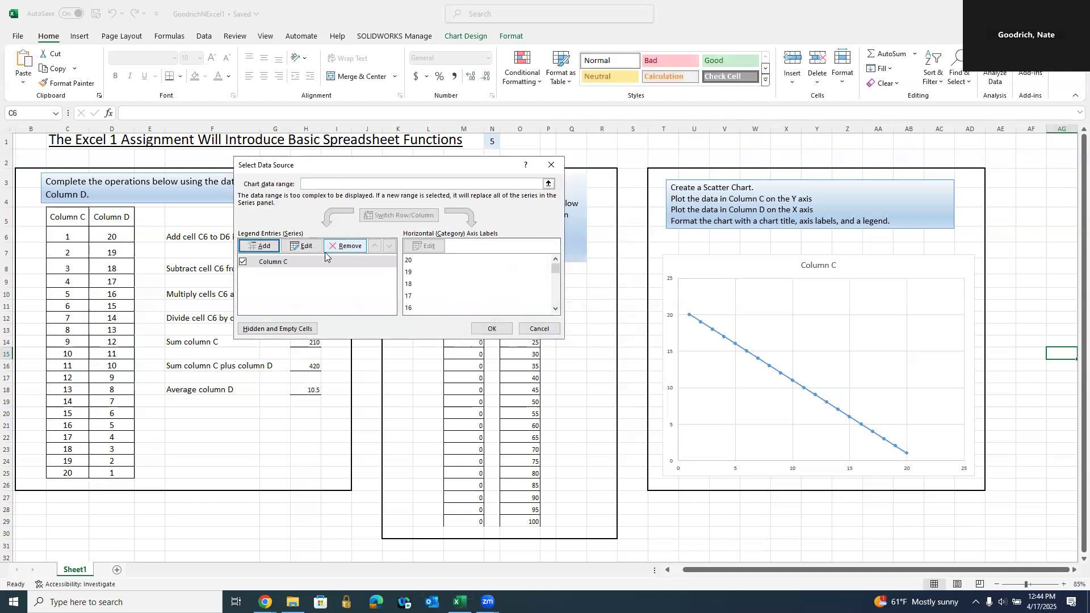
- Reopen the Column C series and verify X = D6:D25 and Y = C6:C25
left_click(273, 261)
left_click(301, 246)
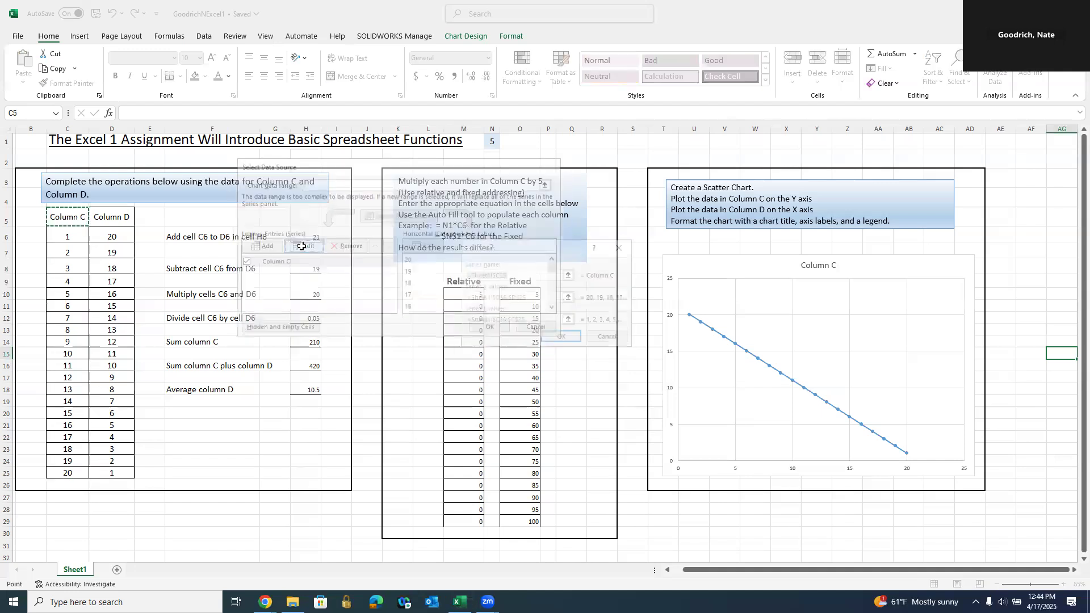
left_click(568, 297)
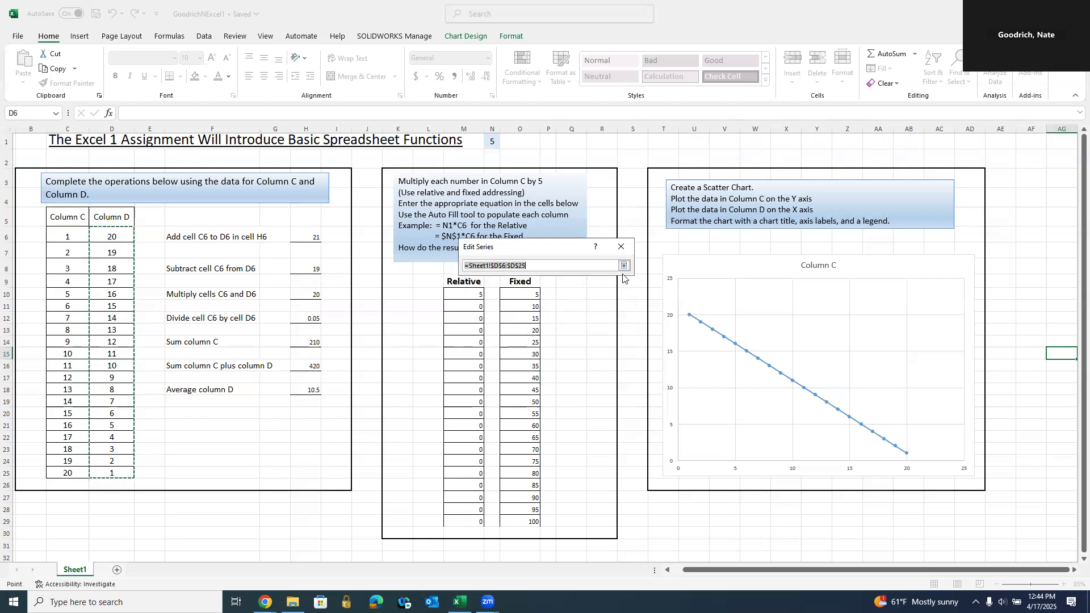
left_click(619, 248)
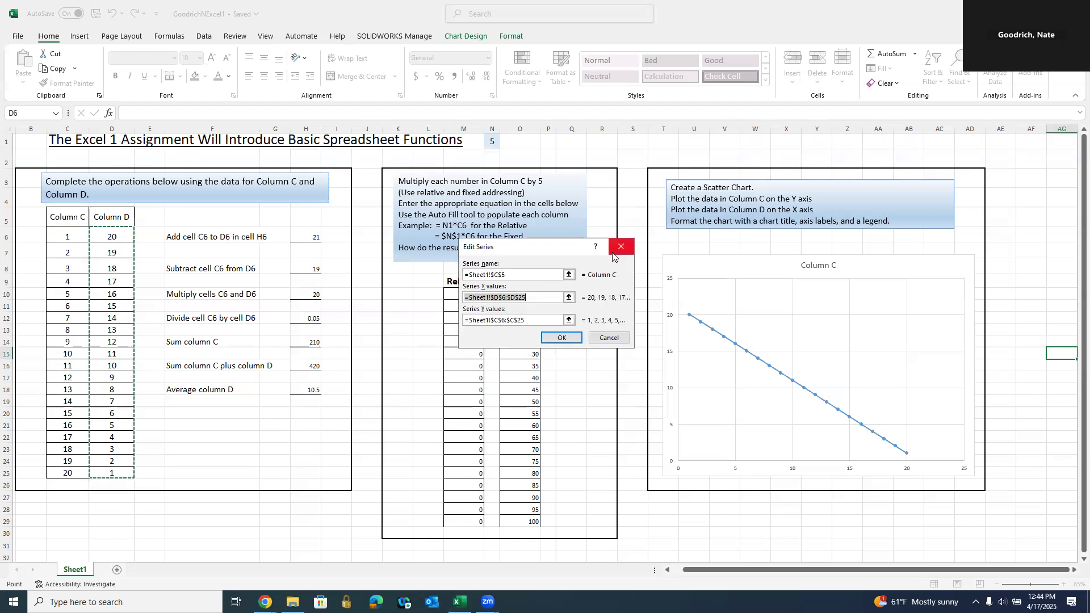
left_click(568, 321)
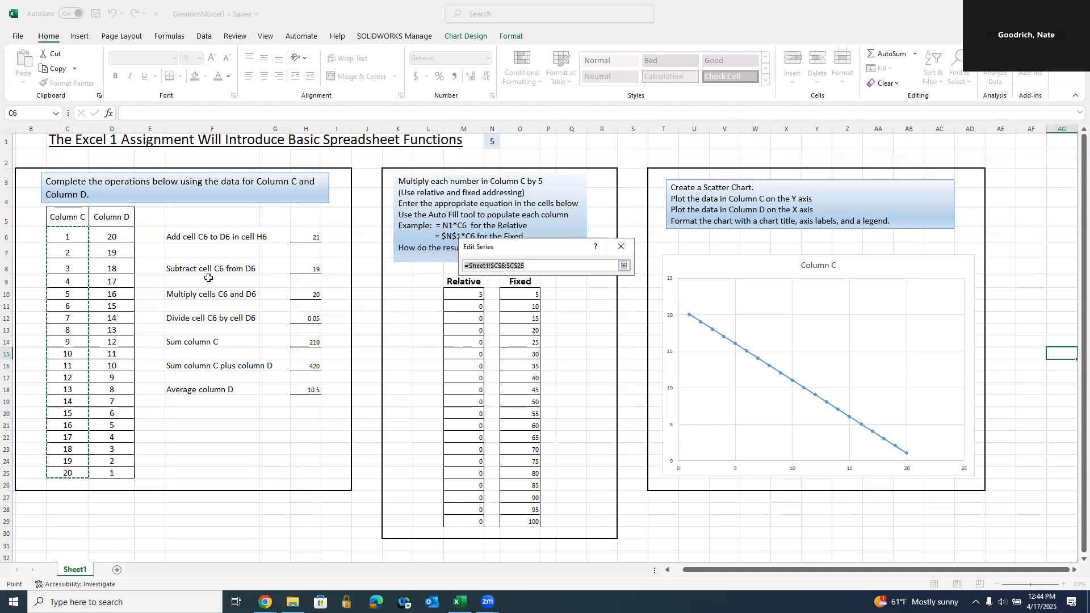
key("Return")
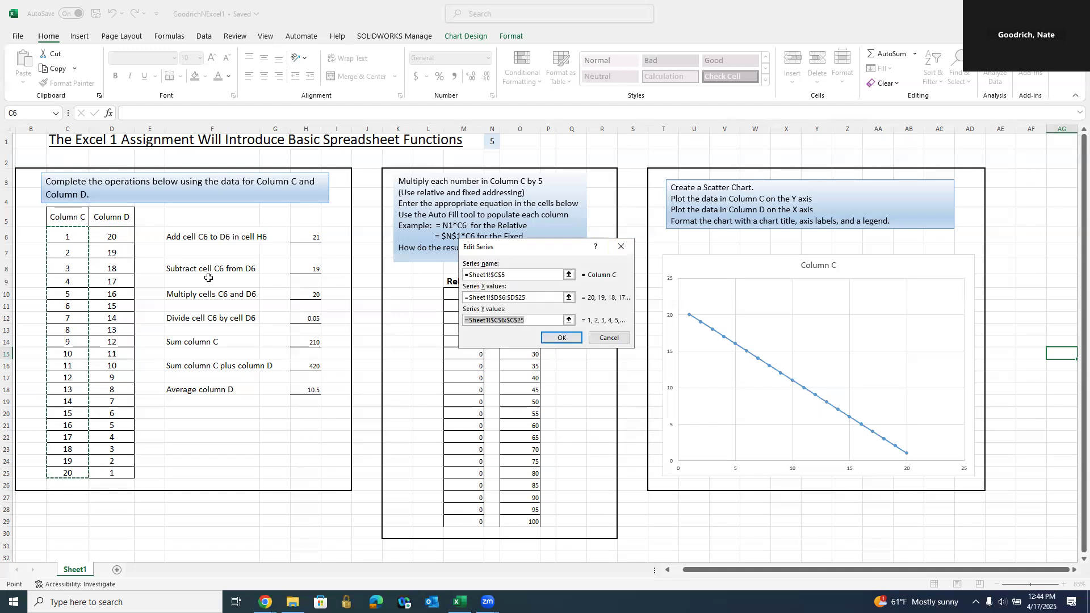
left_click(569, 341)
- Review the Column C series ranges a second time and confirm them unchanged
left_click(263, 263)
left_click(309, 248)
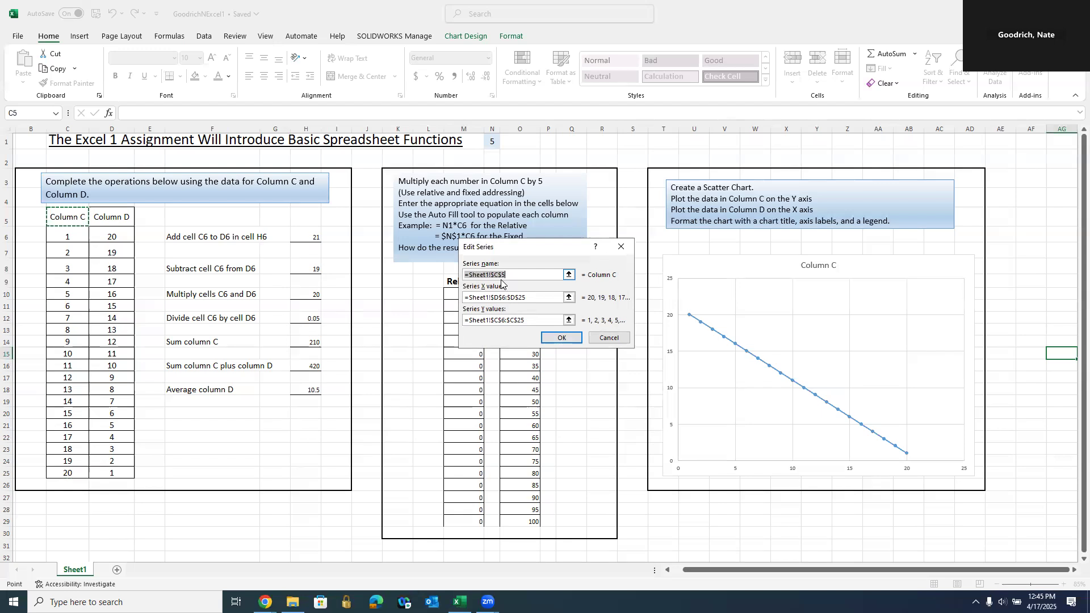
left_click(567, 298)
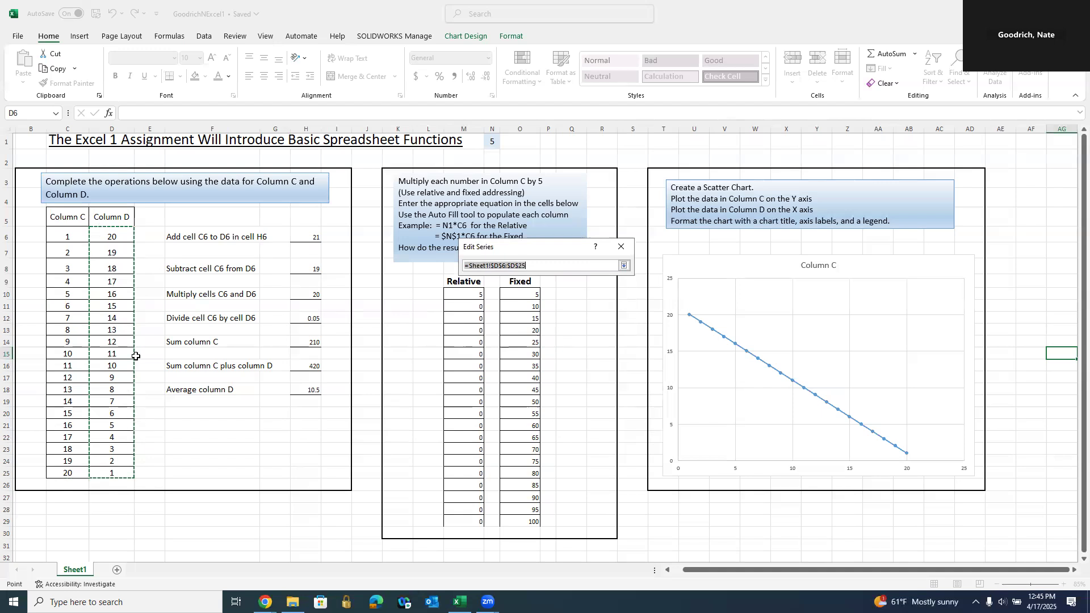
left_click(619, 247)
left_click(568, 320)
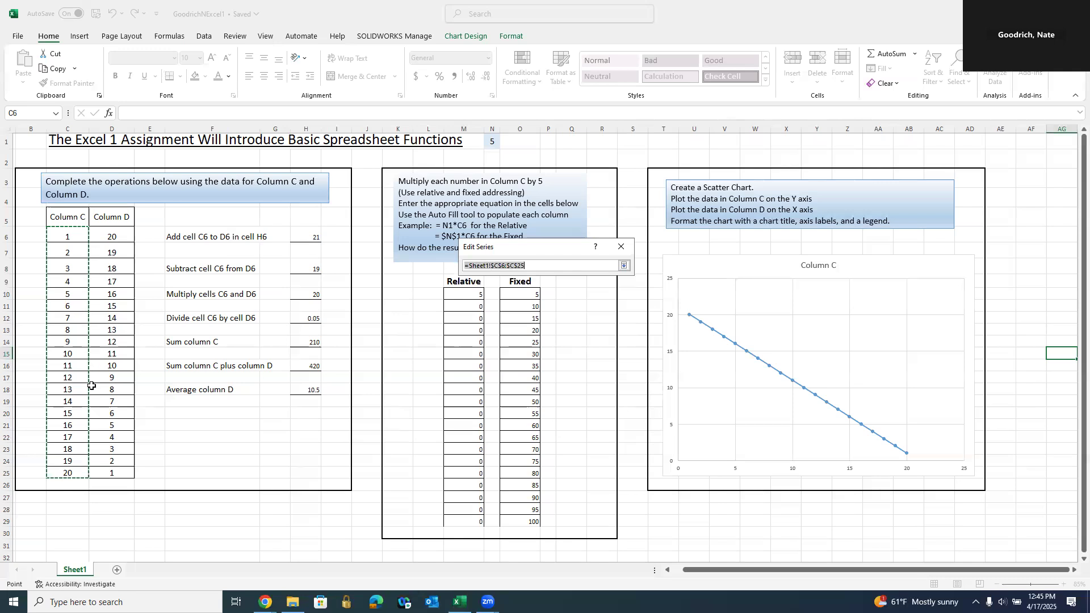
key("Return")
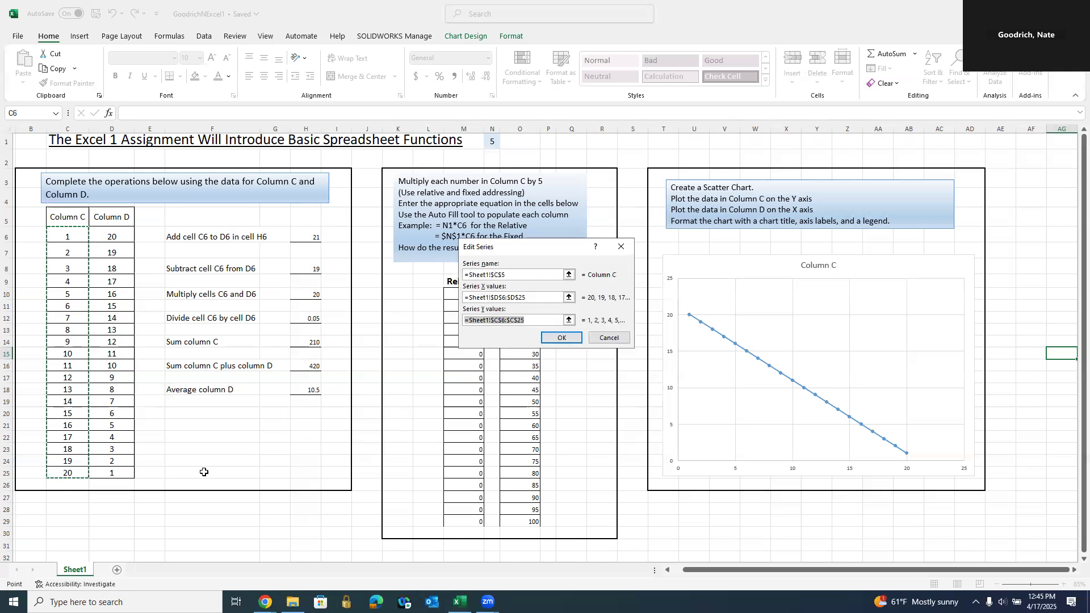
left_click(563, 338)
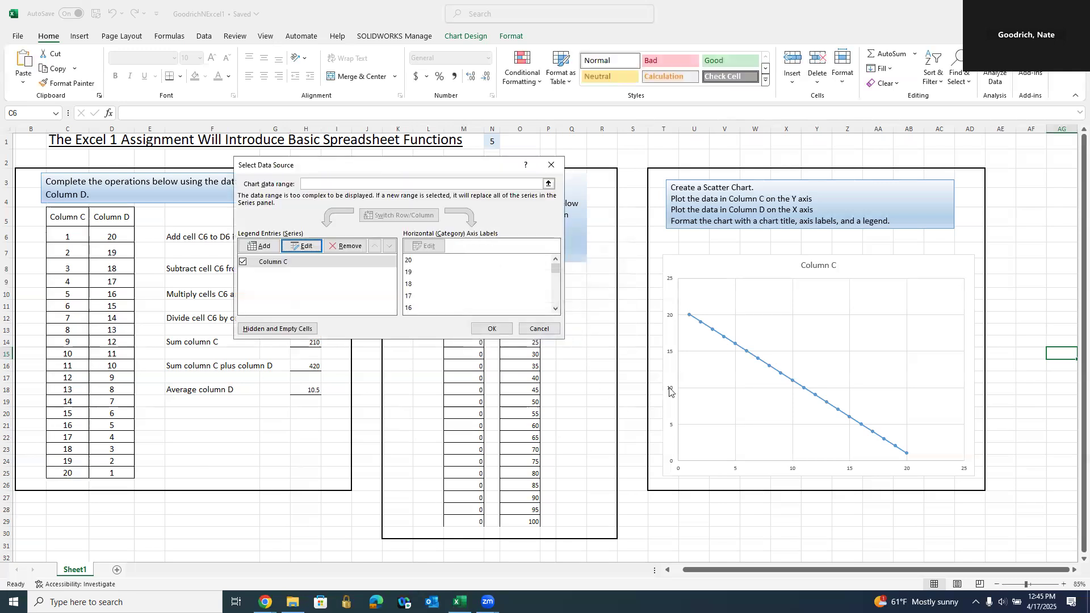
- Toggle the Column C series off and back on in Select Data, then close the dialog
left_click(271, 262)
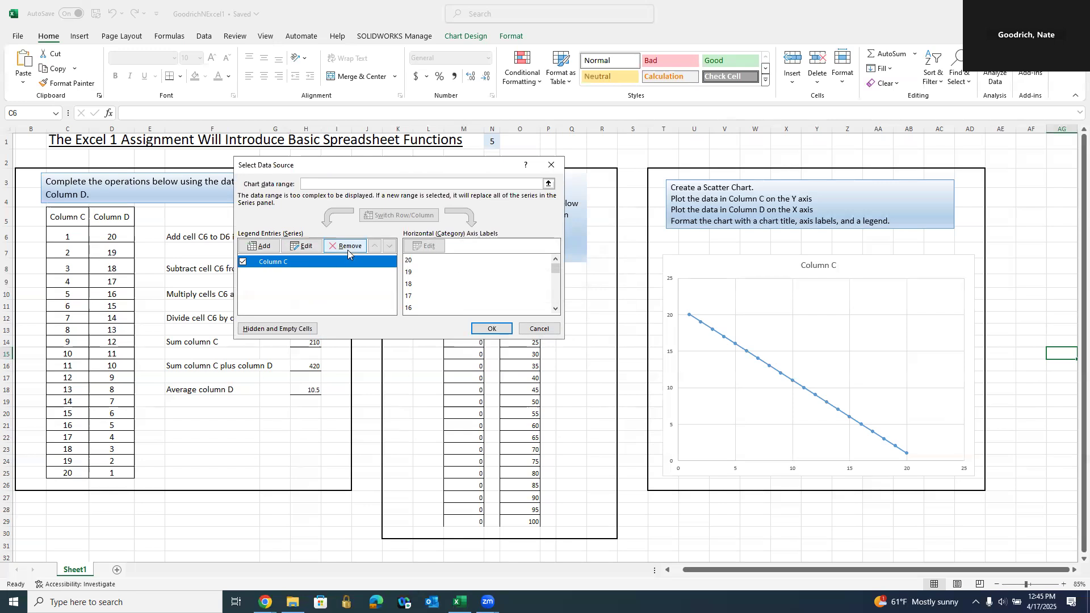
left_click(242, 262)
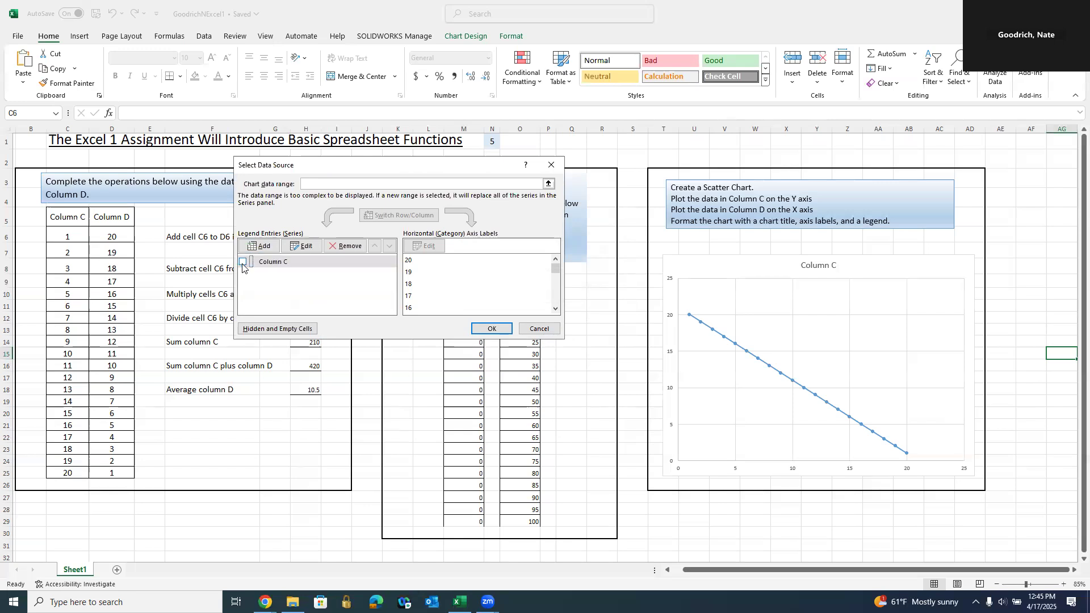
left_click(489, 330)
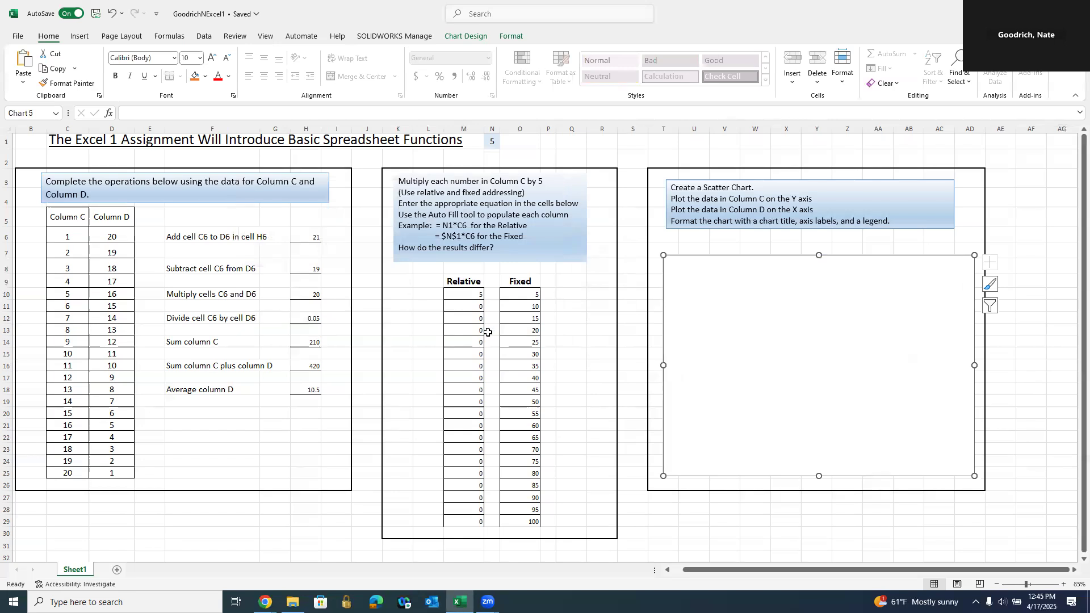
left_click(465, 36)
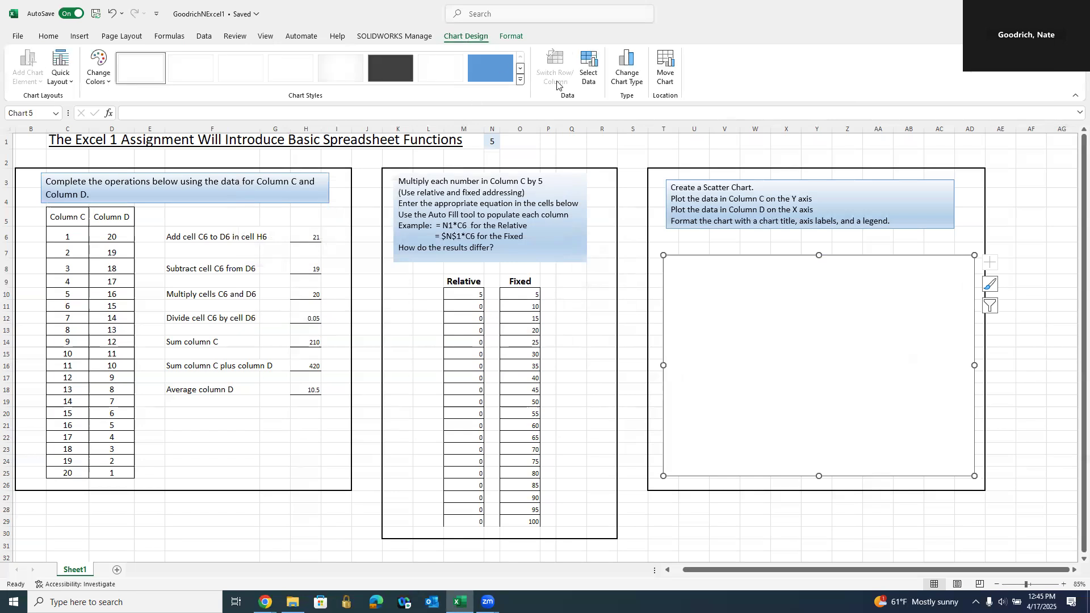
left_click(589, 79)
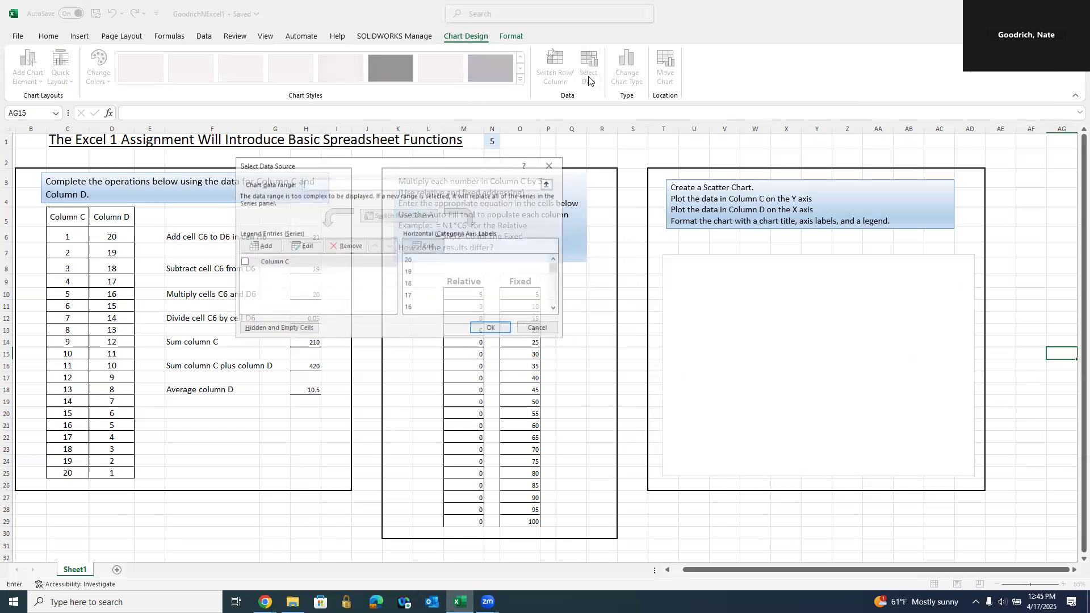
left_click(243, 262)
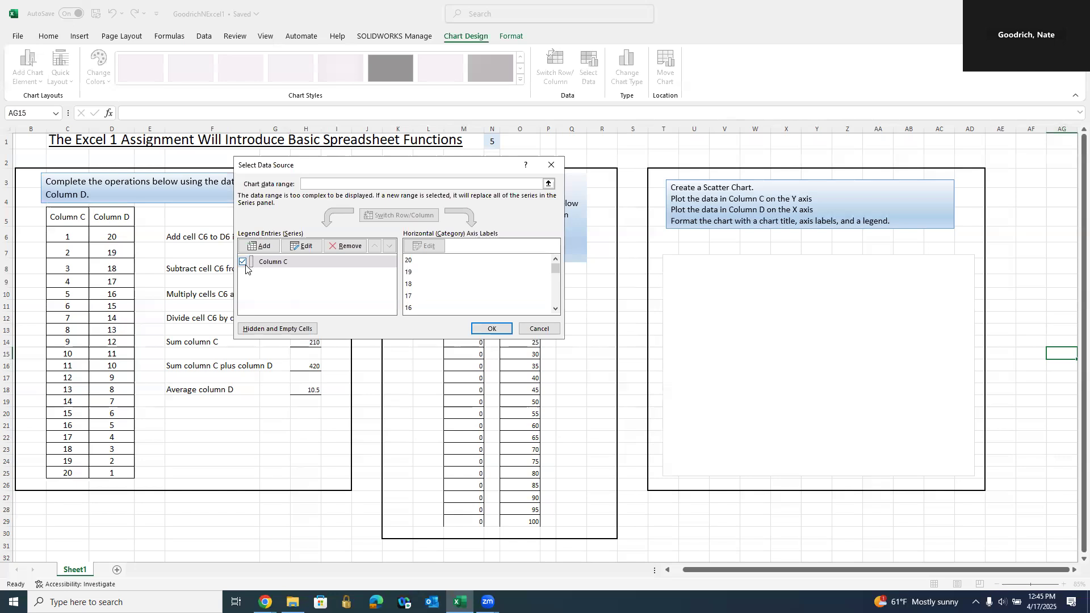
left_click(492, 329)
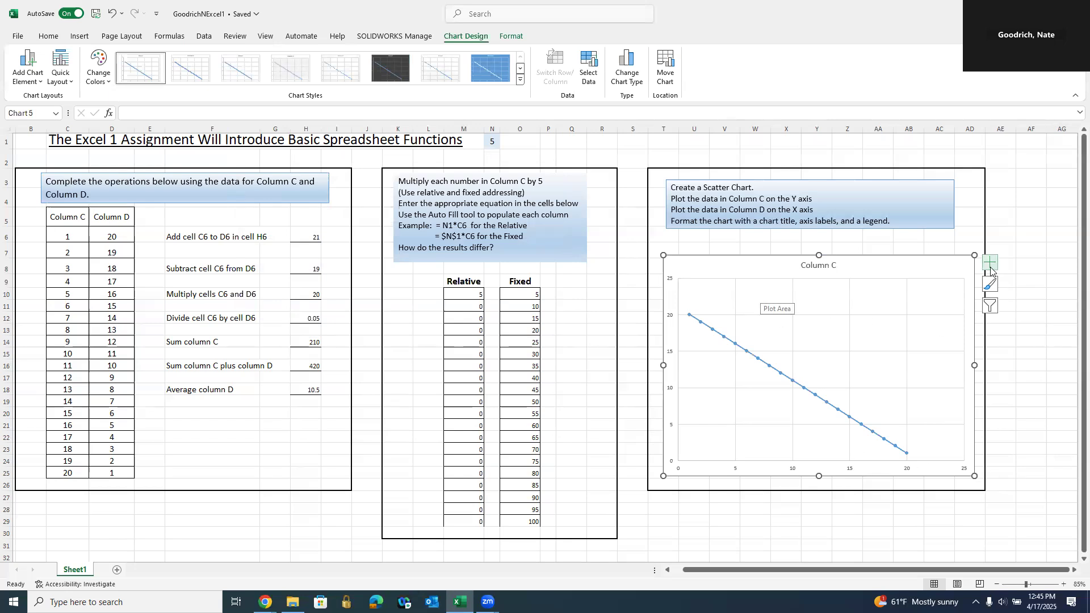
left_click(1075, 421)
- Turn on Axis Titles and Legend in the scatter chart's Chart Elements list
left_click(929, 274)
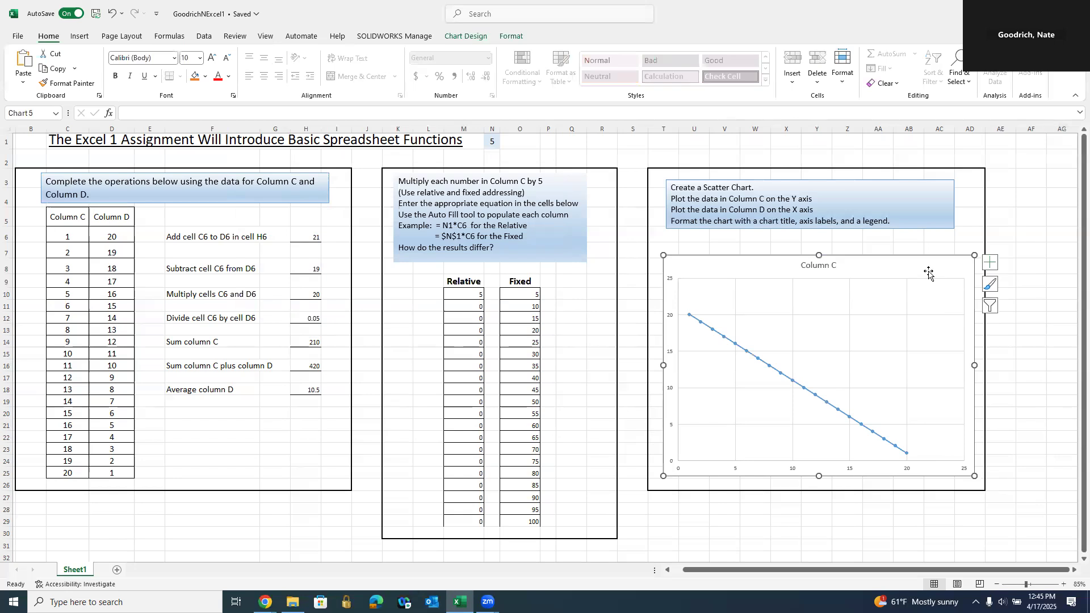
left_click(989, 262)
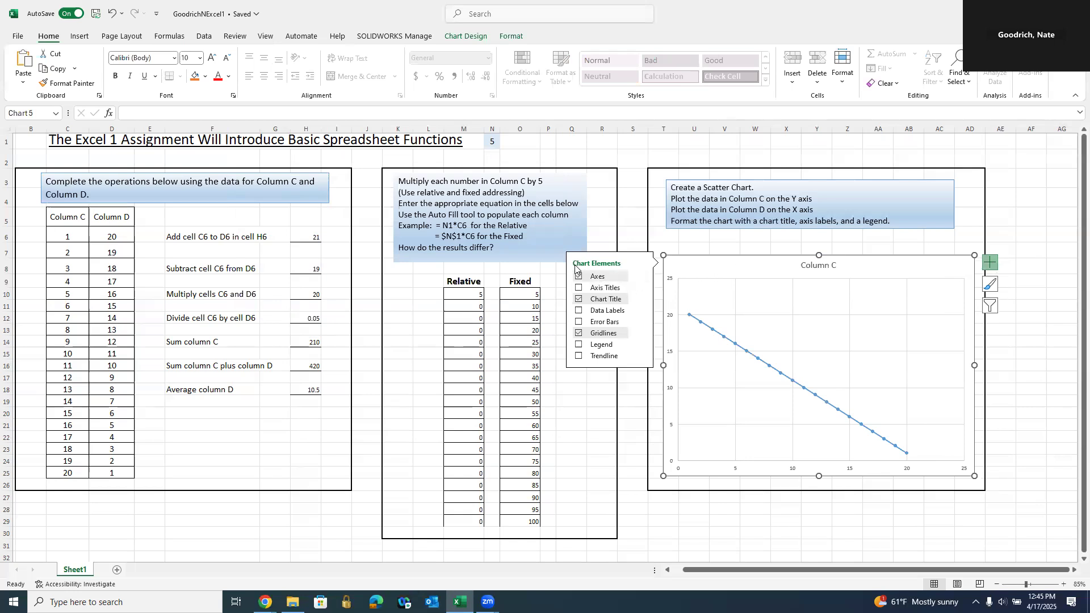
left_click(578, 288)
left_click(578, 300)
left_click(579, 299)
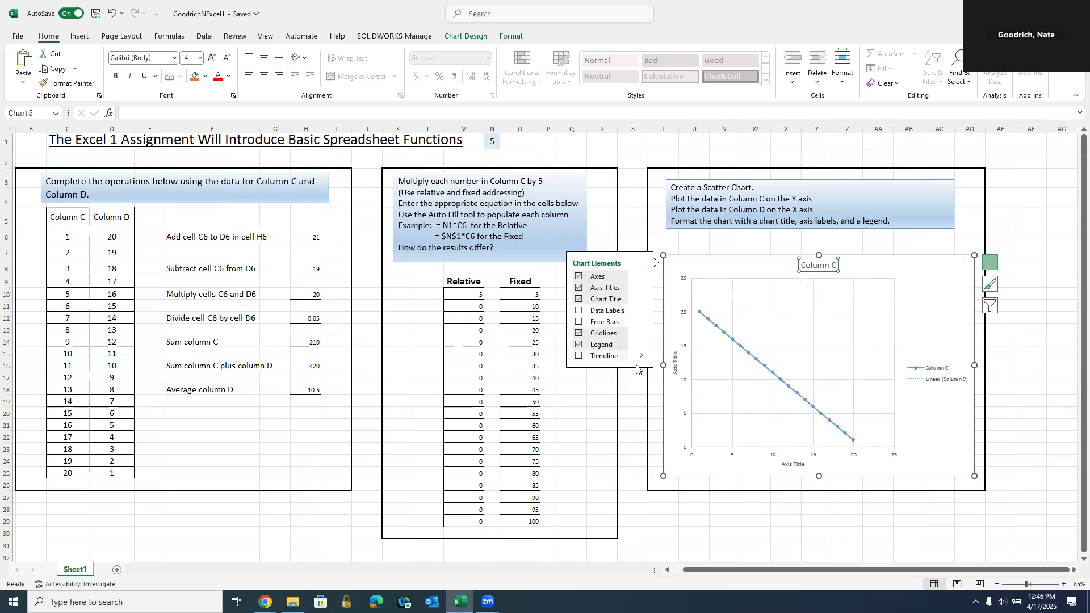
left_click(1011, 194)
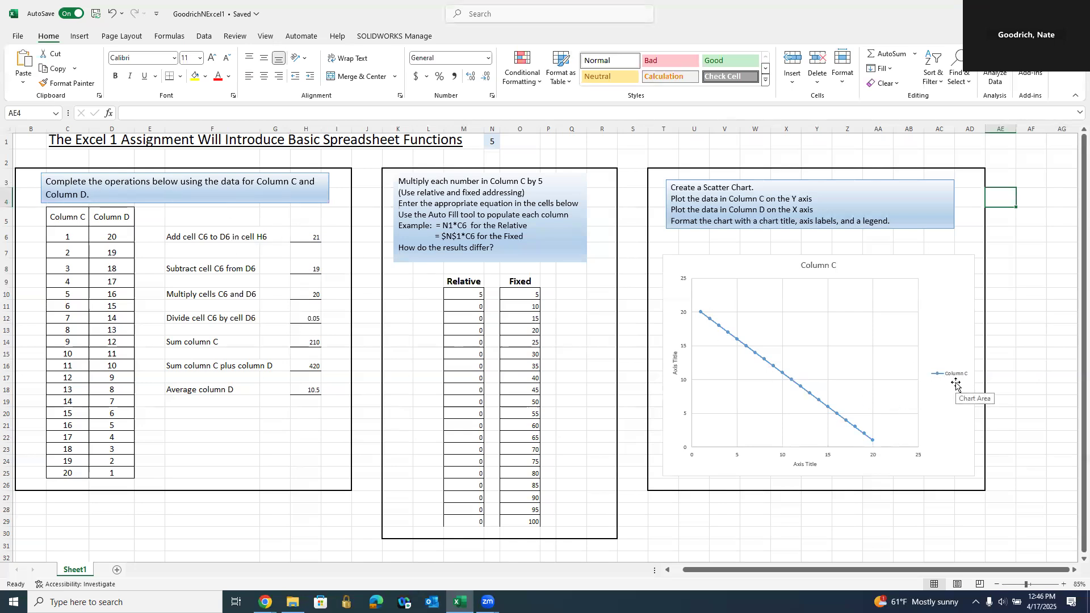
- Change the Column C header's last letter to E, then undo it back to Column C
double_click(82, 216)
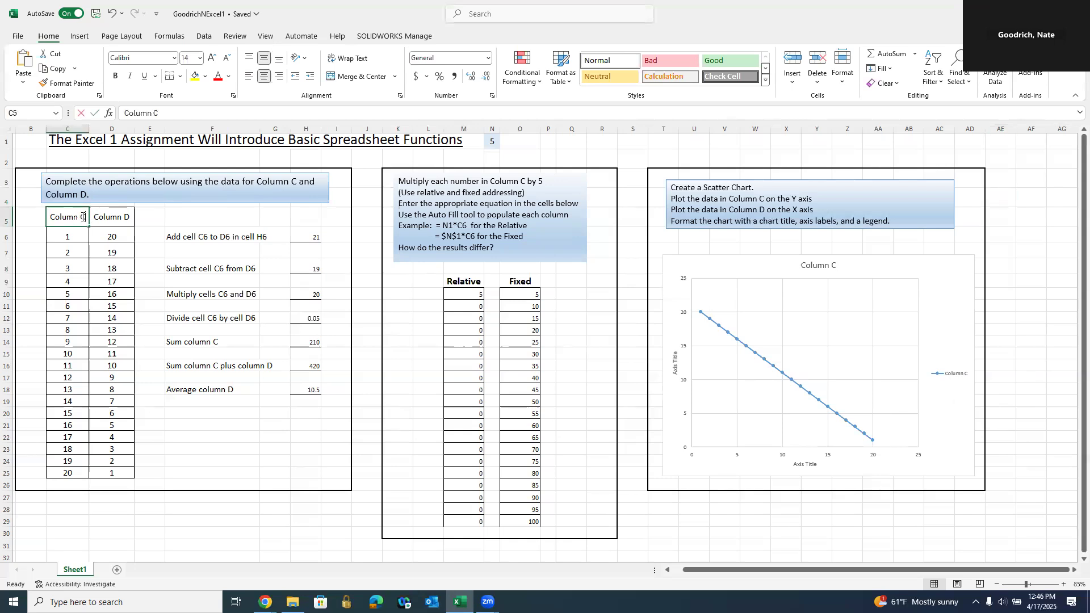
key("BackSpace")
type("E")
key("Return")
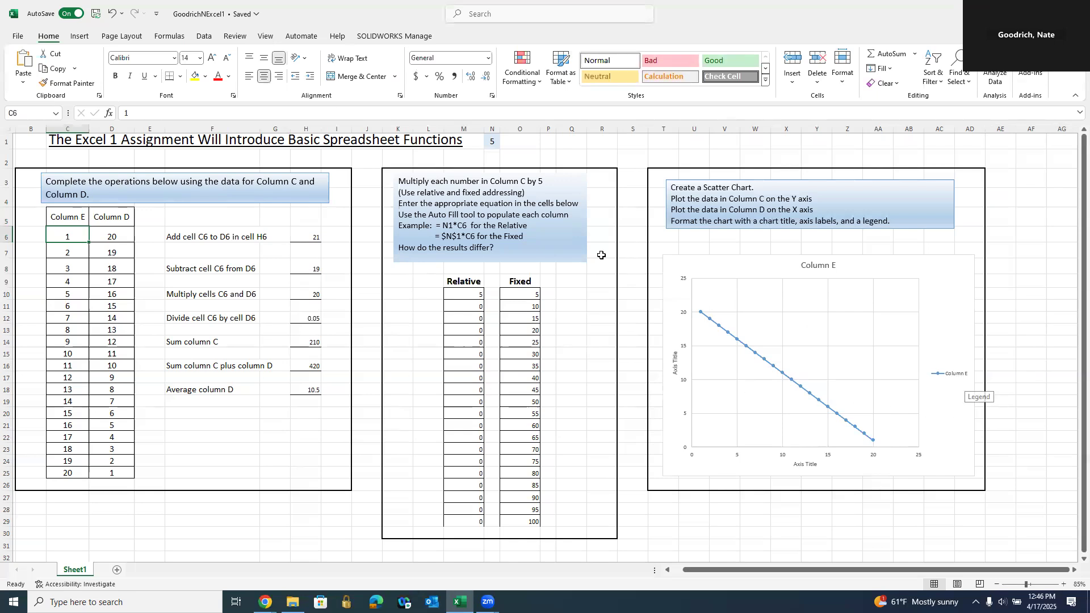
left_click(112, 14)
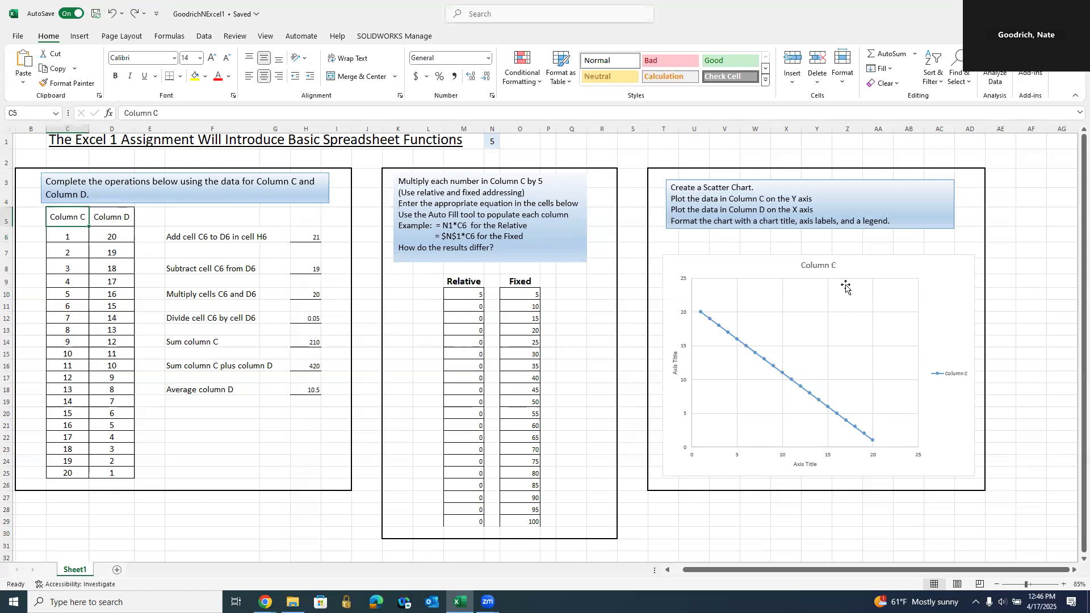
- Retitle the chart 'Excel 1'
left_click(825, 267)
double_click(825, 267)
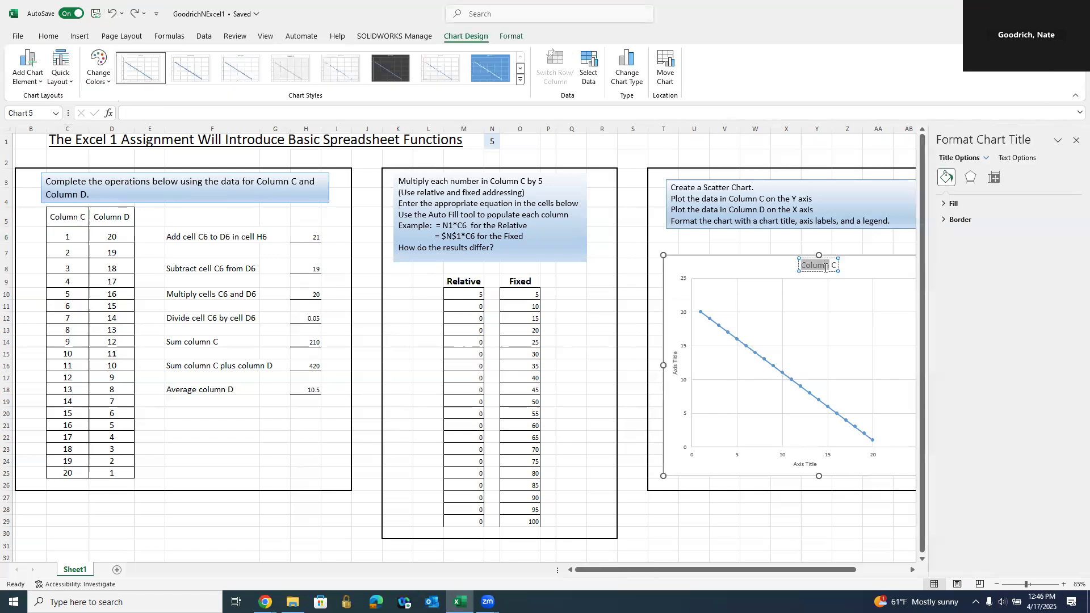
left_click(1075, 140)
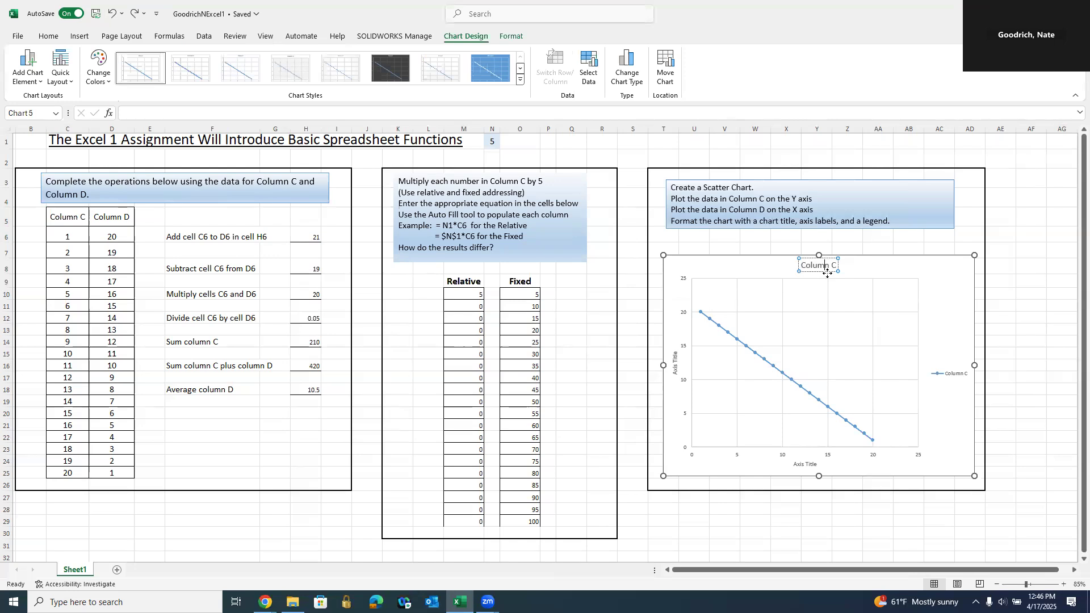
left_click_drag(836, 263, 798, 264)
key("Delete")
type("Excel 1")
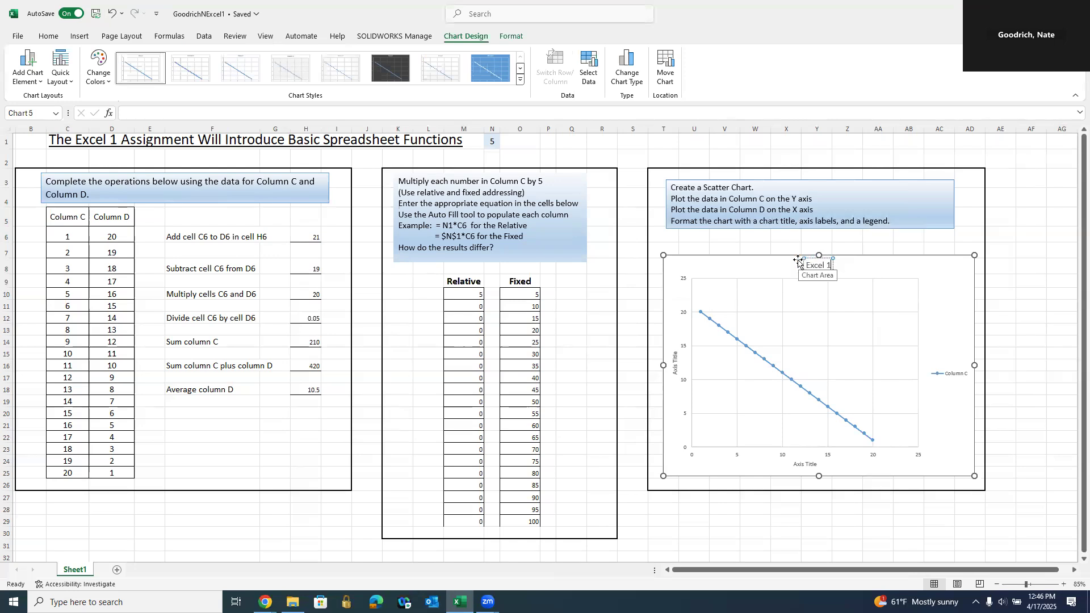
- Label the vertical axis 'Columns A' and the horizontal axis 'Column B'
double_click(674, 366)
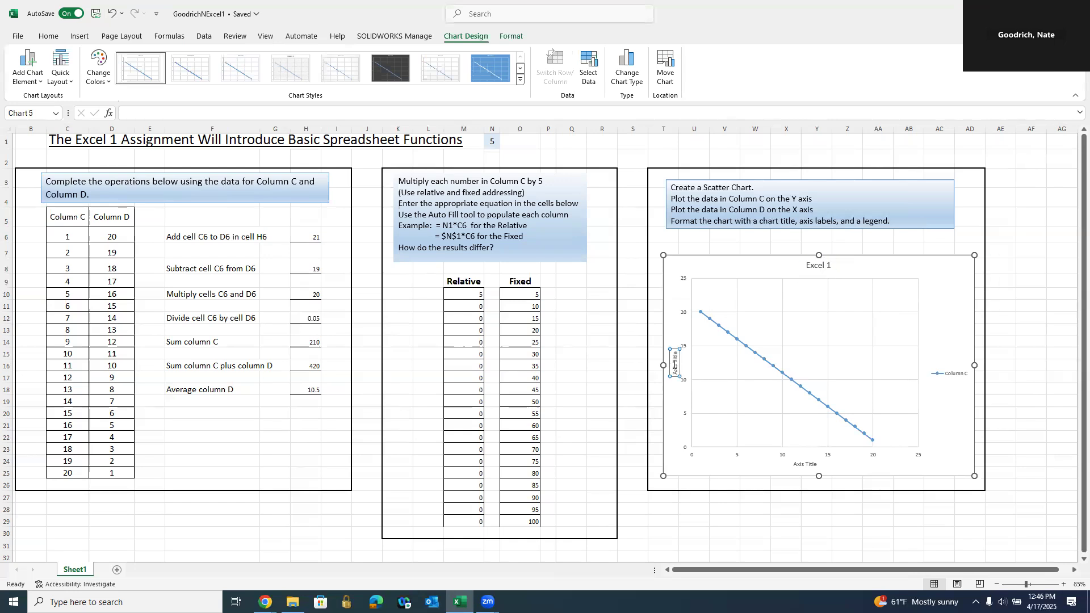
triple_click(674, 370)
type("Column C")
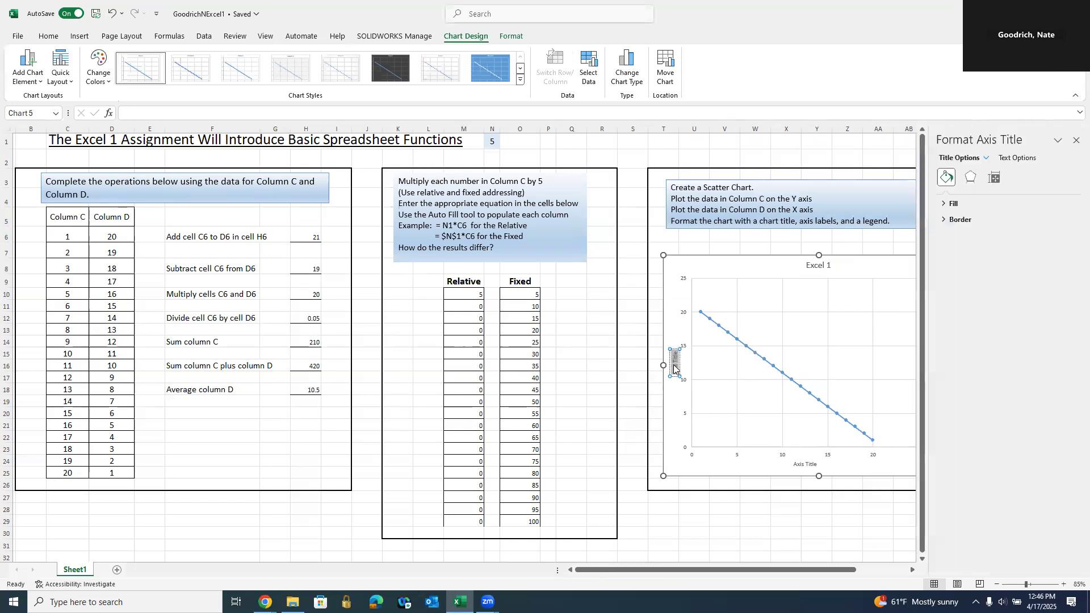
type("s A")
left_click(810, 465)
double_click(810, 465)
left_click(809, 467)
type("Col")
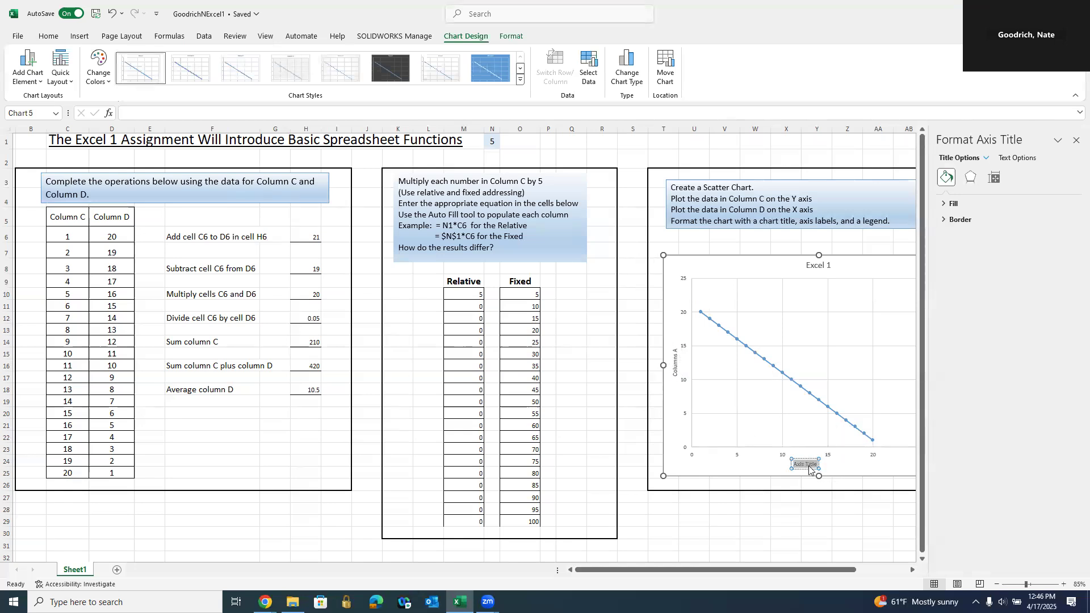
type("umn B")
left_click(797, 510)
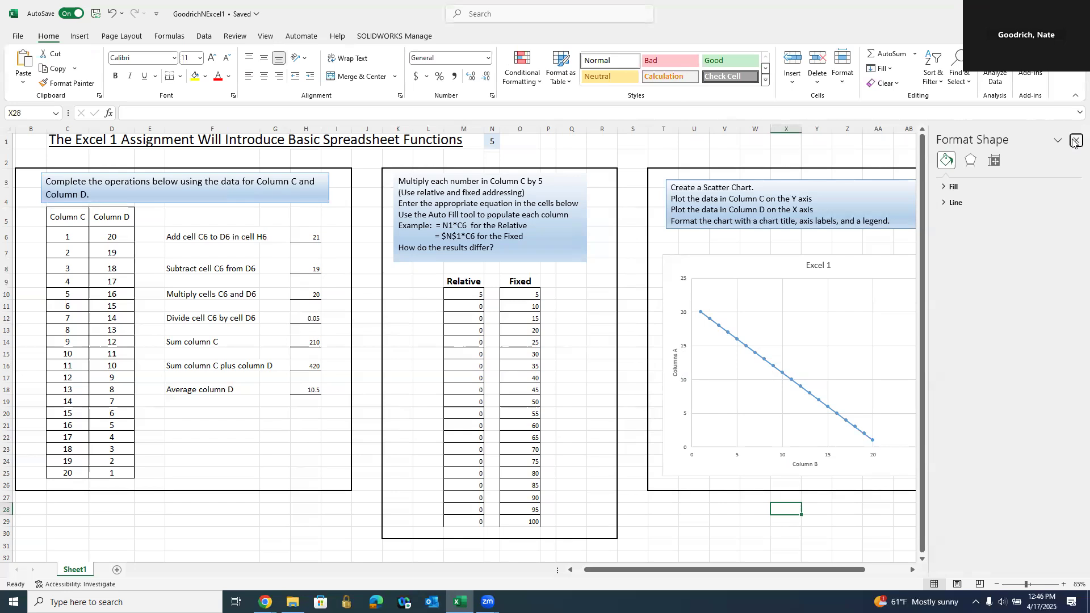
- Close the Format Shape pane and zoom in on the whole chart
left_click(1076, 140)
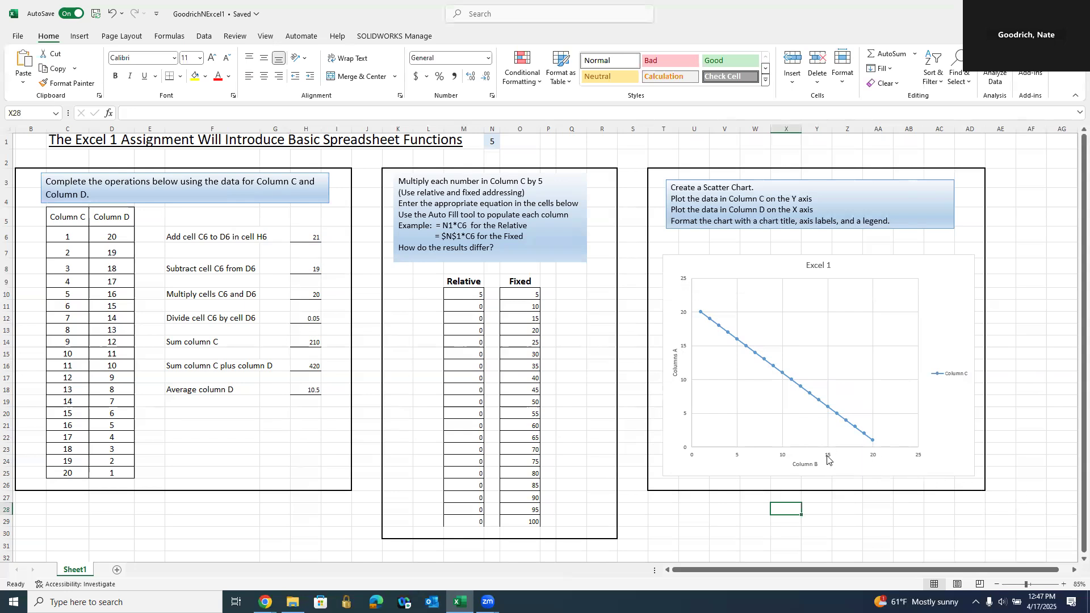
scroll(827, 457, "up", 1, "ctrl")
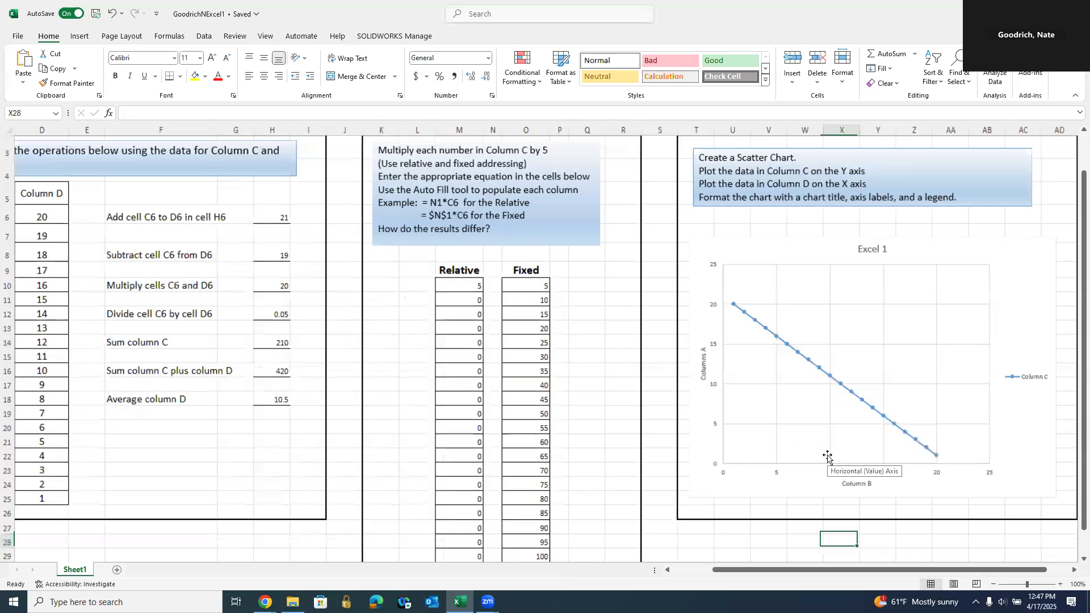
scroll(828, 457, "up", 1, "ctrl")
scroll(908, 471, "right", 3)
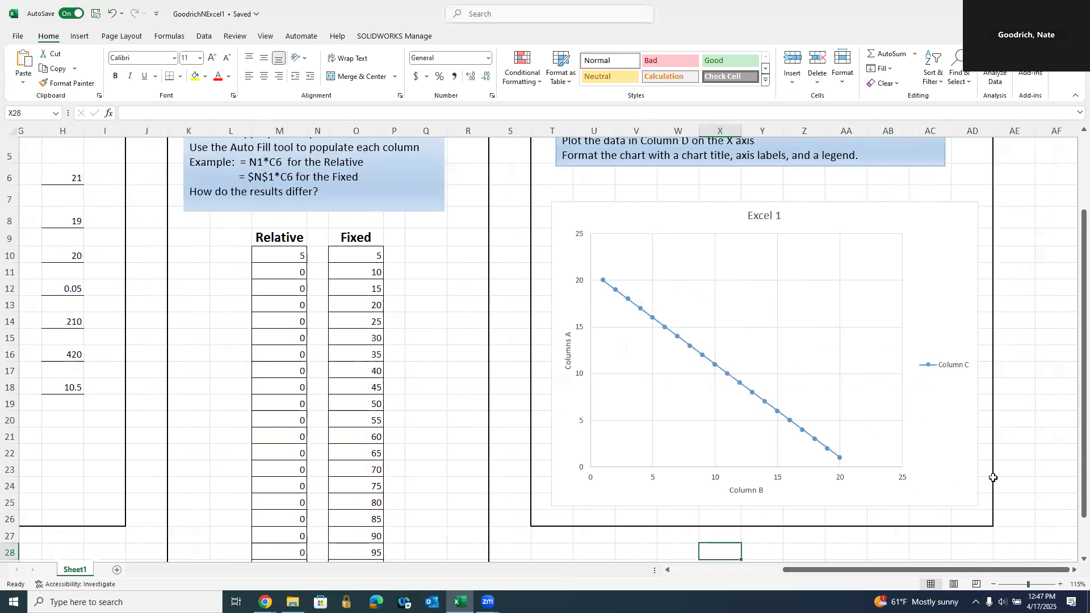
- Change the vertical axis Bounds Maximum from 25 to 20 in Format Axis
right_click(579, 329)
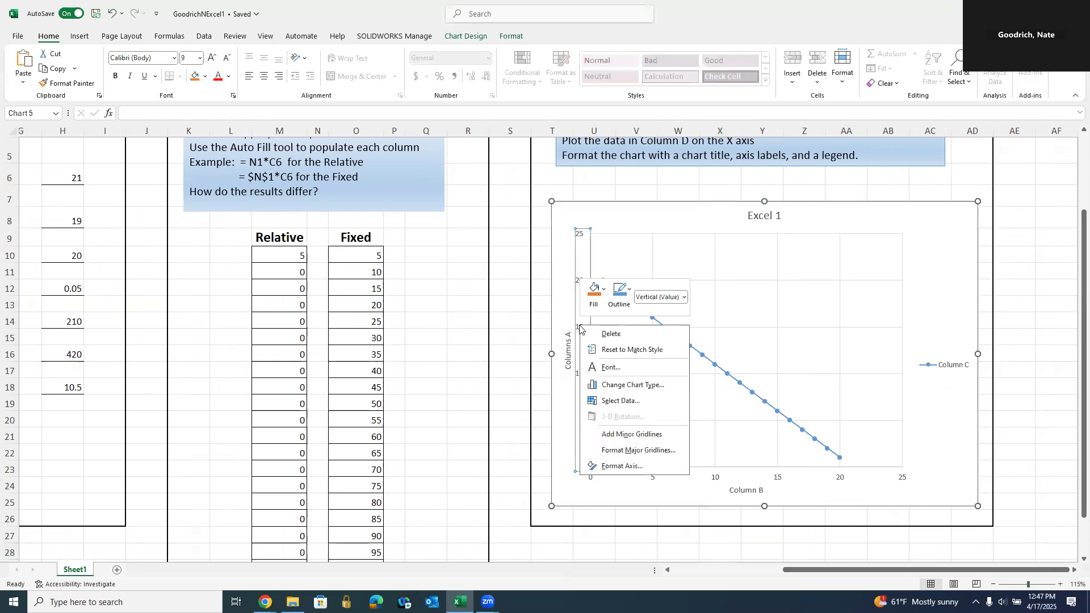
left_click(630, 466)
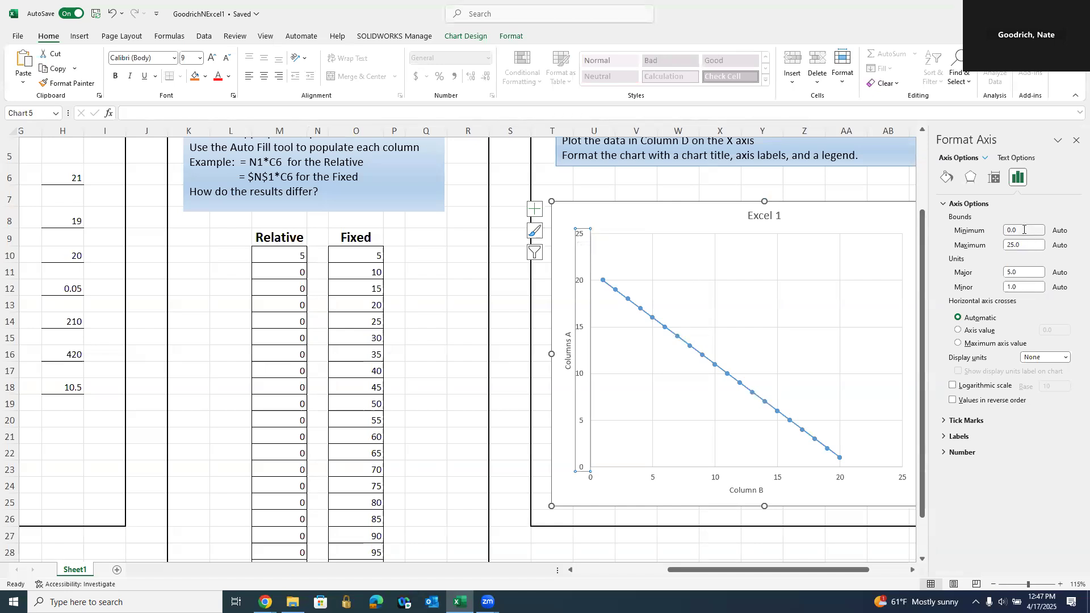
left_click(1015, 245)
key("BackSpace")
type("0")
key("Return")
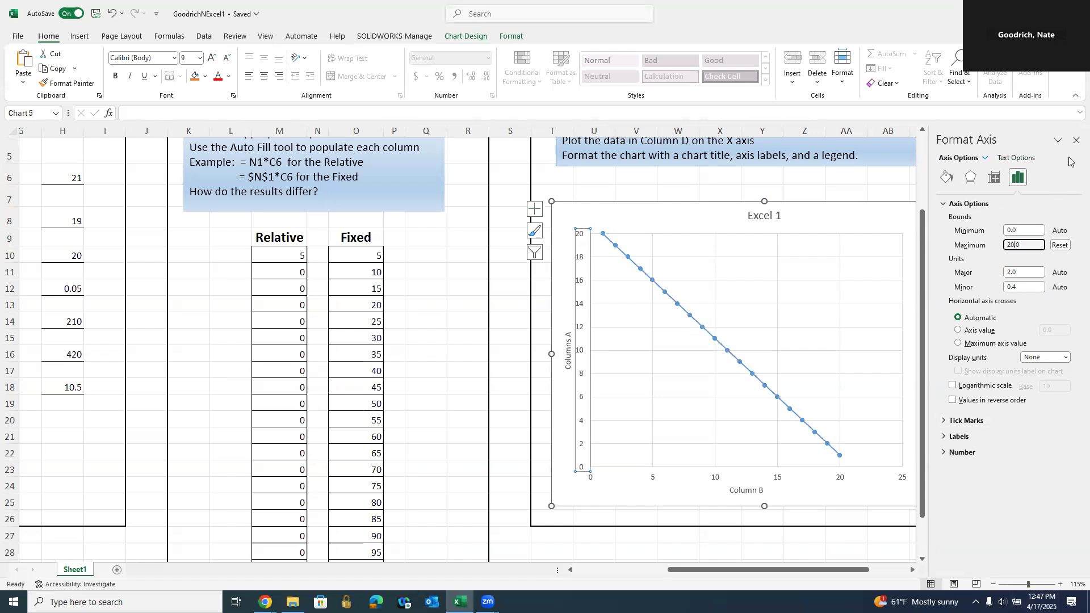
left_click(1076, 140)
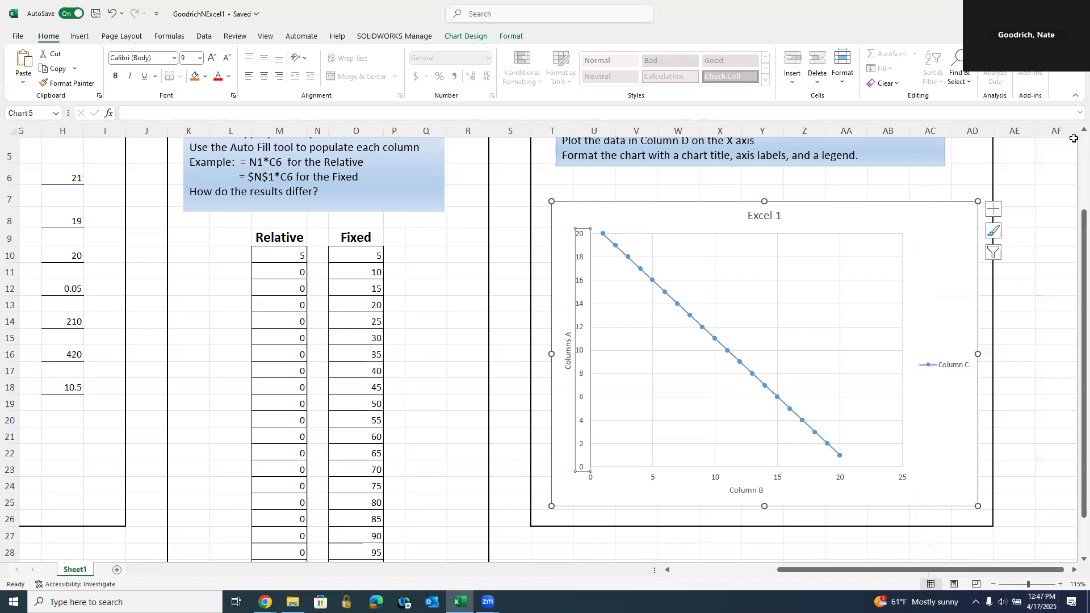
- Change the horizontal axis Bounds Maximum from 25 to 20 in Format Axis
double_click(777, 480)
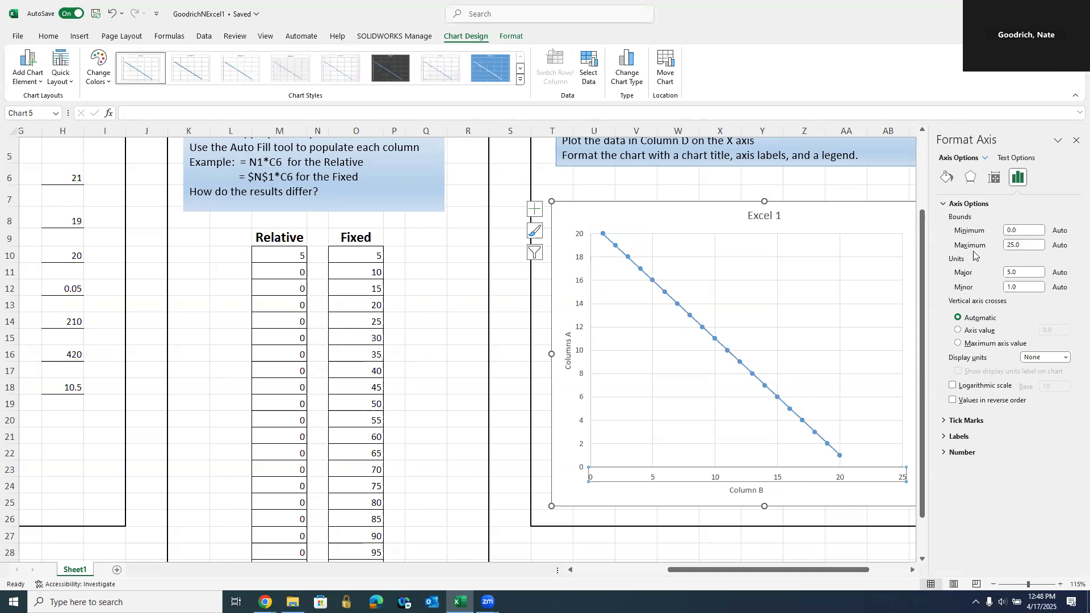
left_click(1013, 244)
key("BackSpace")
type("0")
key("Return")
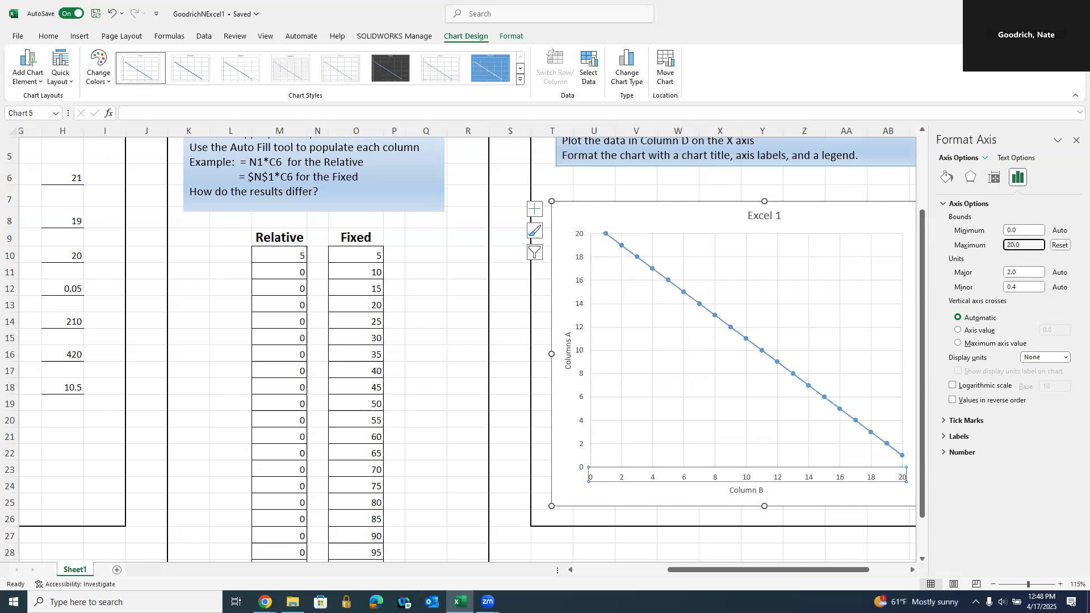
left_click(1074, 142)
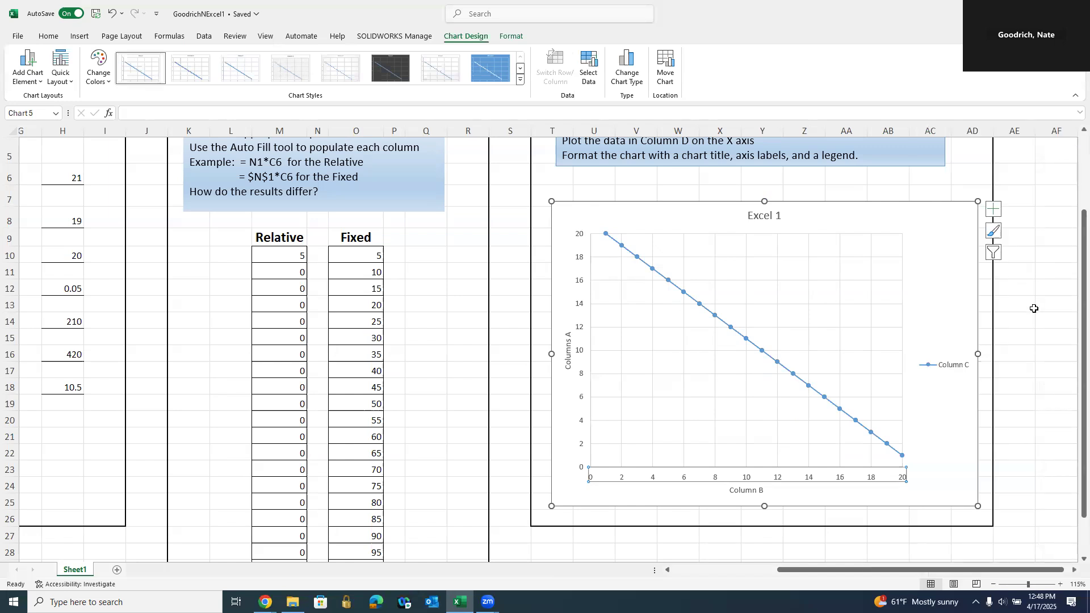
scroll(1034, 308, "down", 3)
scroll(1034, 308, "up", 2)
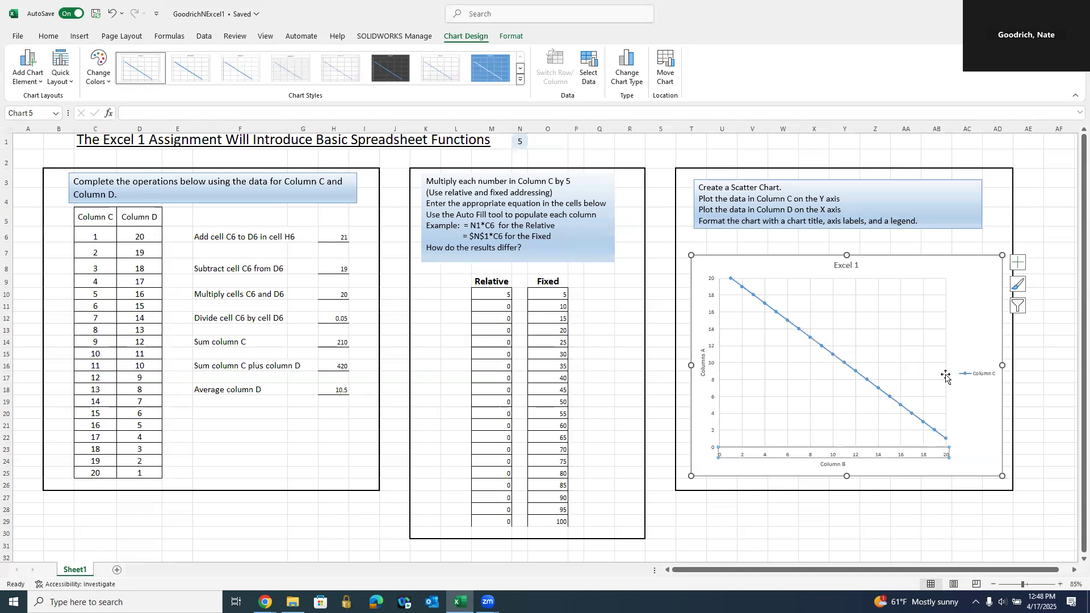
- Try the dark and blue chart styles, then settle on the light Style 4 with the legend on top
left_click(962, 296)
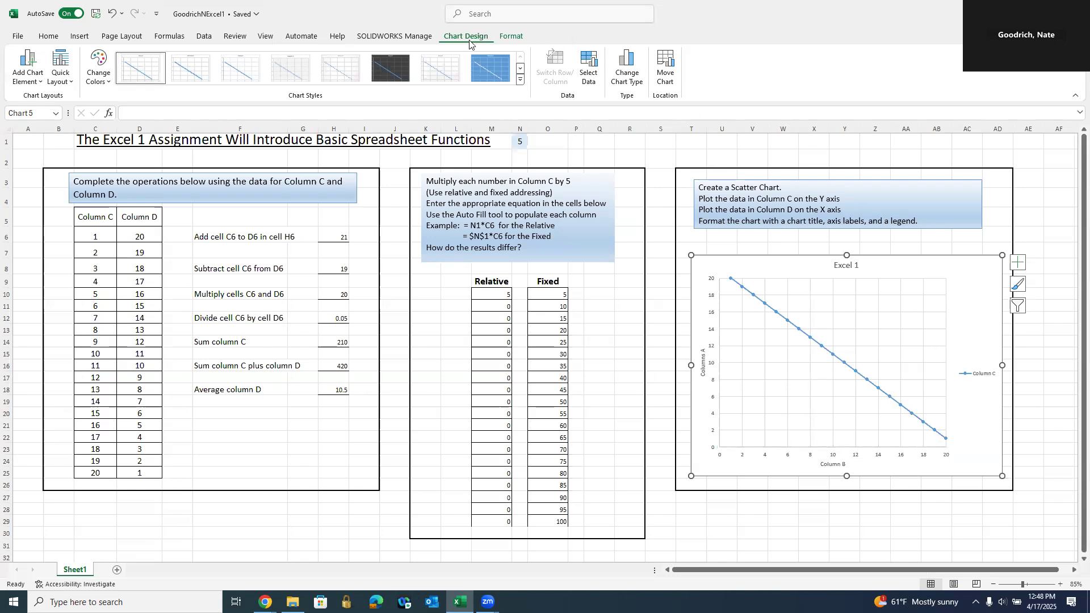
left_click(394, 69)
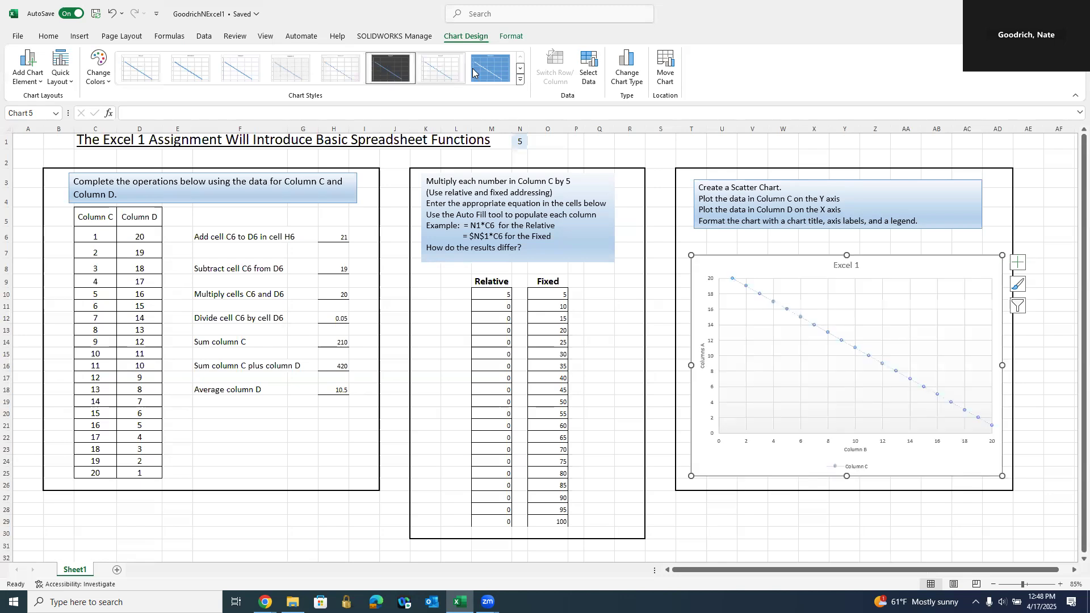
left_click(487, 73)
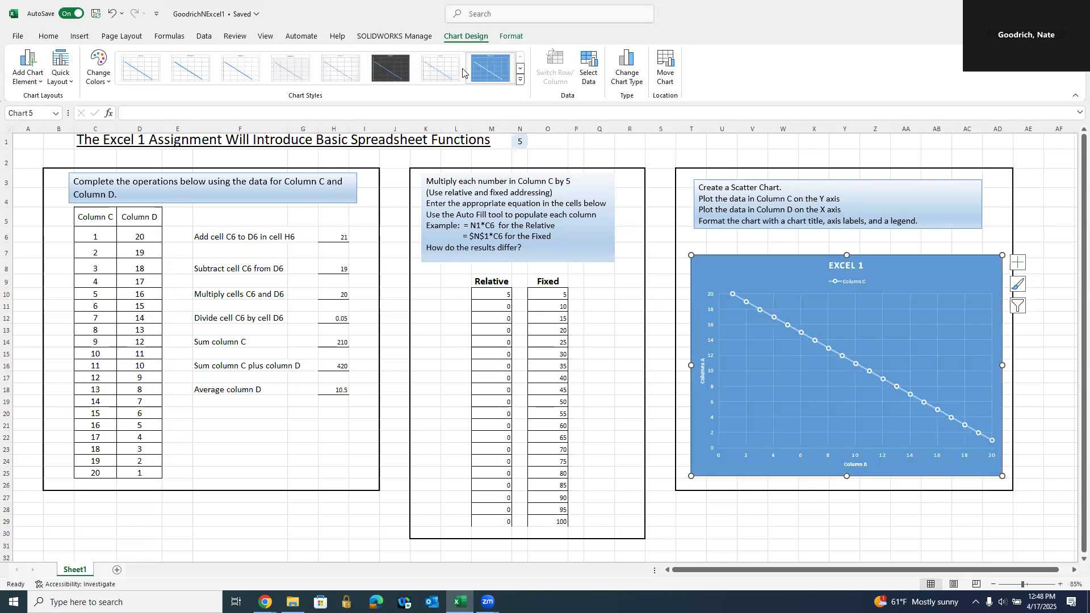
left_click(289, 68)
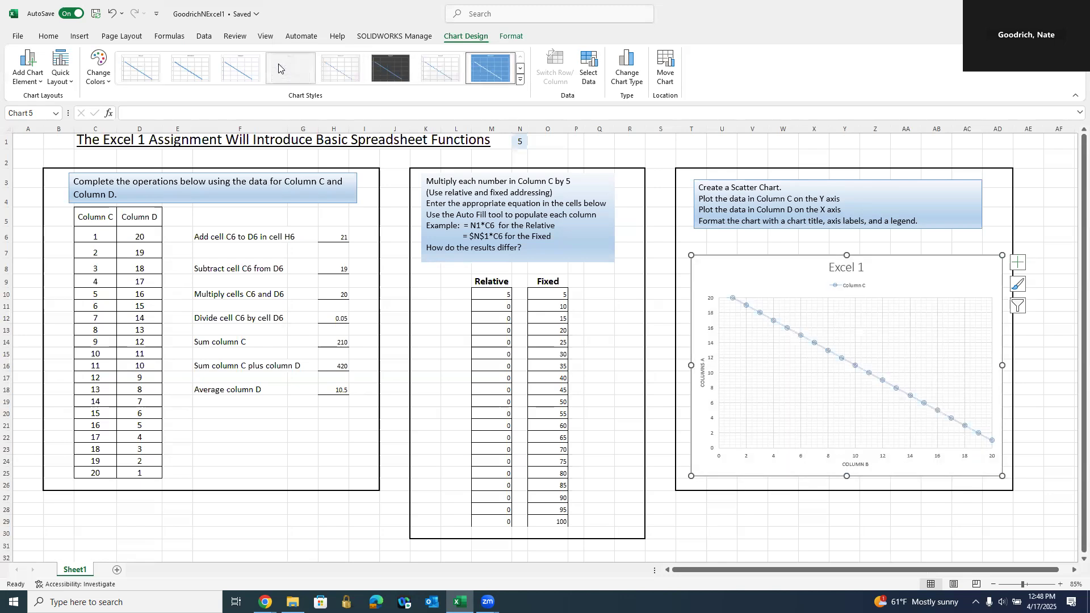
double_click(703, 375)
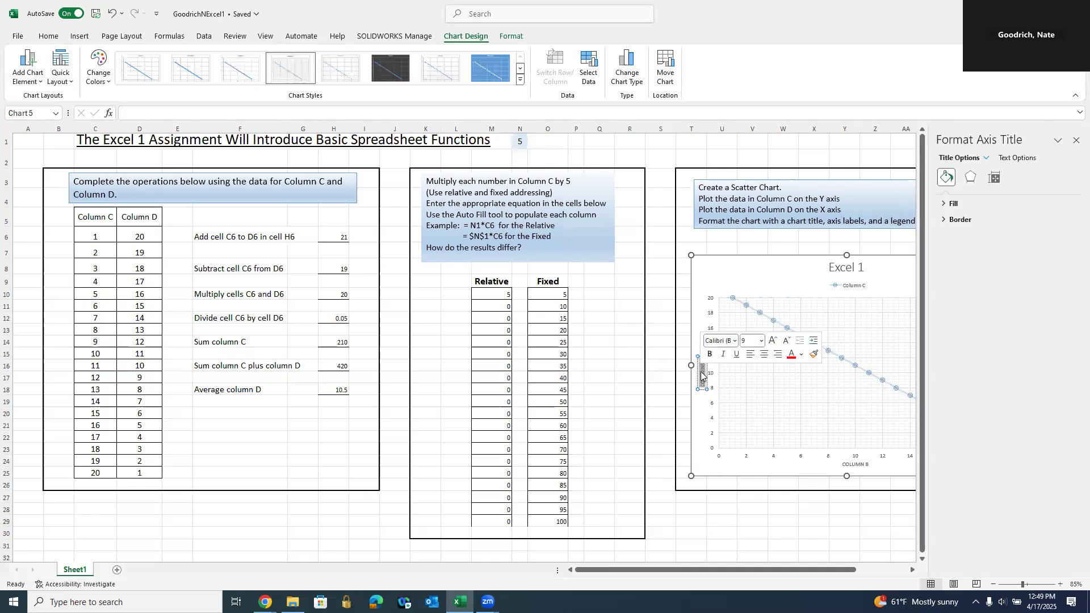
- Set the vertical COLUMNS A axis title to 18 pt
left_click(761, 342)
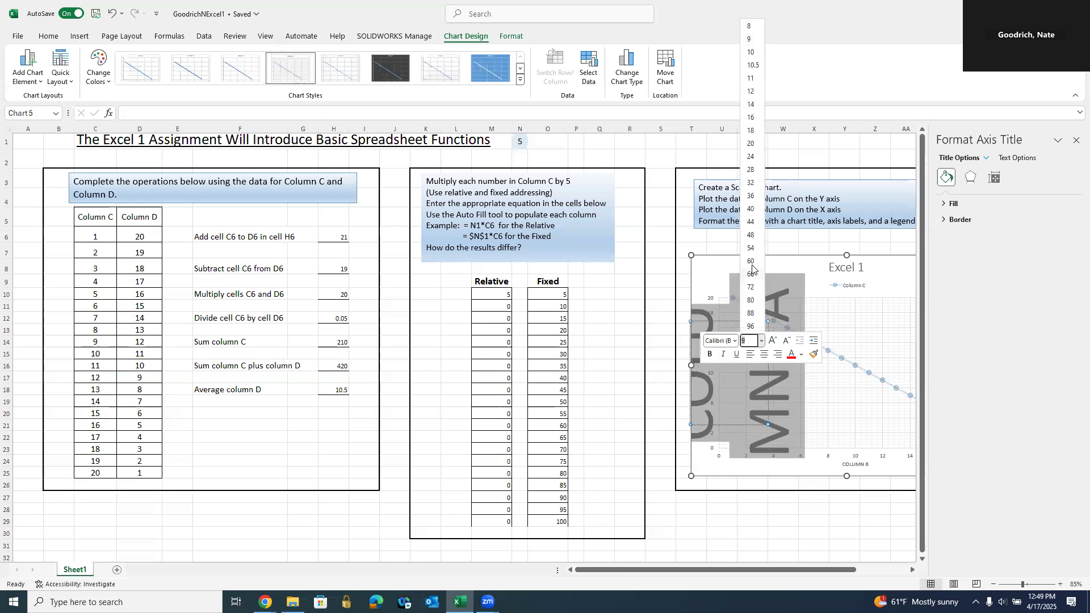
left_click(751, 131)
left_click(805, 508)
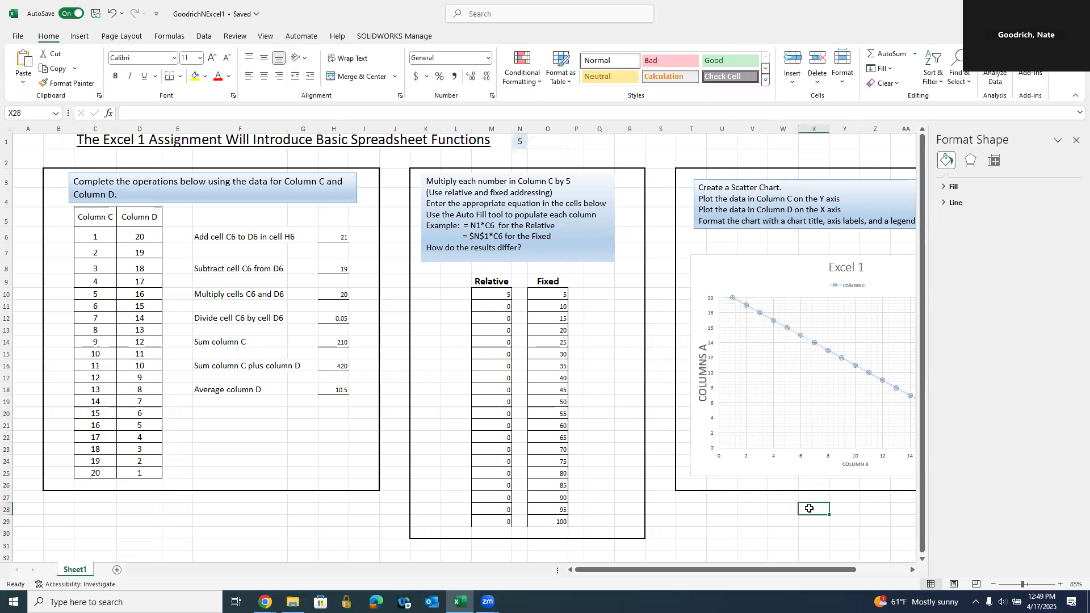
- Set the horizontal COLUMN B axis title to 16 pt and close the formatting pane
left_click(862, 465)
double_click(863, 465)
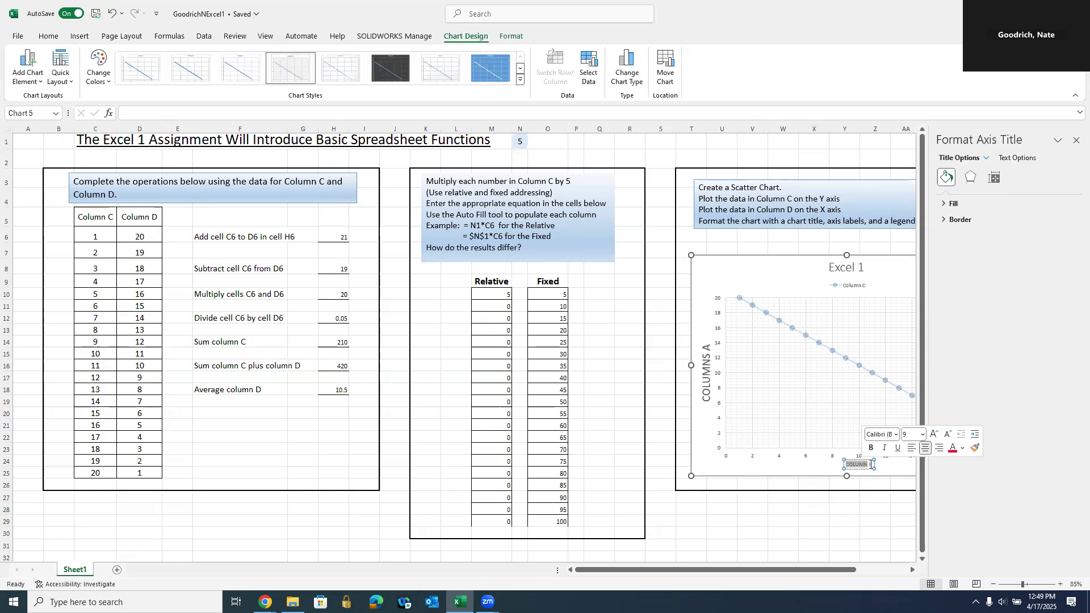
triple_click(871, 464)
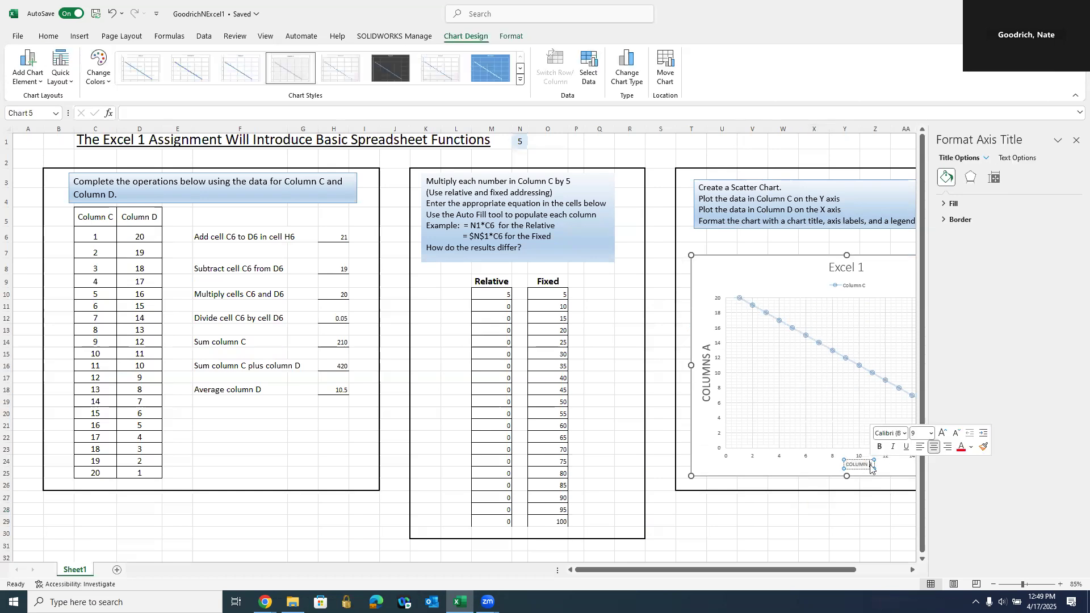
left_click(931, 434)
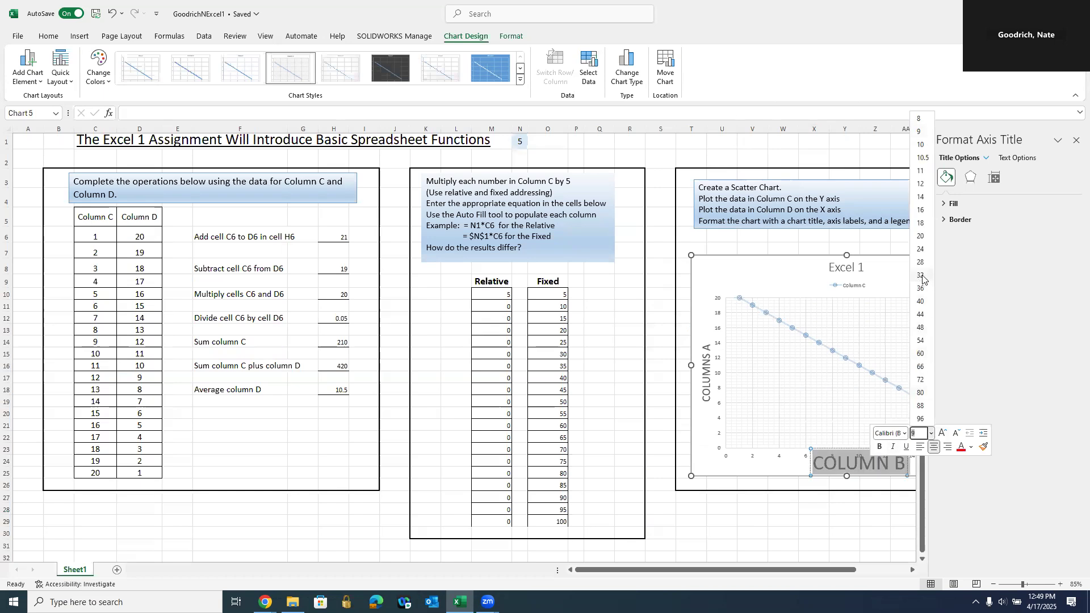
left_click(921, 210)
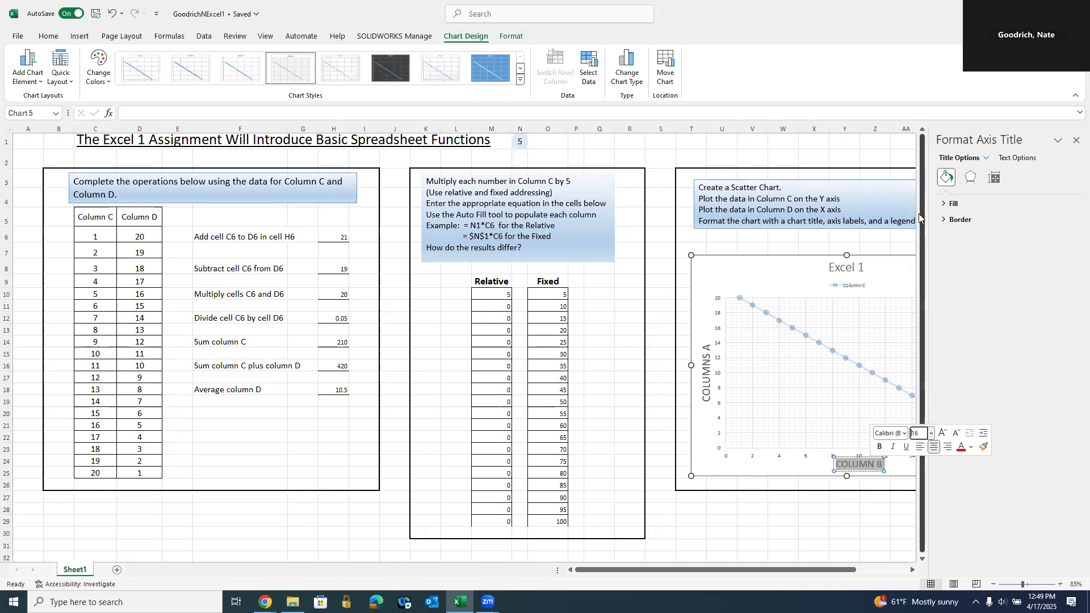
left_click(865, 533)
left_click(1075, 139)
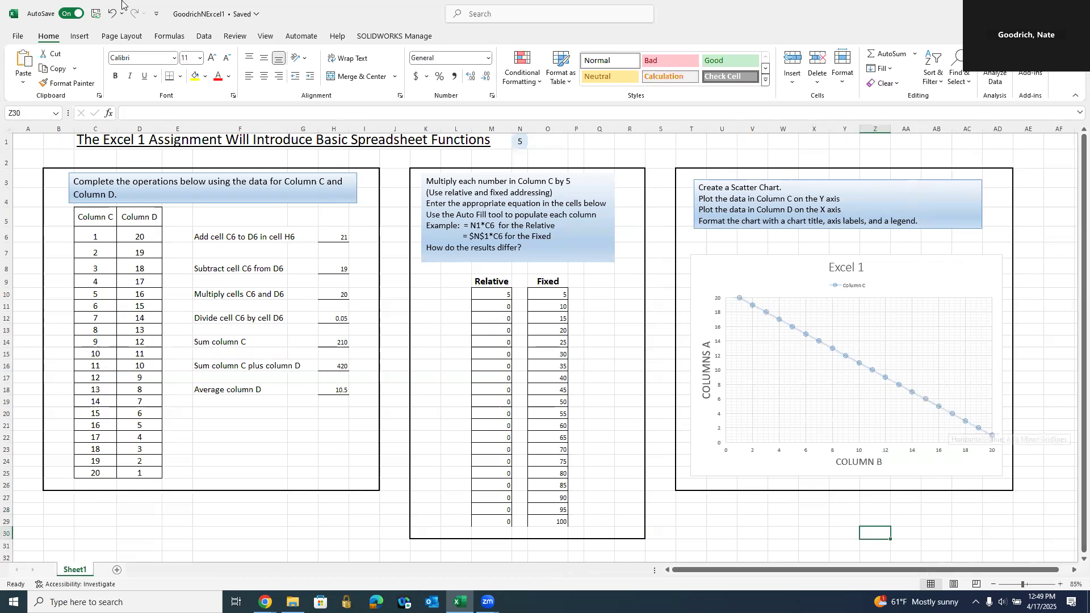
- Apply the dark chart style with a white data line and markers to the scatter chart
left_click(711, 472)
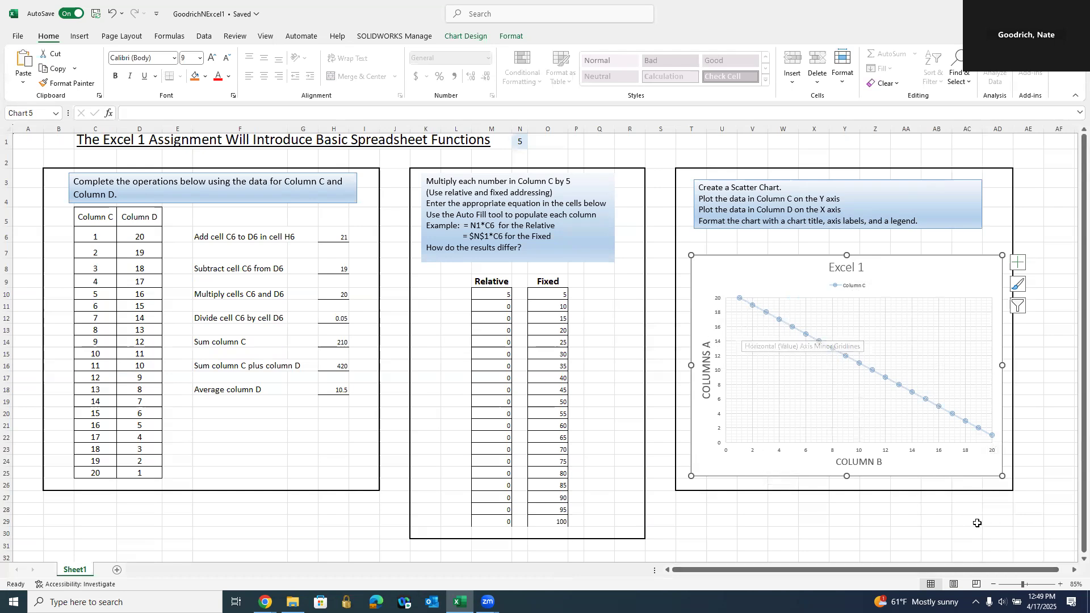
left_click(465, 36)
left_click(389, 65)
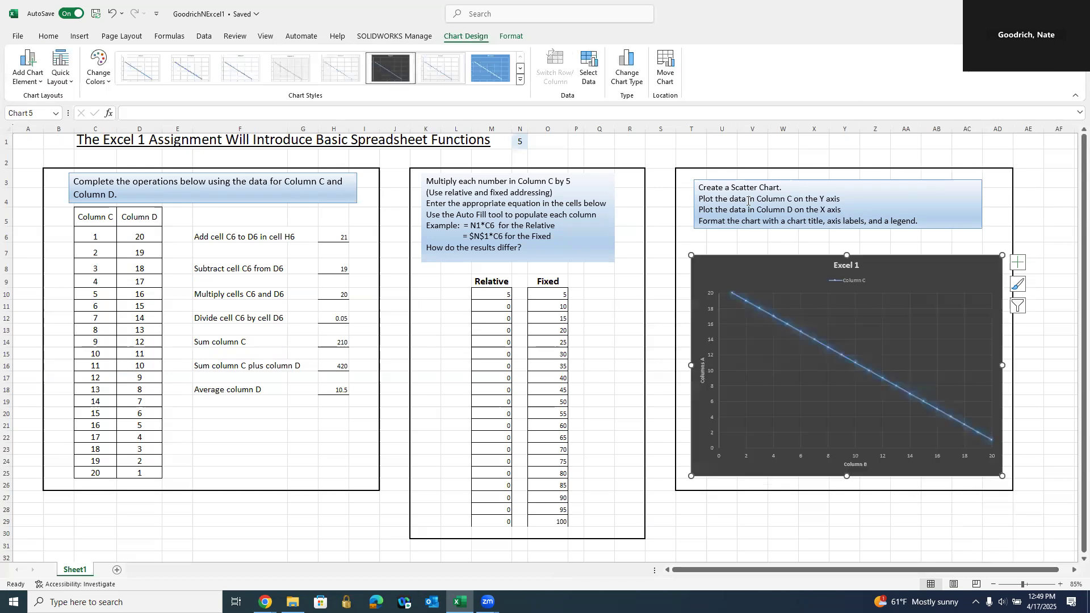